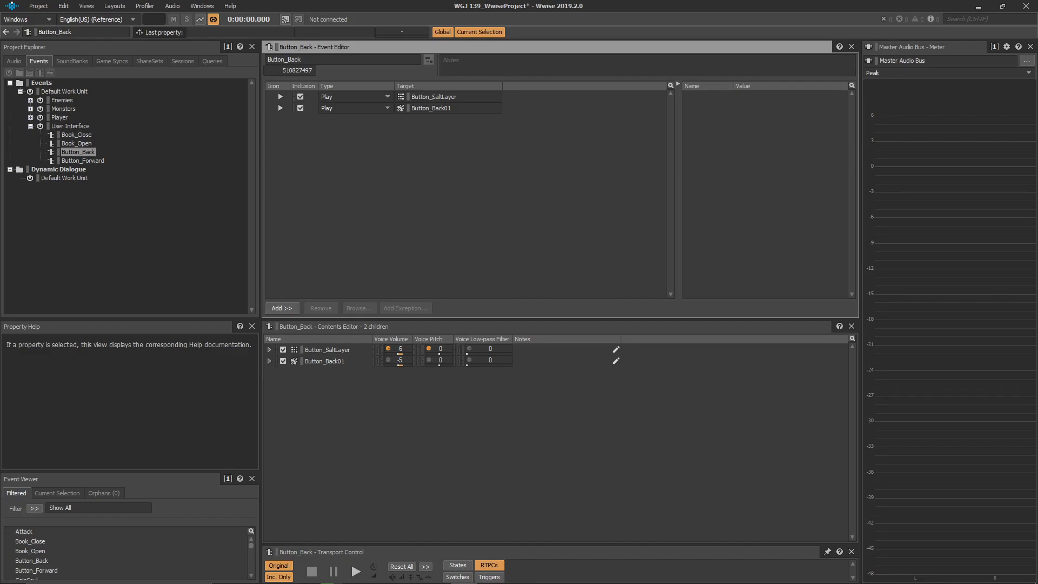
- Look through the project's audio hierarchy and SoundBanks, and return to the User Interface folder of the events
{"action": "left_click", "coordinate": [14, 61]}
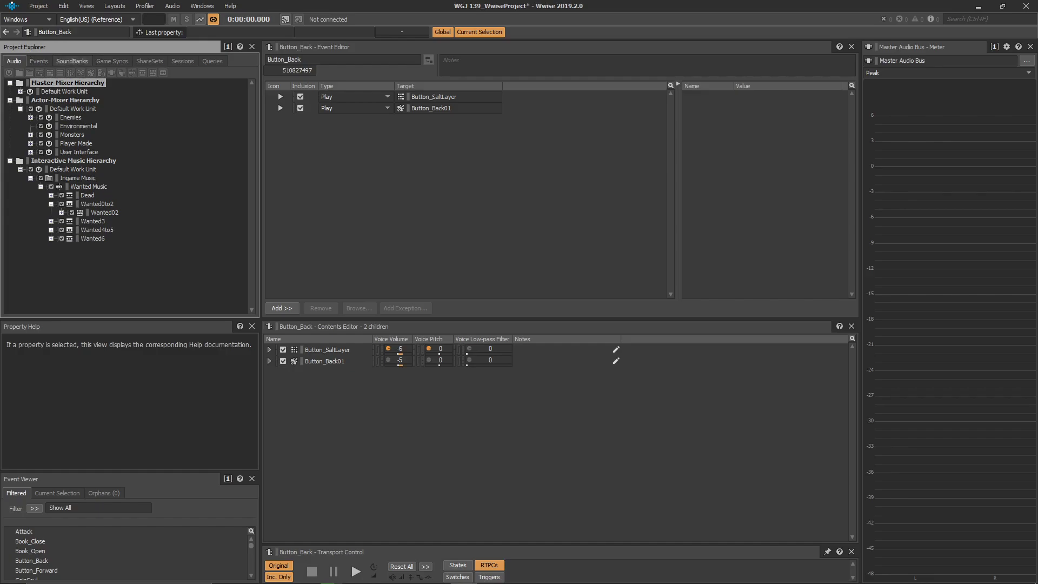
{"action": "left_click", "coordinate": [72, 61]}
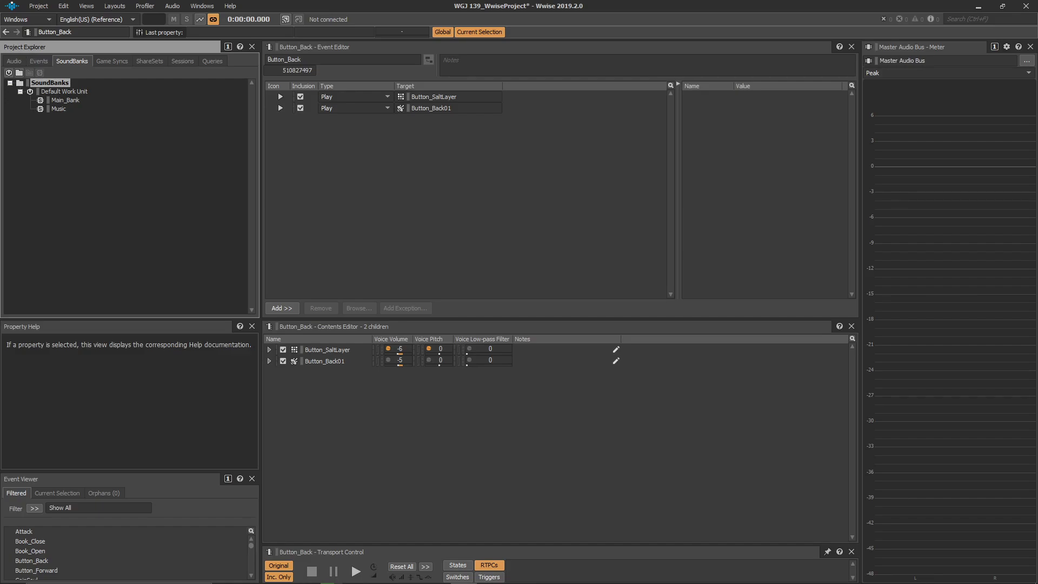
{"action": "left_click", "coordinate": [39, 61]}
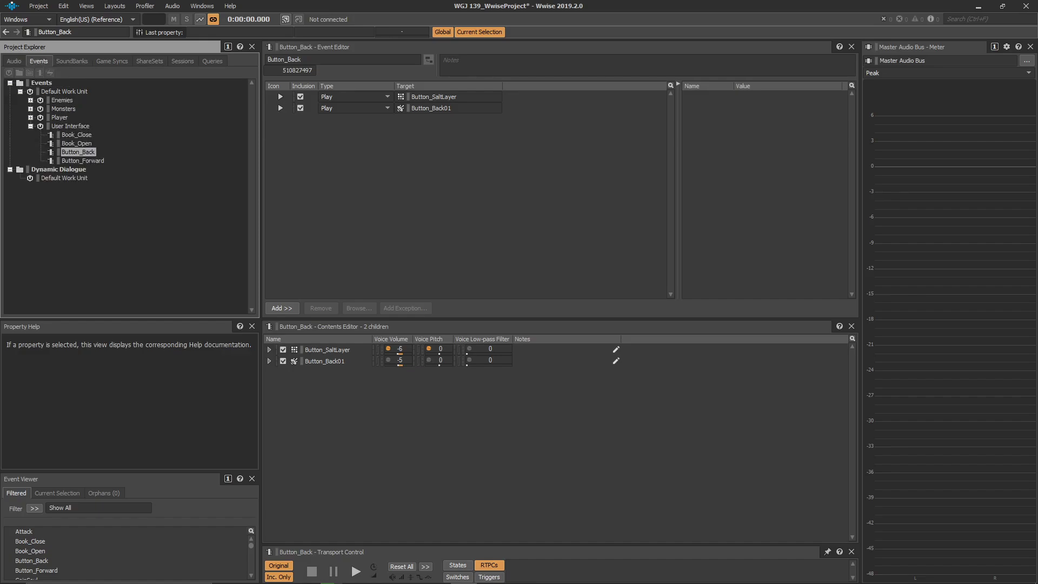
{"action": "left_click", "coordinate": [70, 126]}
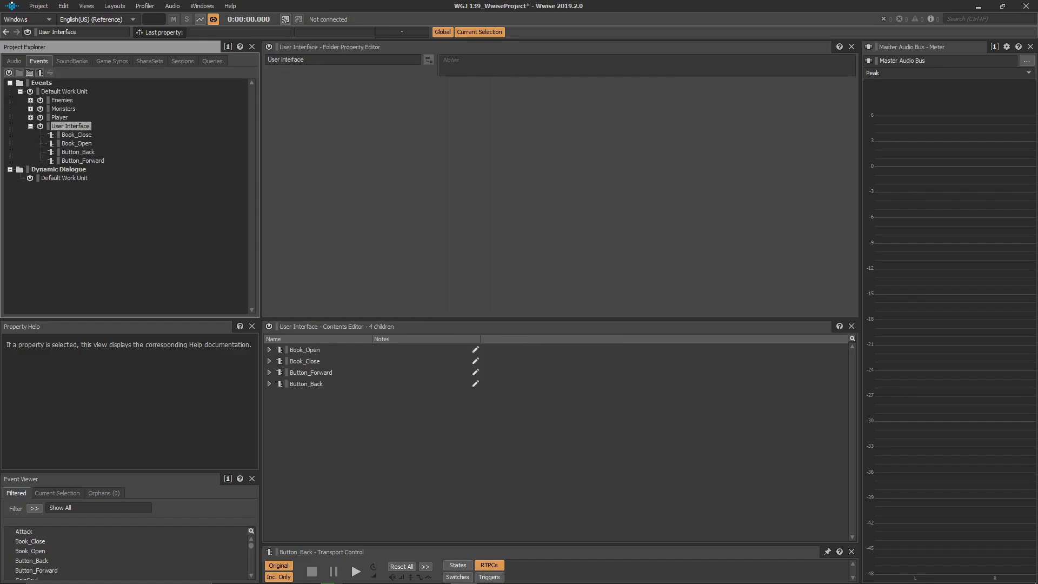
- Audition the Button_Forward event in the User Interface folder several times
{"action": "left_click", "coordinate": [82, 160]}
{"action": "left_click", "coordinate": [79, 152]}
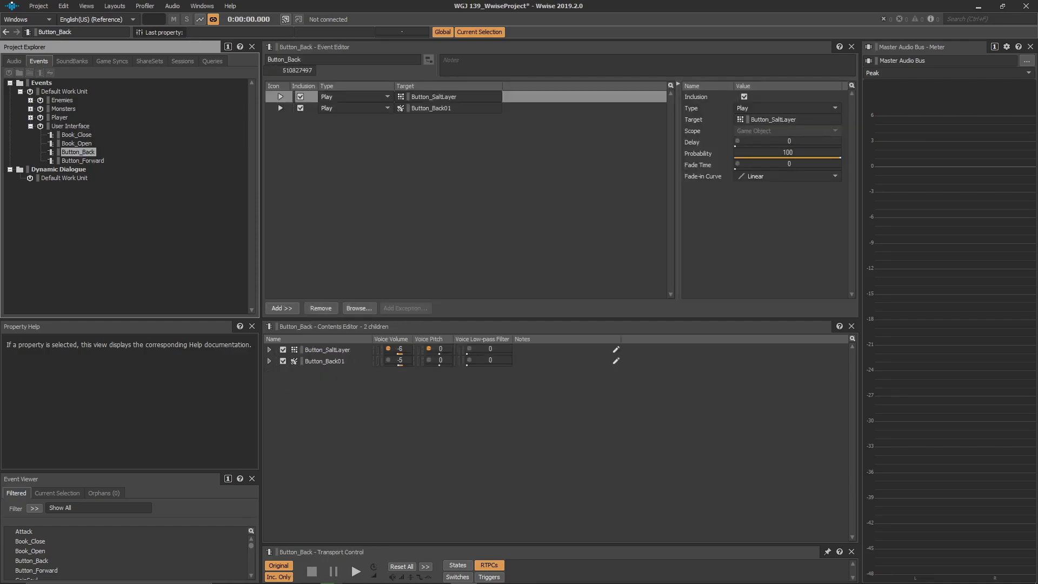
{"action": "left_click", "coordinate": [83, 160]}
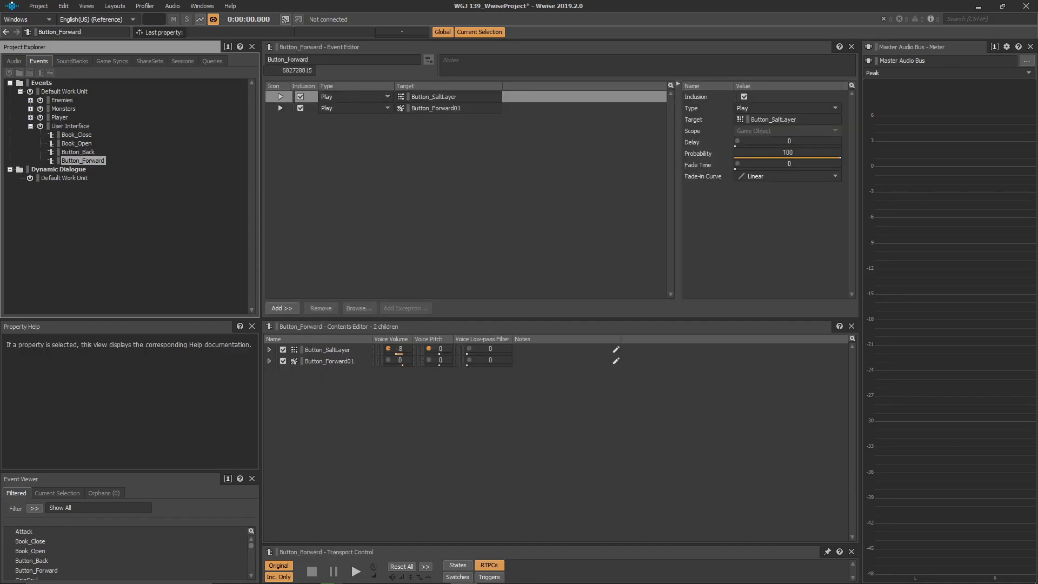
{"action": "key", "text": "space"}
{"action": "key", "text": "space"}
{"action": "key", "text": "space"}
{"action": "key", "text": "space"}
- Audition the Button_Back event several times
{"action": "left_click", "coordinate": [78, 152]}
{"action": "key", "text": "space"}
{"action": "key", "text": "space"}
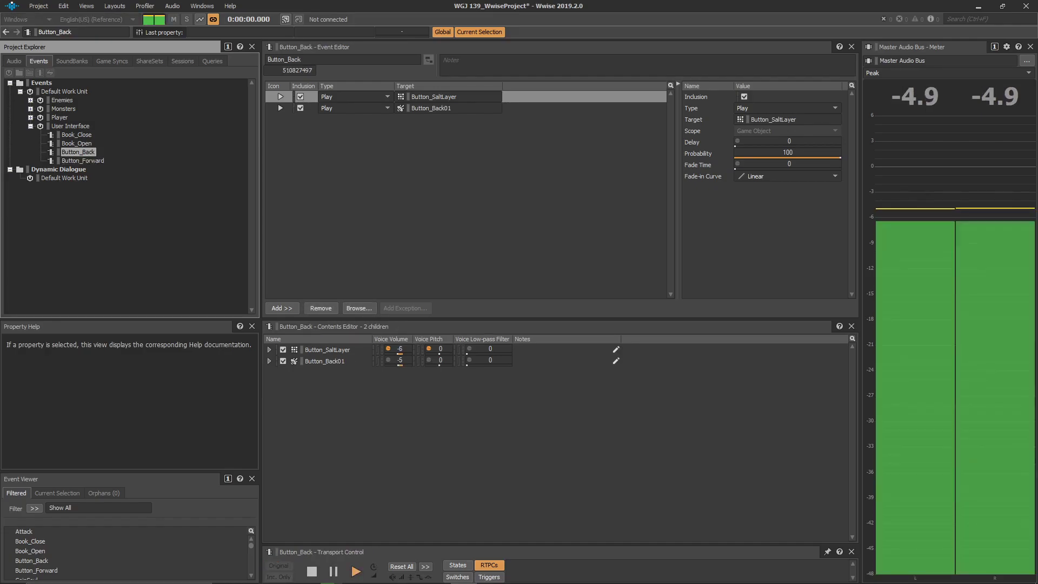
{"action": "key", "text": "space"}
{"action": "key", "text": "space"}
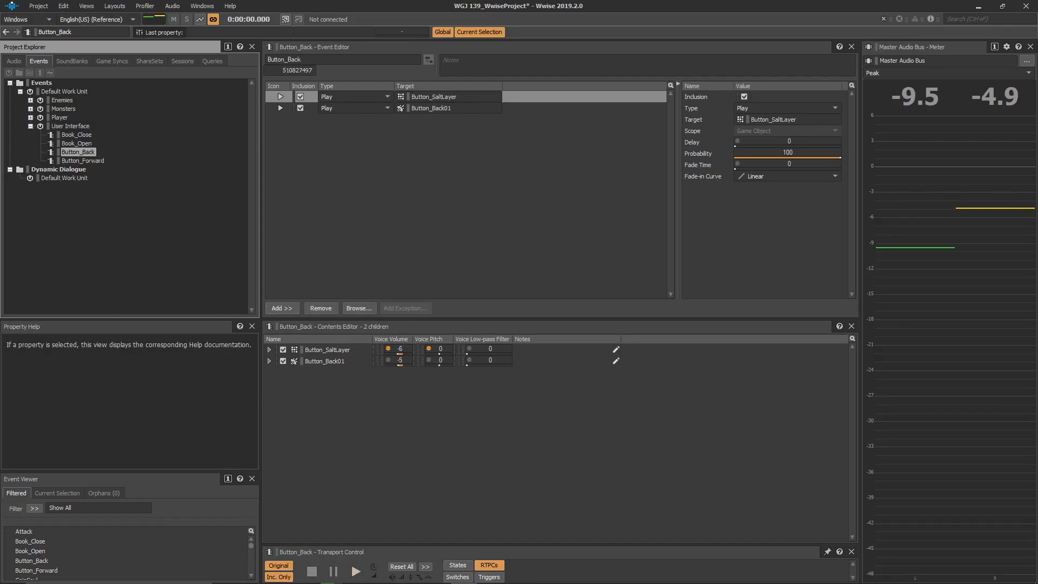
- Expand the Button_SaltLayer and Button_Back01 objects in the contents of the Button_Back event
{"action": "left_click", "coordinate": [399, 394]}
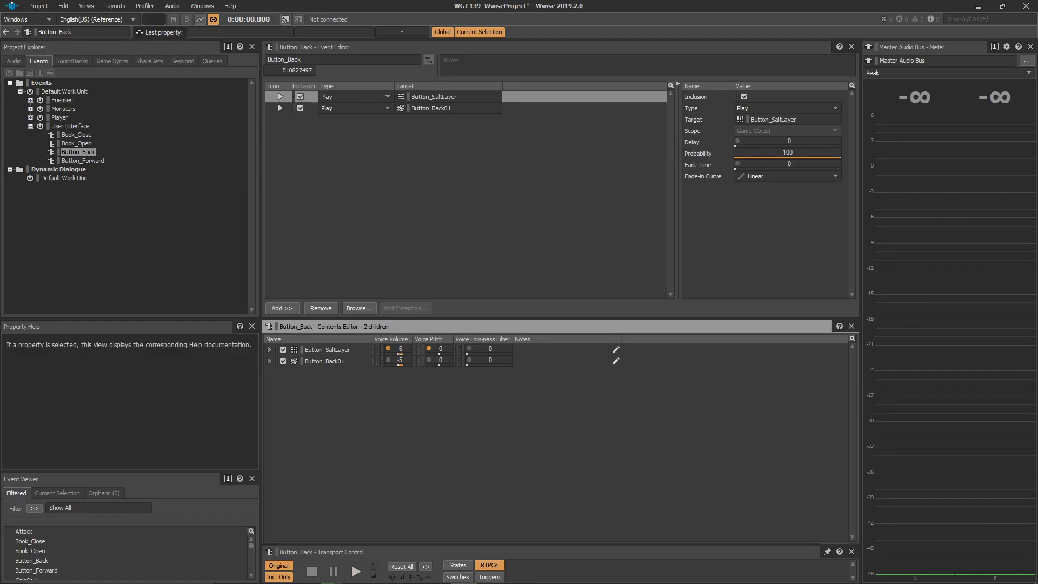
{"action": "key", "text": "Up"}
{"action": "key", "text": "Up"}
{"action": "left_click", "coordinate": [269, 350]}
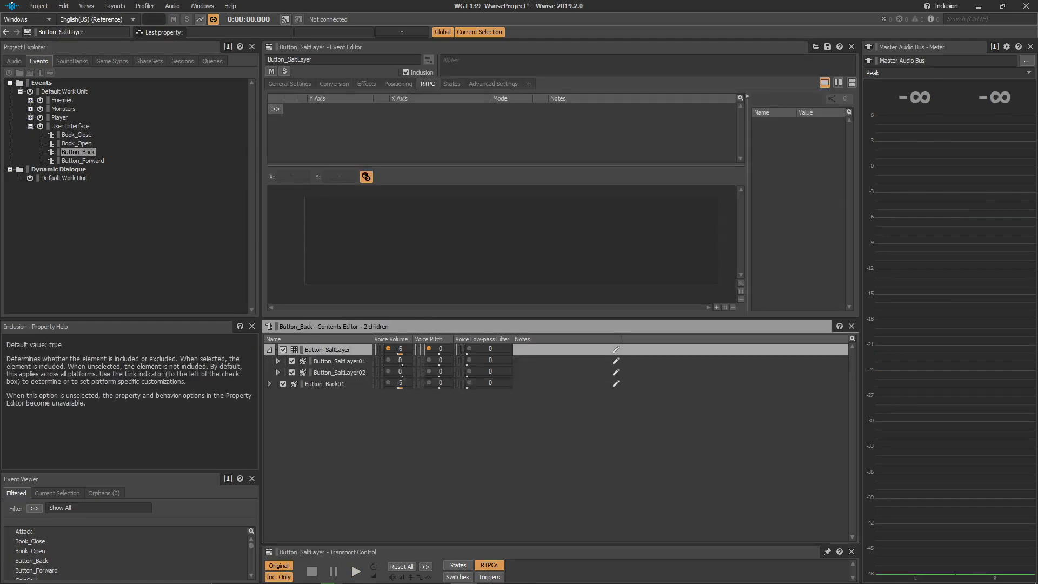
{"action": "left_click", "coordinate": [270, 384]}
- Audition and compare the Button_SaltLayer01 and Button_SaltLayer02 sounds inside the salt layer container
{"action": "left_click", "coordinate": [339, 361]}
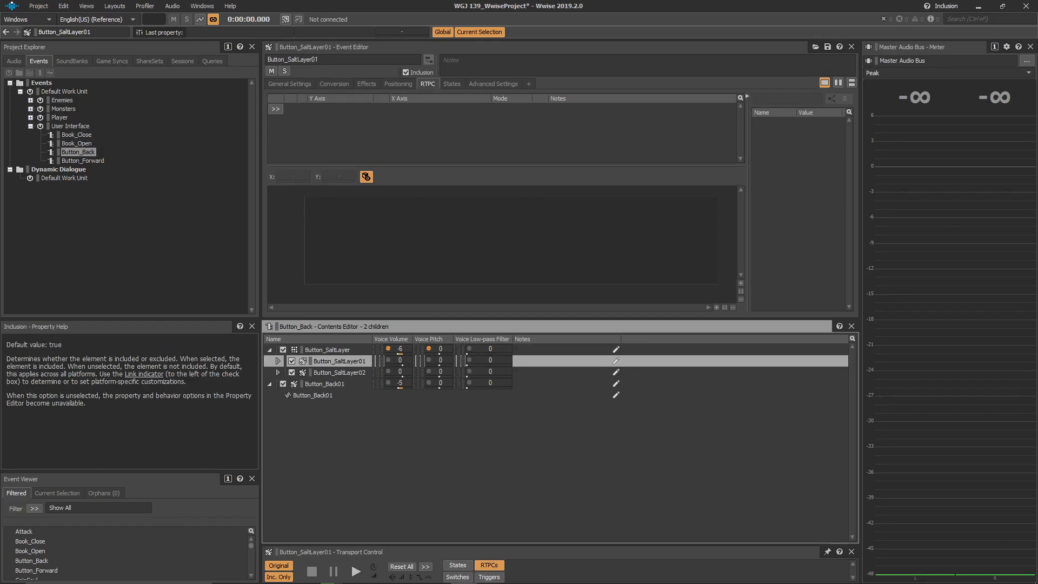
{"action": "key", "text": "space"}
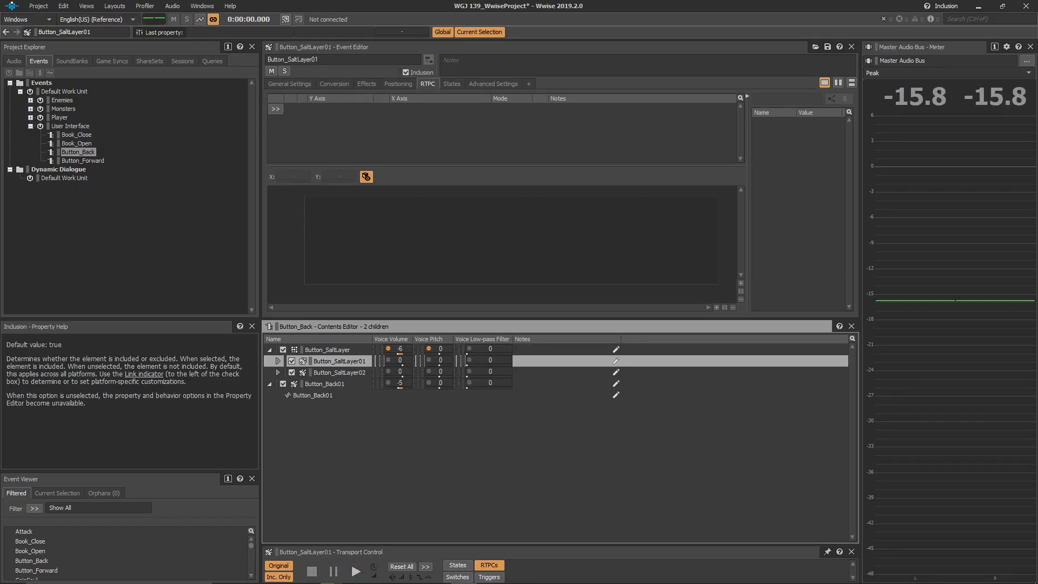
{"action": "left_click", "coordinate": [339, 373]}
{"action": "key", "text": "space"}
{"action": "key", "text": "space"}
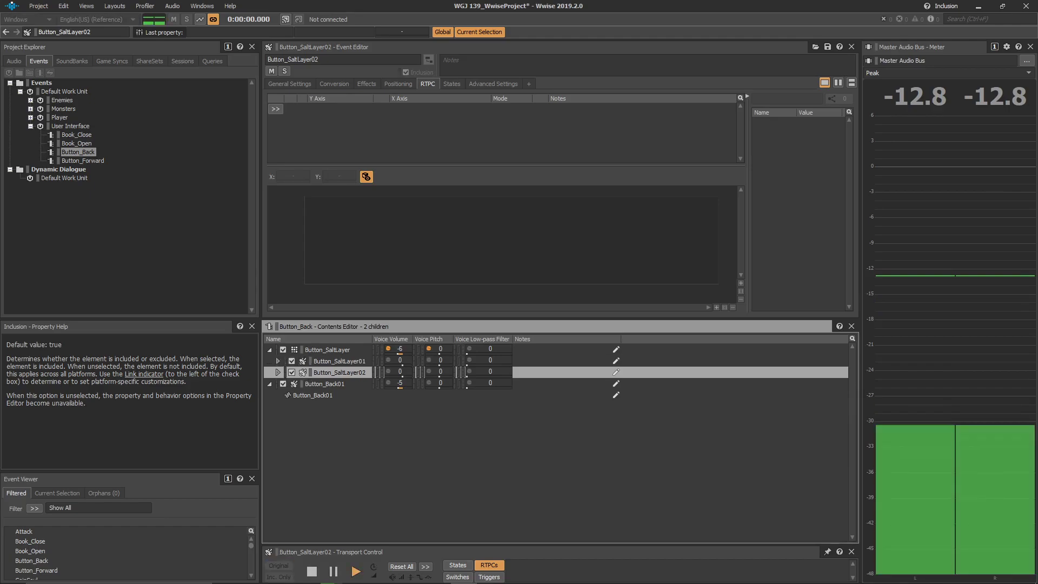
{"action": "left_click", "coordinate": [327, 350]}
{"action": "left_click", "coordinate": [339, 372]}
{"action": "left_click", "coordinate": [339, 361]}
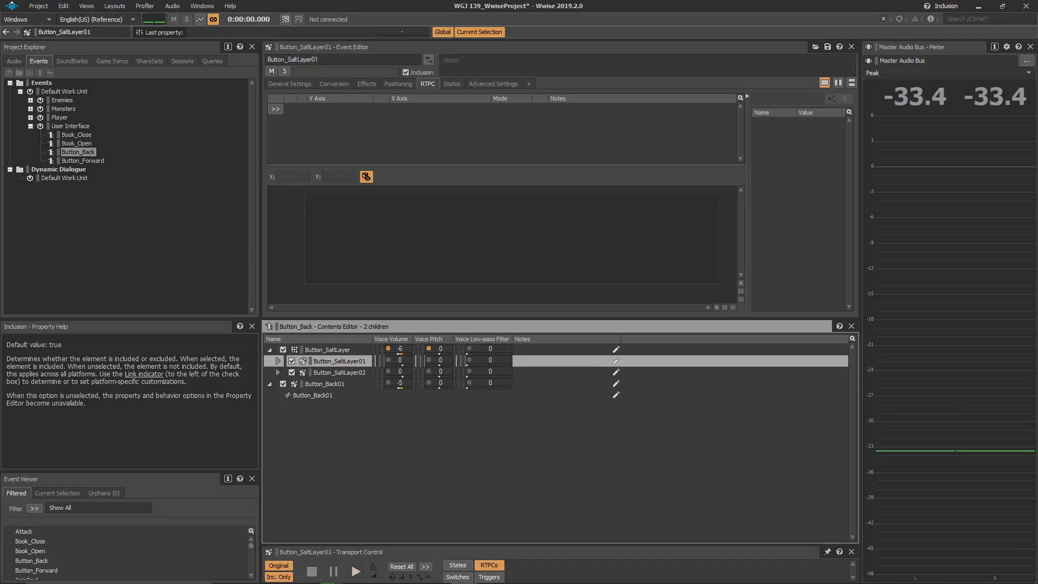
{"action": "left_click", "coordinate": [339, 372]}
{"action": "left_click", "coordinate": [339, 361]}
{"action": "left_click", "coordinate": [339, 372]}
{"action": "left_click", "coordinate": [339, 361]}
{"action": "left_click", "coordinate": [339, 373]}
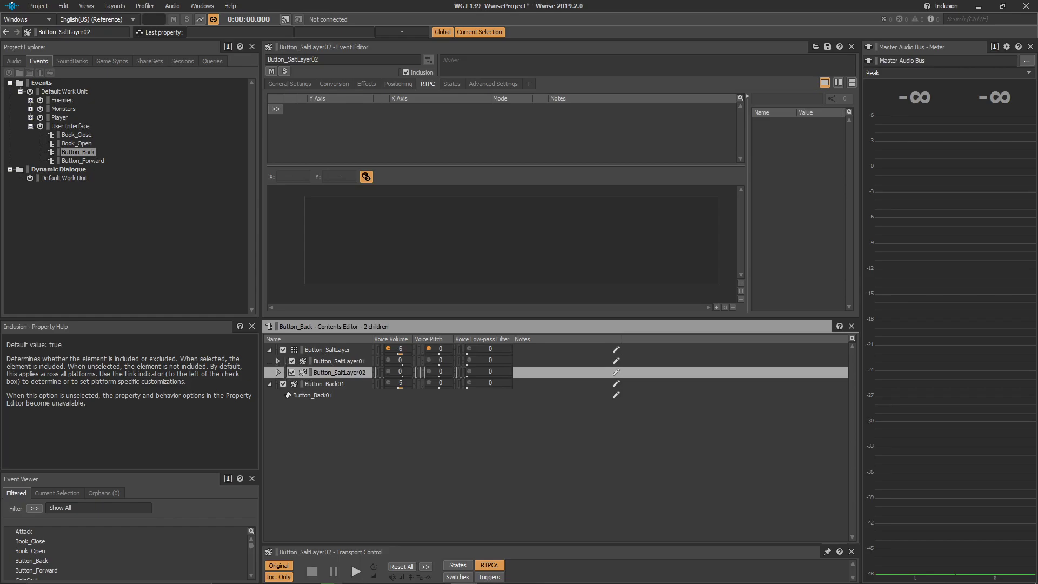
- Play the Button_SaltLayer container repeatedly to hear how it varies between its two sounds
{"action": "left_click", "coordinate": [327, 349]}
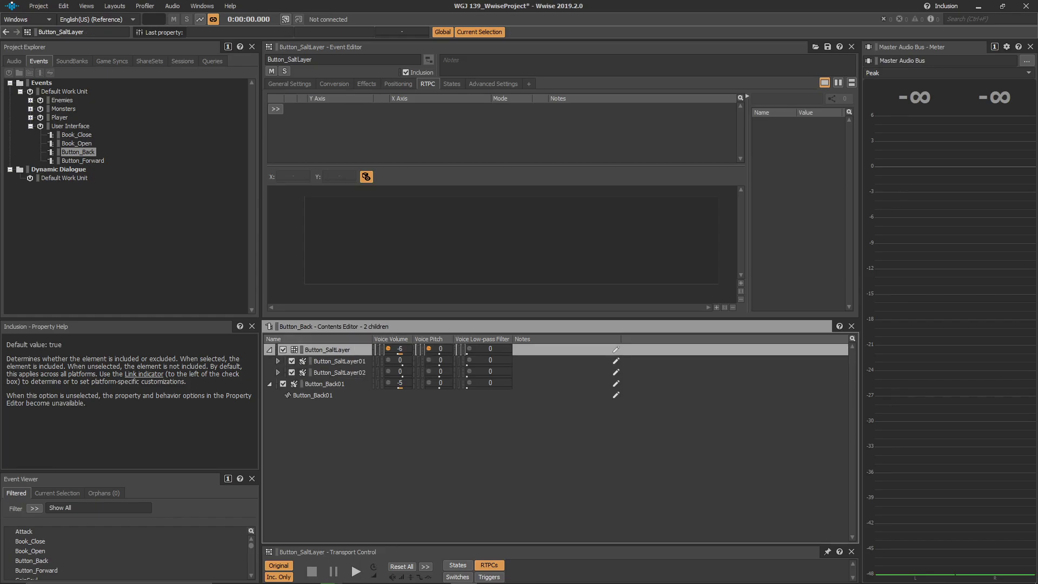
{"action": "key", "text": "space"}
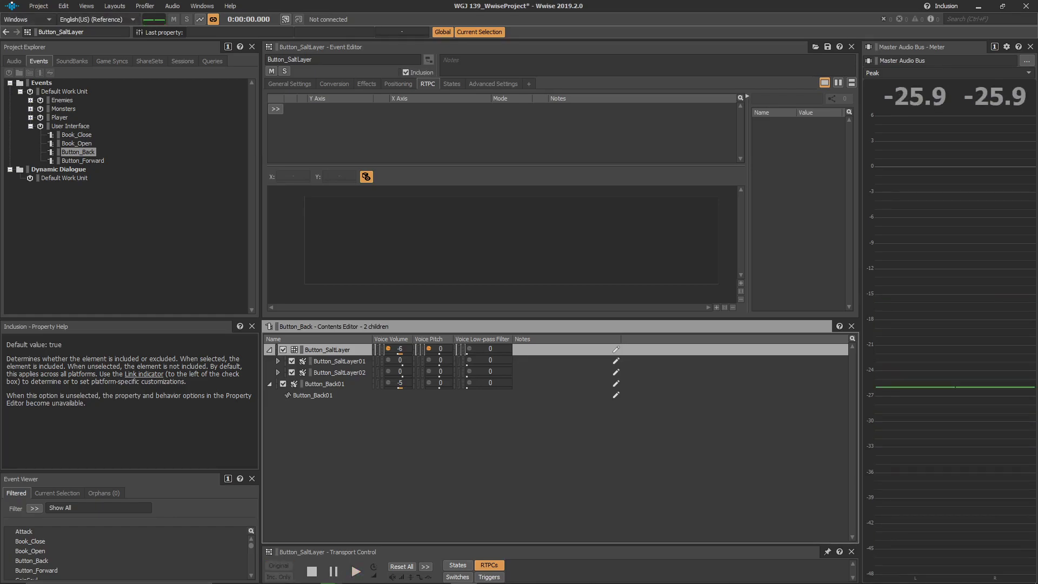
{"action": "key", "text": "space"}
{"action": "key", "text": "space"}
{"action": "left_click", "coordinate": [339, 372]}
{"action": "left_click", "coordinate": [339, 361]}
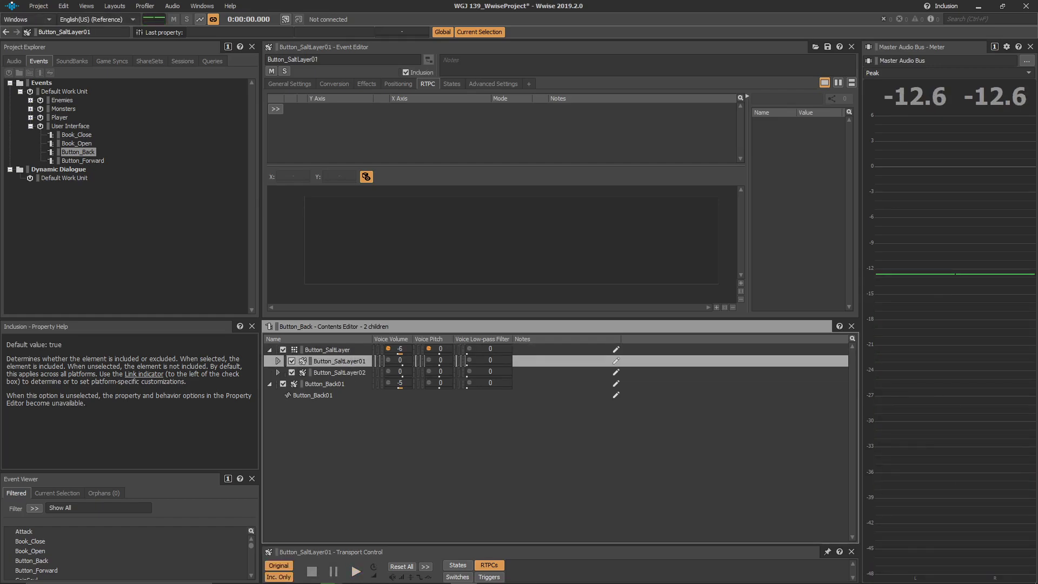
- Set the voice pitch randomizer of Button_SaltLayer to a minimum offset of -100 and a maximum offset of 100
{"action": "double_click", "coordinate": [429, 348]}
{"action": "double_click", "coordinate": [497, 399]}
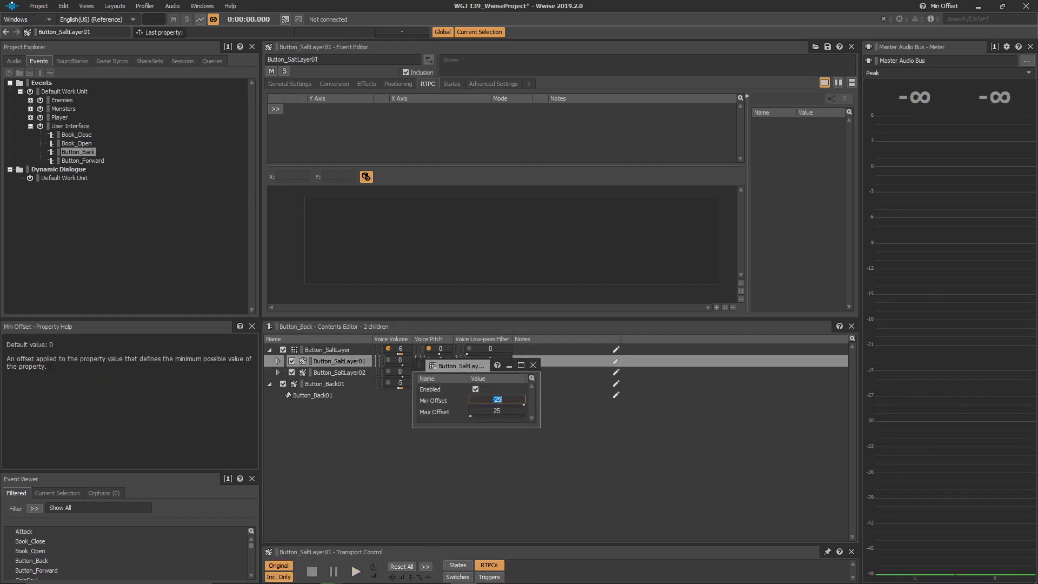
{"action": "type", "text": "-100"}
{"action": "left_click", "coordinate": [494, 411]}
{"action": "double_click", "coordinate": [494, 410]}
{"action": "type", "text": "100"}
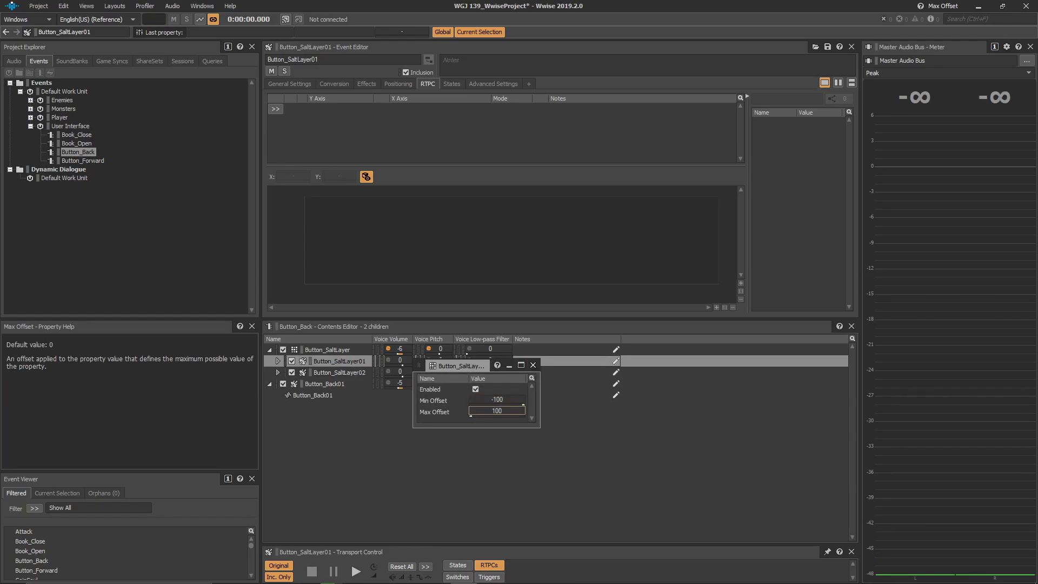
{"action": "key", "text": "Escape"}
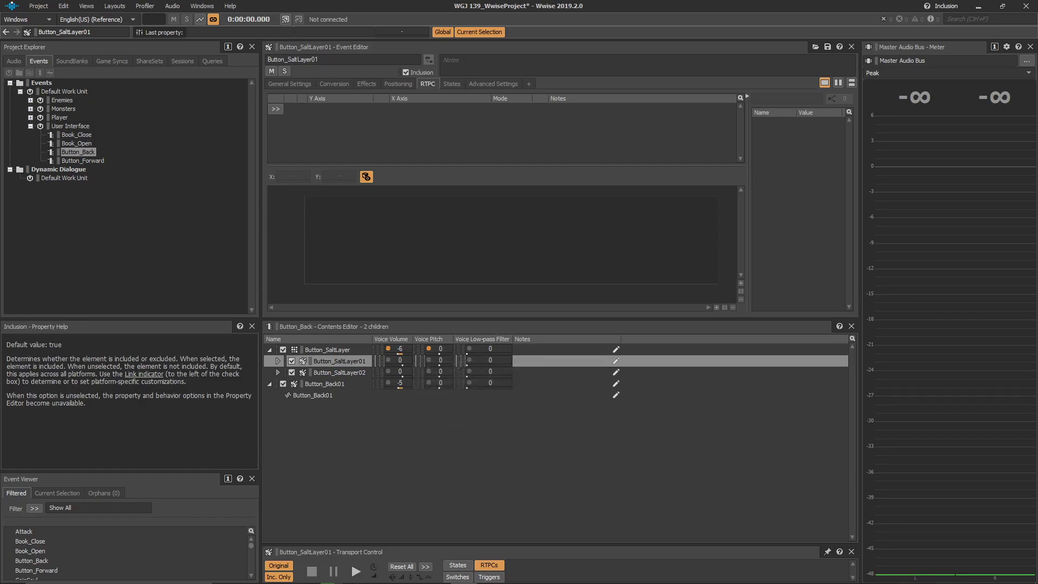
- Audition Button_SaltLayer with its widened pitch randomization
{"action": "key", "text": "space"}
{"action": "left_click", "coordinate": [327, 349]}
{"action": "key", "text": "space"}
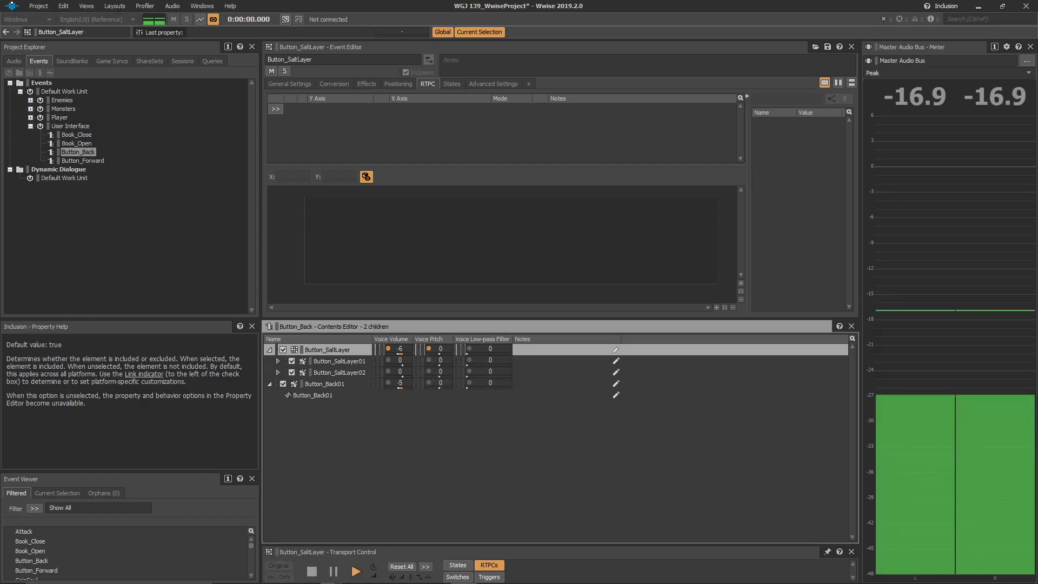
{"action": "left_click", "coordinate": [339, 361]}
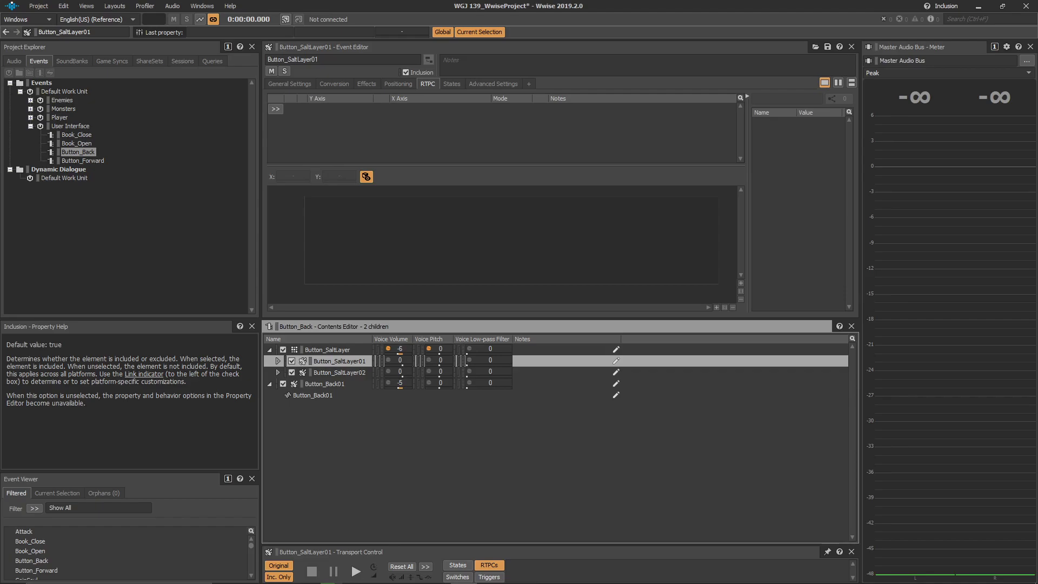
{"action": "left_click", "coordinate": [327, 350]}
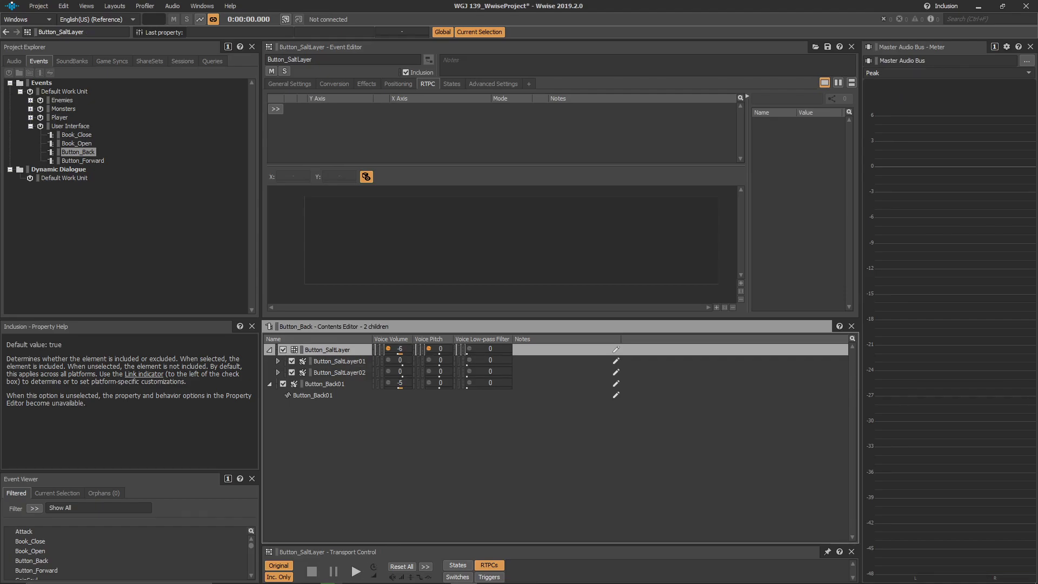
- Audition the Button_Back01 sound and the Button_SaltLayer container separately
{"action": "left_click", "coordinate": [312, 396]}
{"action": "left_click", "coordinate": [325, 384]}
{"action": "key", "text": "space"}
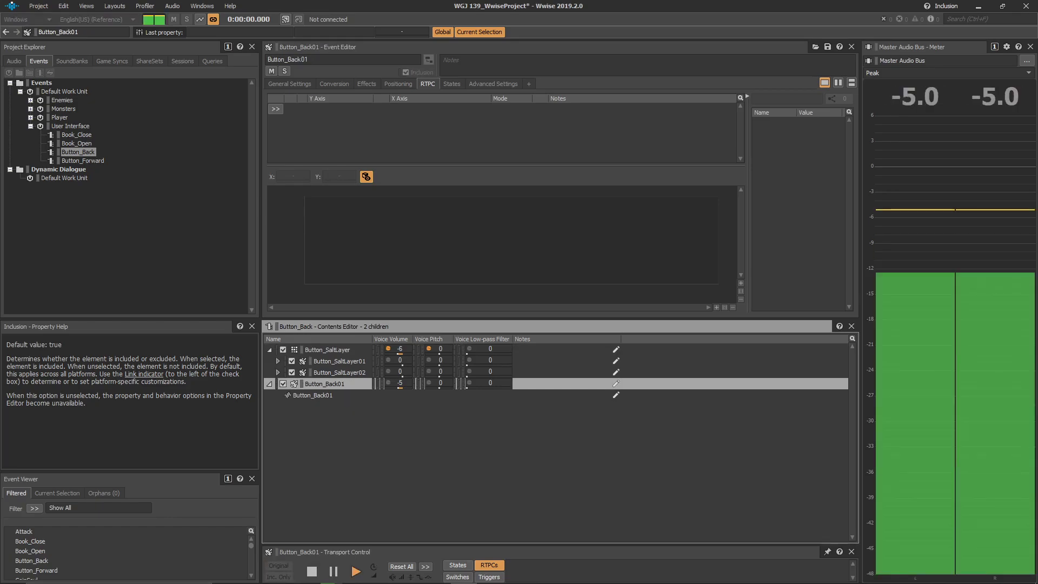
{"action": "key", "text": "space"}
{"action": "key", "text": "space"}
{"action": "left_click", "coordinate": [327, 350]}
{"action": "key", "text": "space"}
{"action": "key", "text": "space"}
- Play the complete Button_Back and Button_Forward events to compare their layered sounds
{"action": "left_click", "coordinate": [76, 143]}
{"action": "left_click", "coordinate": [78, 152]}
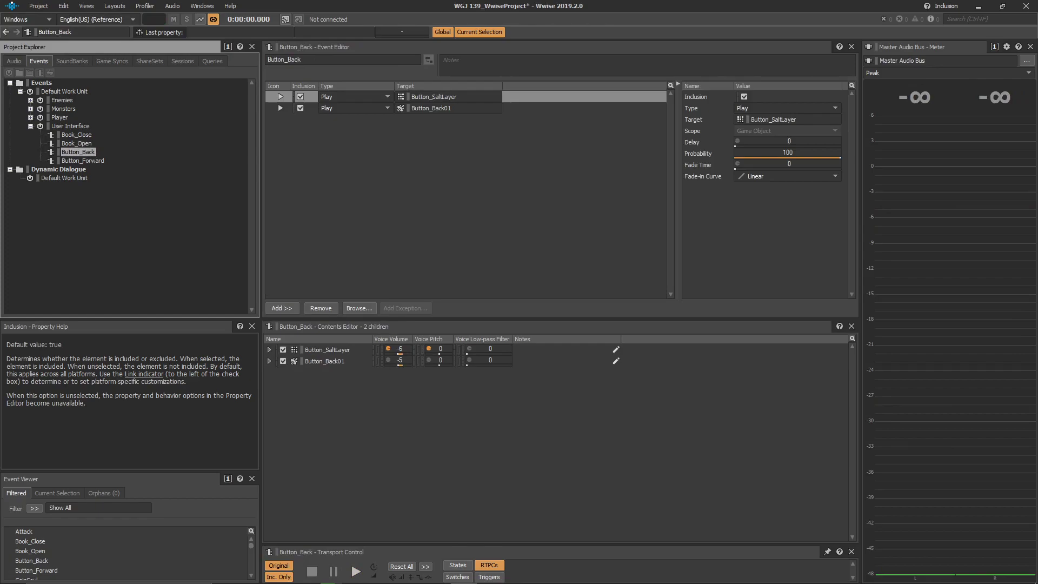
{"action": "key", "text": "space"}
{"action": "key", "text": "space"}
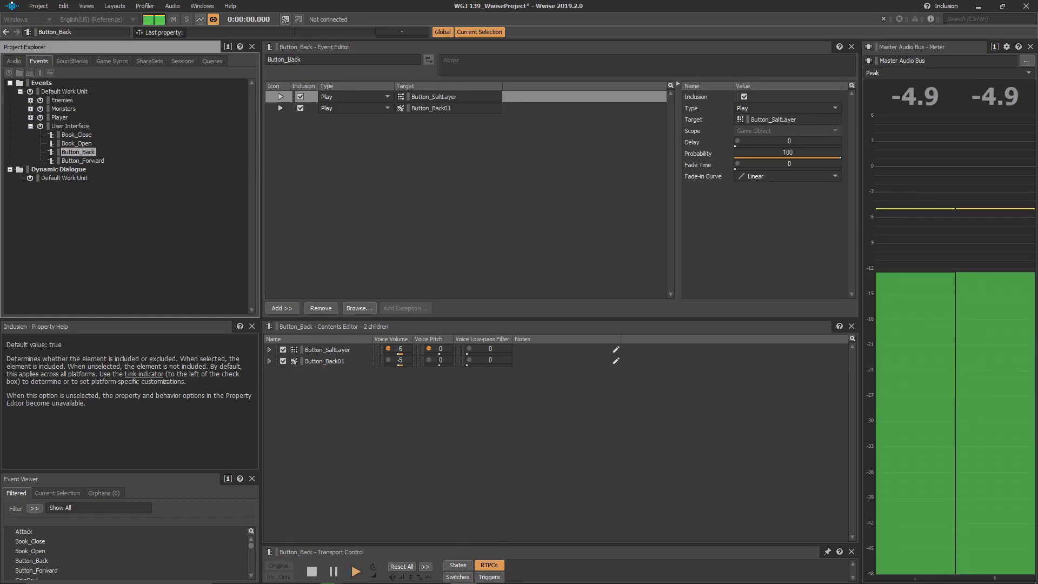
{"action": "left_click", "coordinate": [83, 160]}
{"action": "key", "text": "space"}
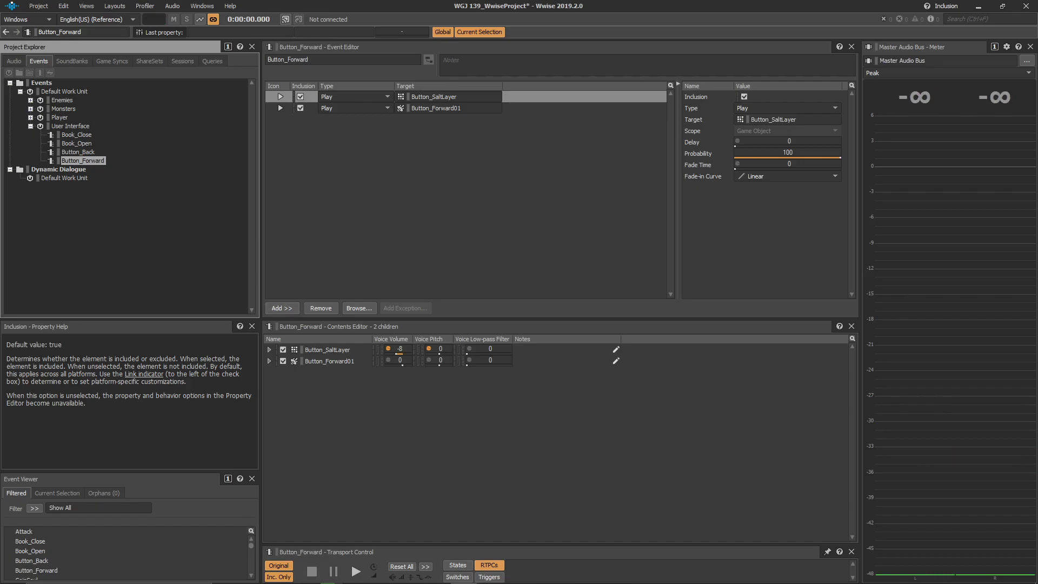
{"action": "key", "text": "space"}
- Audition the Book_Open event and expand its BookOpen_Layer1 and BookOpen_Layer2 containers
{"action": "left_click", "coordinate": [77, 144]}
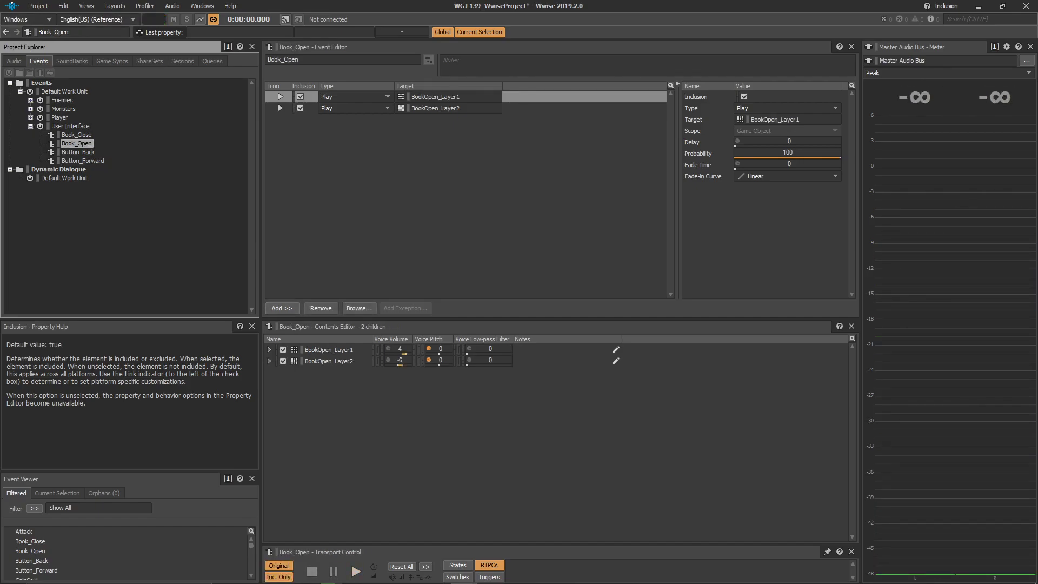
{"action": "key", "text": "space"}
{"action": "left_click", "coordinate": [269, 361]}
{"action": "left_click", "coordinate": [269, 350]}
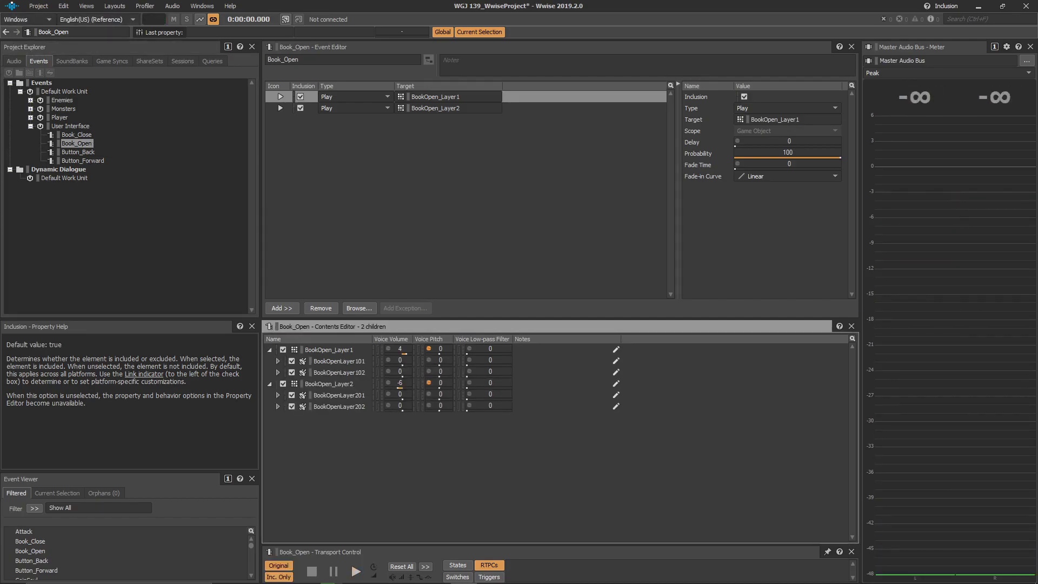
{"action": "key", "text": "space"}
- Audition the Book_Close event and expand its BookClose_Layer1 and BookClose_Layer2 containers
{"action": "left_click", "coordinate": [76, 135]}
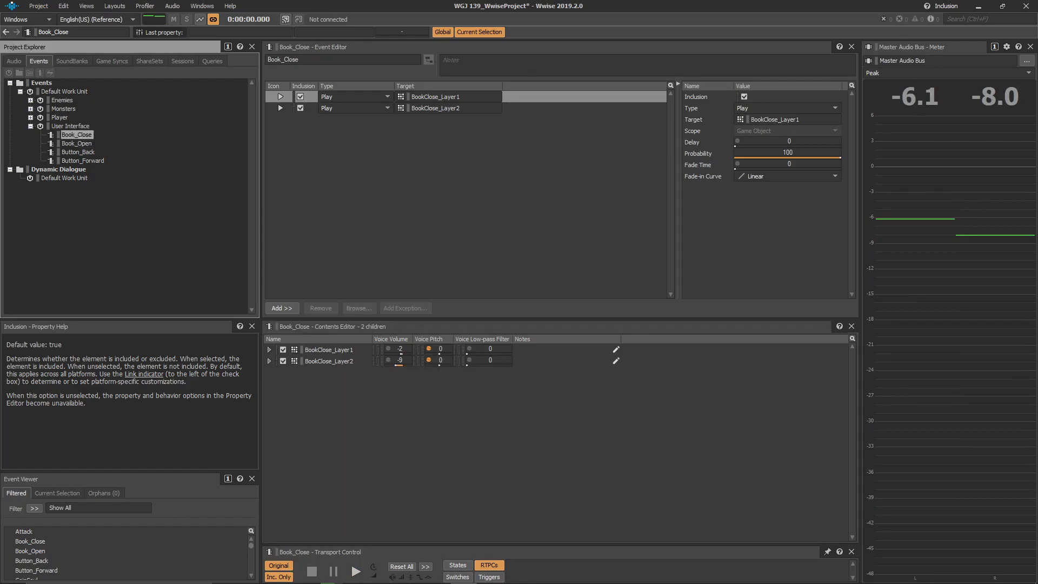
{"action": "key", "text": "space"}
{"action": "left_click", "coordinate": [269, 361]}
{"action": "left_click", "coordinate": [269, 350]}
{"action": "key", "text": "space"}
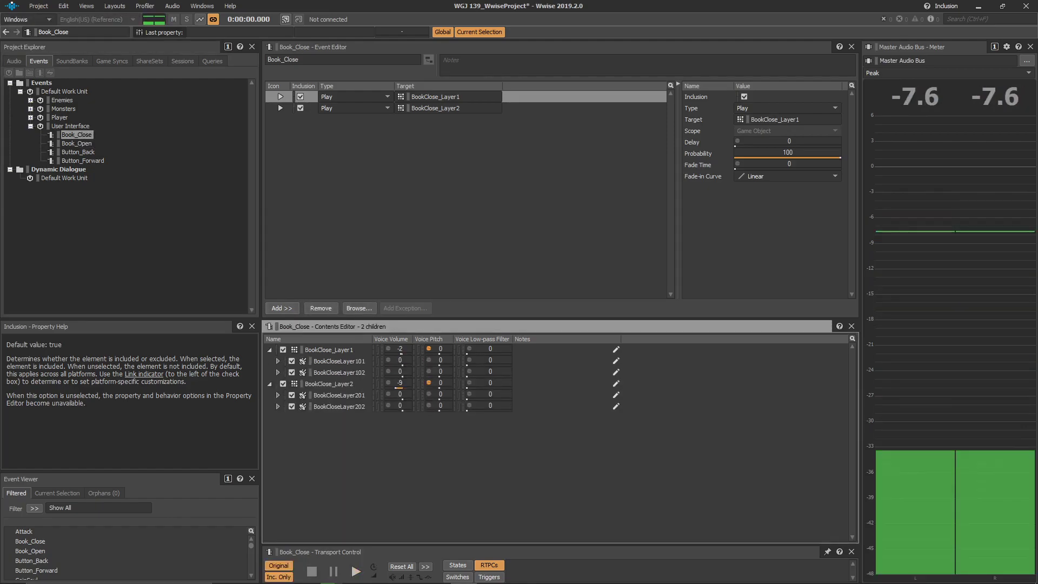
- Open the Player events folder, audition the PlayerStep_Dirt event and expand its Step_Dirt container
{"action": "left_click", "coordinate": [31, 126]}
{"action": "left_click", "coordinate": [30, 117]}
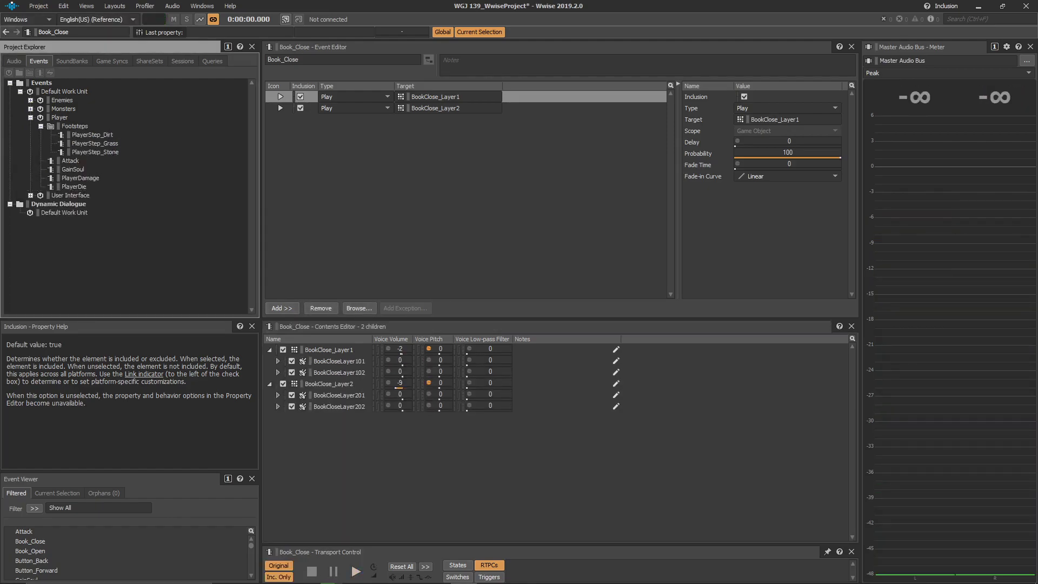
{"action": "left_click", "coordinate": [92, 134]}
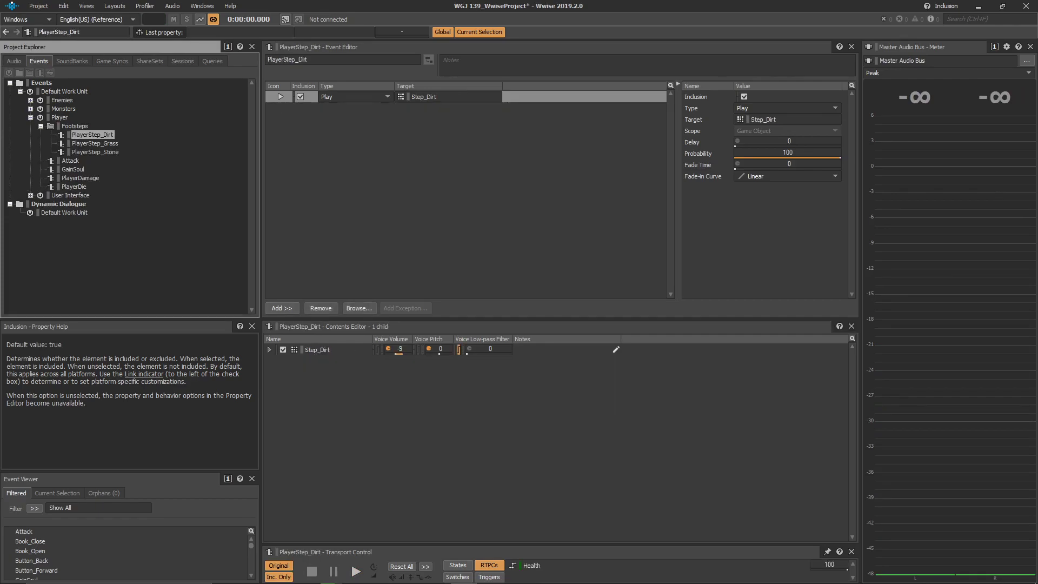
{"action": "key", "text": "space"}
{"action": "left_click", "coordinate": [269, 350]}
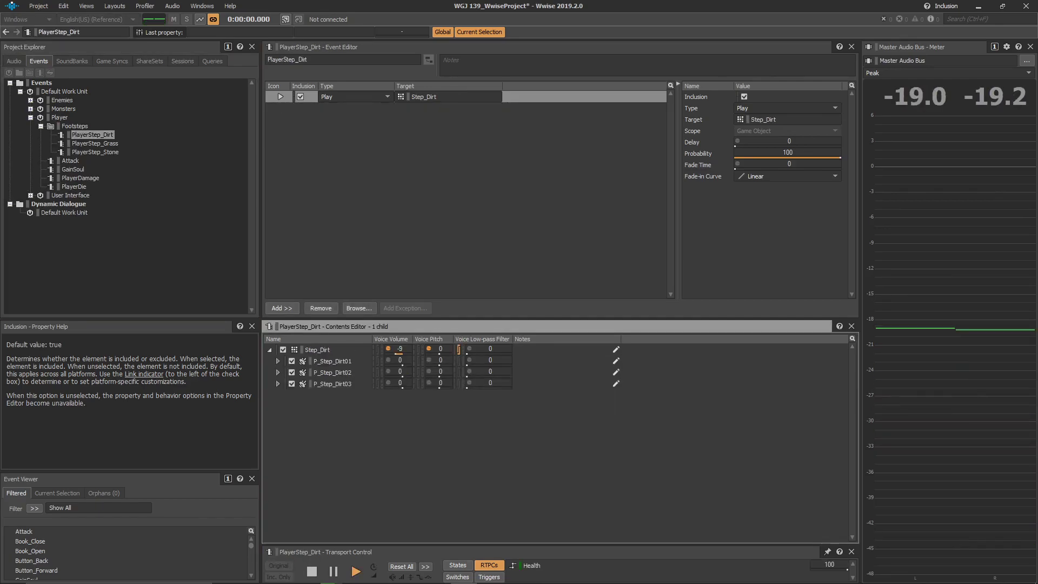
- Audition the PlayerStep_Grass and PlayerStep_Stone footstep events
{"action": "left_click", "coordinate": [94, 143]}
{"action": "key", "text": "space"}
{"action": "key", "text": "space"}
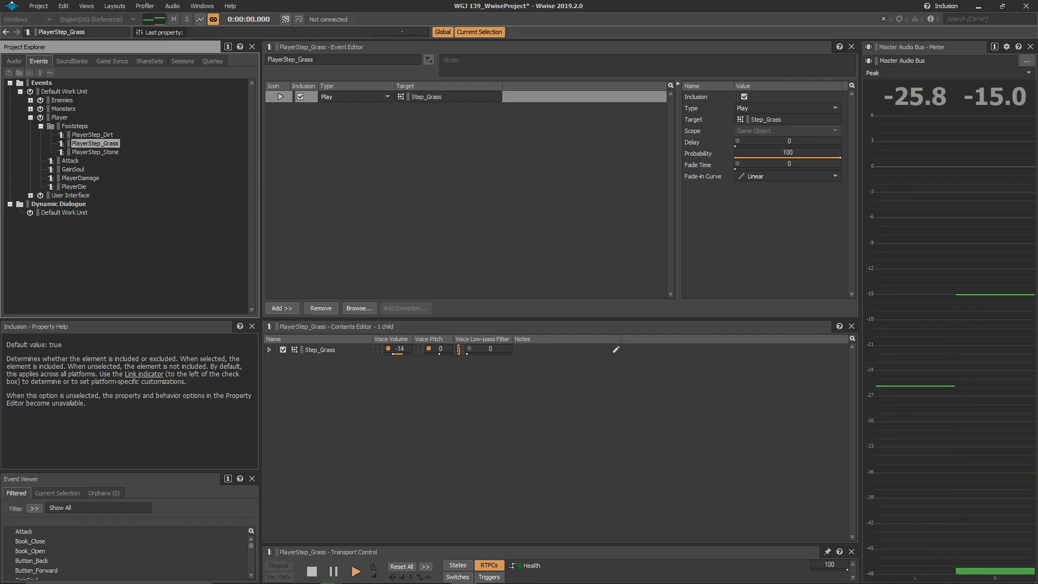
{"action": "left_click", "coordinate": [96, 152]}
{"action": "key", "text": "space"}
{"action": "key", "text": "space"}
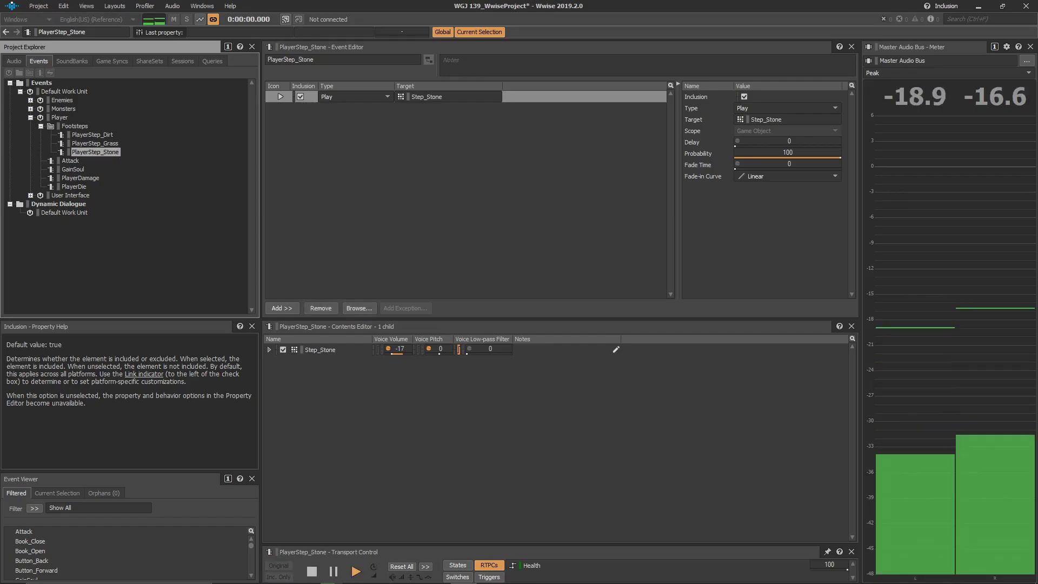
- Audition the player's Attack event repeatedly and expand its Attack container into Attack_Layer1 and Attack_Layer2
{"action": "key", "text": "Down"}
{"action": "key", "text": "space"}
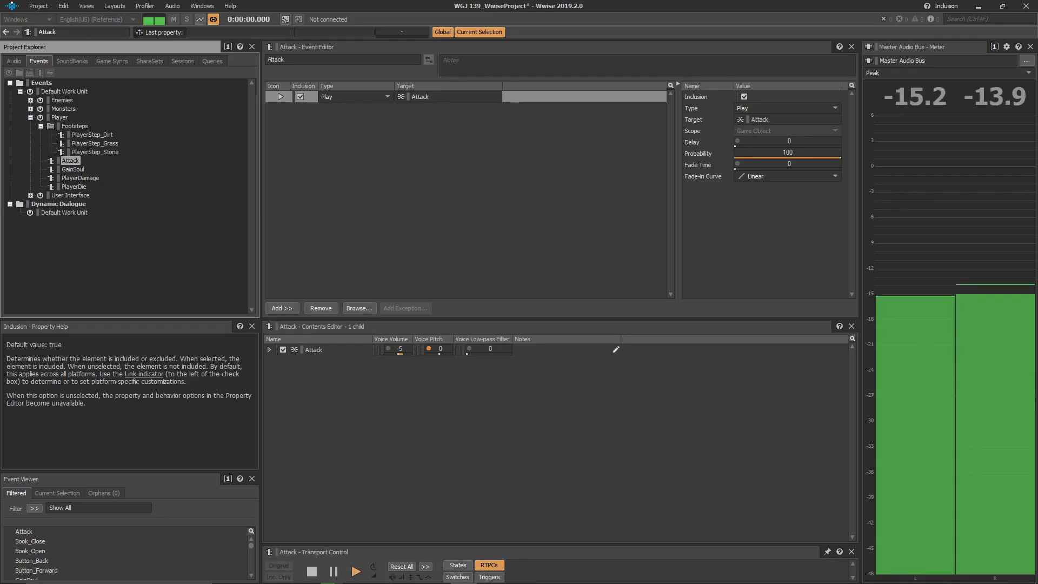
{"action": "key", "text": "space"}
{"action": "left_click", "coordinate": [269, 350]}
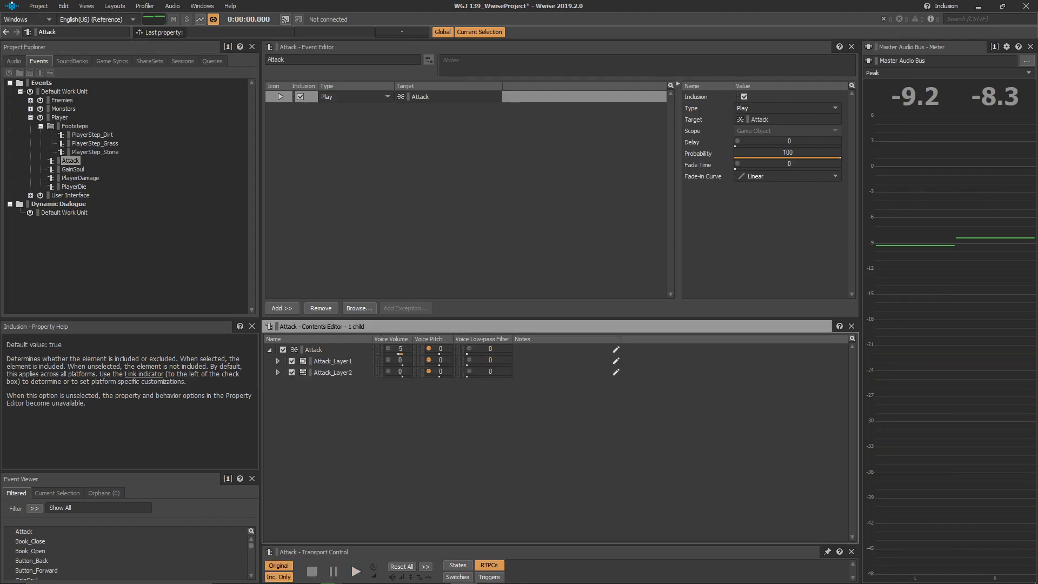
{"action": "key", "text": "space"}
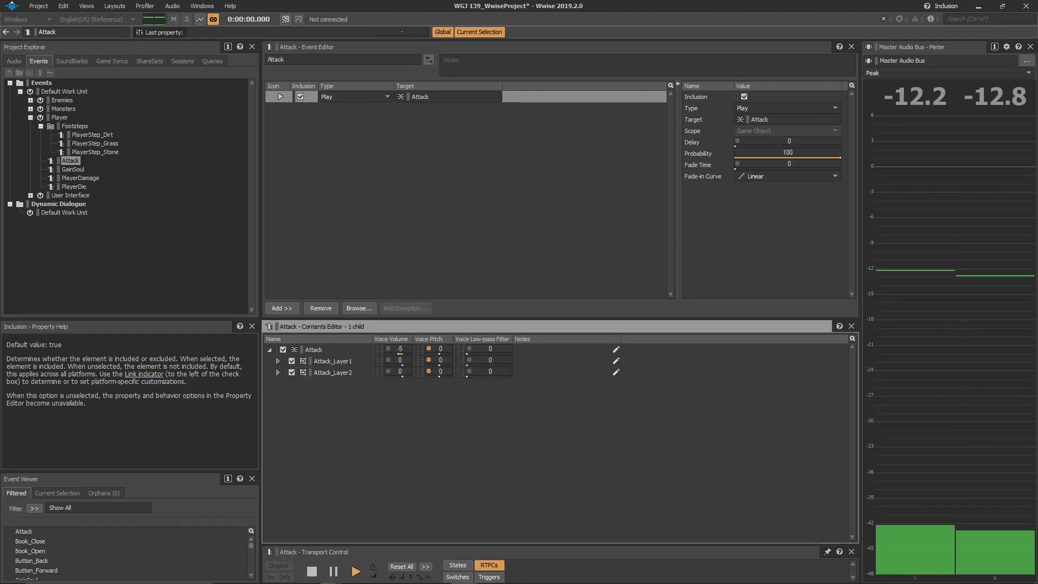
- Audition the GainSoul, PlayerDamage and PlayerDie events in sequence
{"action": "left_click", "coordinate": [70, 160]}
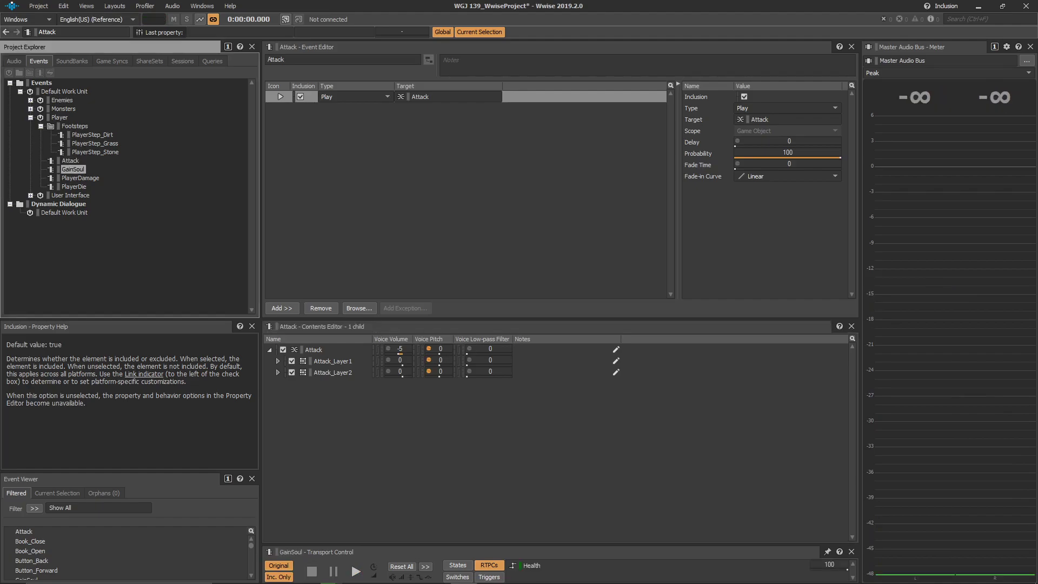
{"action": "key", "text": "Down"}
{"action": "key", "text": "space"}
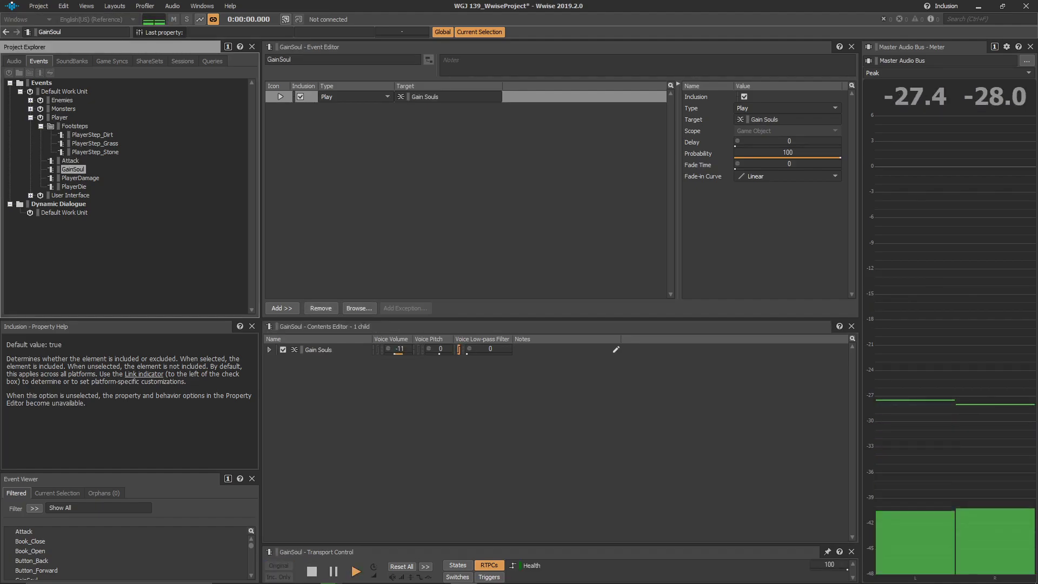
{"action": "key", "text": "Down"}
{"action": "key", "text": "space"}
{"action": "key", "text": "Down"}
{"action": "key", "text": "space"}
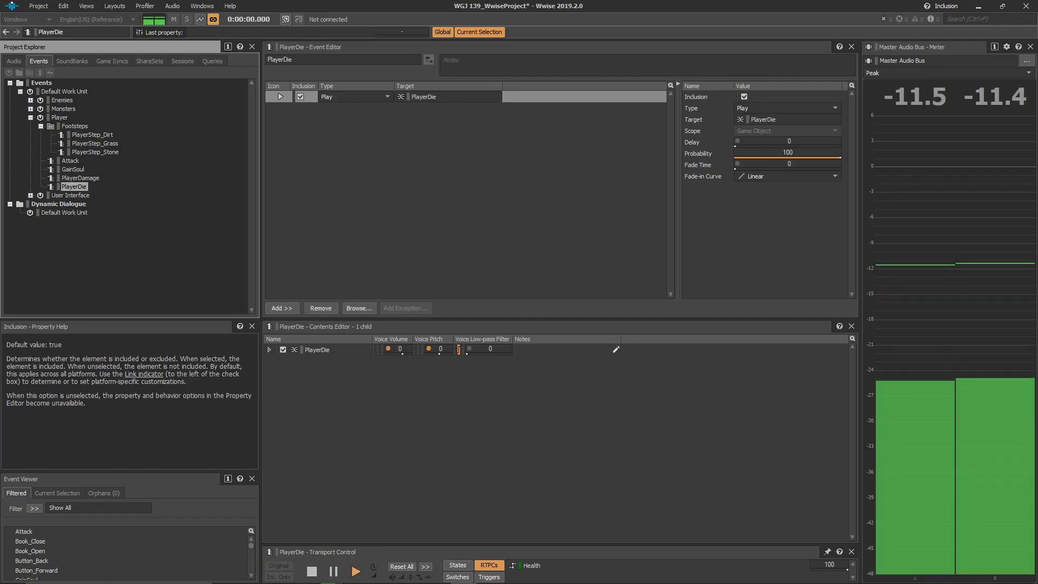
- Collapse the Footsteps folder, expand the Monsters events and audition the ZombieSpawn event
{"action": "left_click", "coordinate": [41, 126]}
{"action": "left_click", "coordinate": [30, 108]}
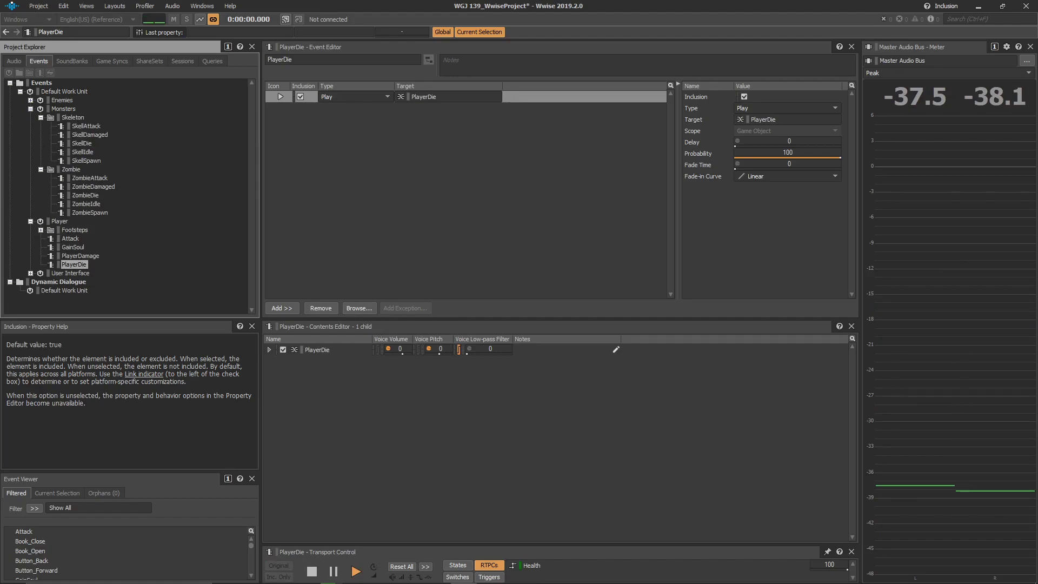
{"action": "left_click", "coordinate": [90, 213]}
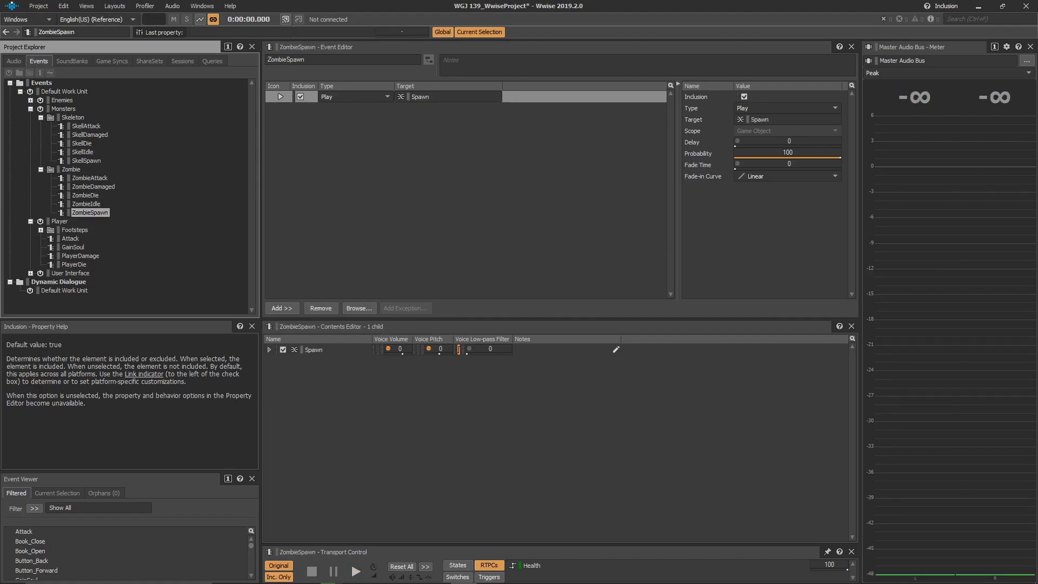
{"action": "key", "text": "space"}
- Expand ZombieSpawn's Spawn container and all four of its layers, and show the Spawn container's general settings
{"action": "left_click", "coordinate": [269, 350]}
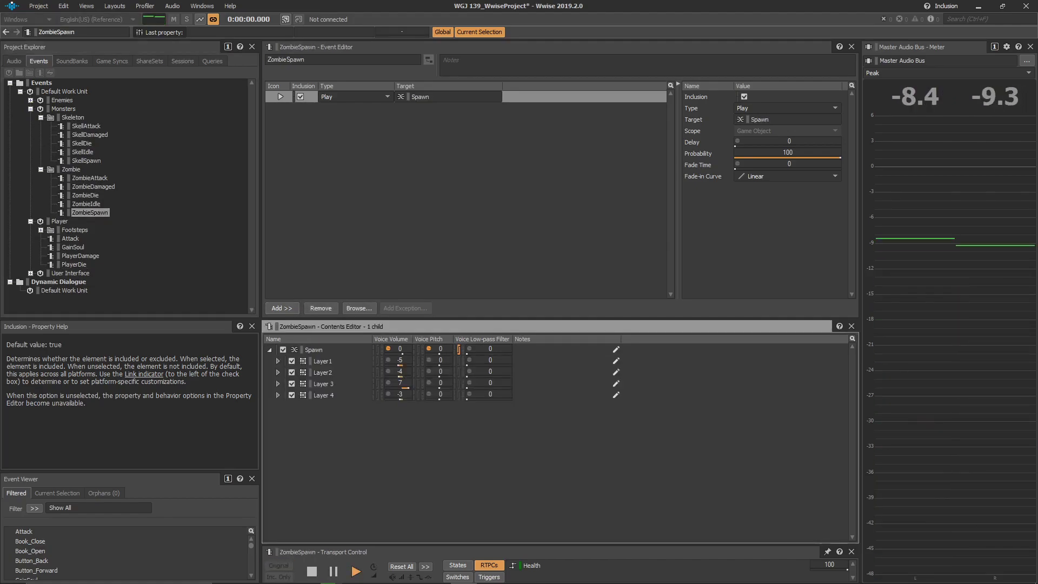
{"action": "left_click", "coordinate": [278, 395]}
{"action": "left_click", "coordinate": [278, 384]}
{"action": "left_click", "coordinate": [278, 372]}
{"action": "left_click", "coordinate": [276, 361]}
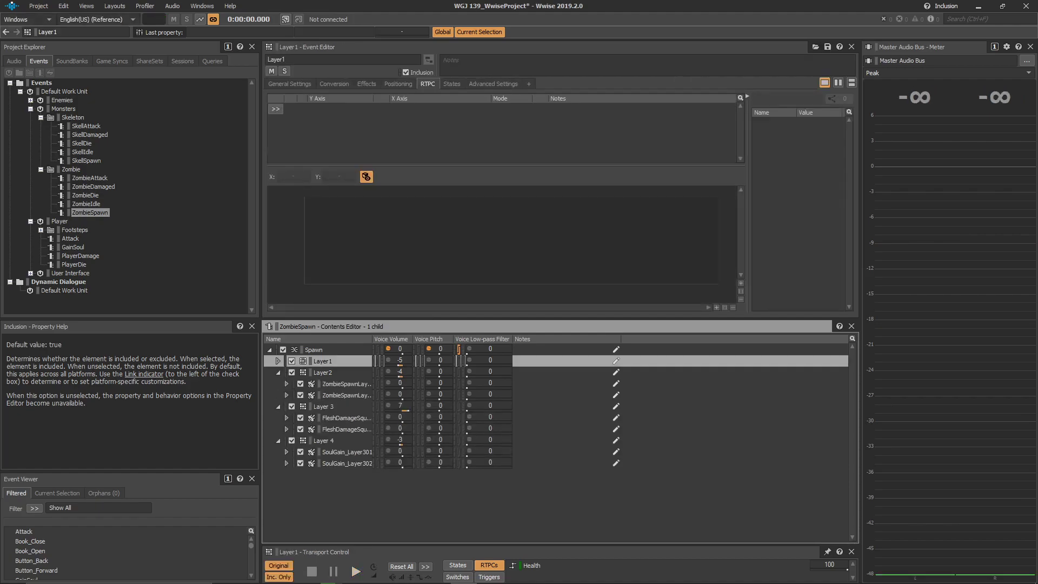
{"action": "left_click", "coordinate": [277, 362]}
{"action": "left_click", "coordinate": [314, 350]}
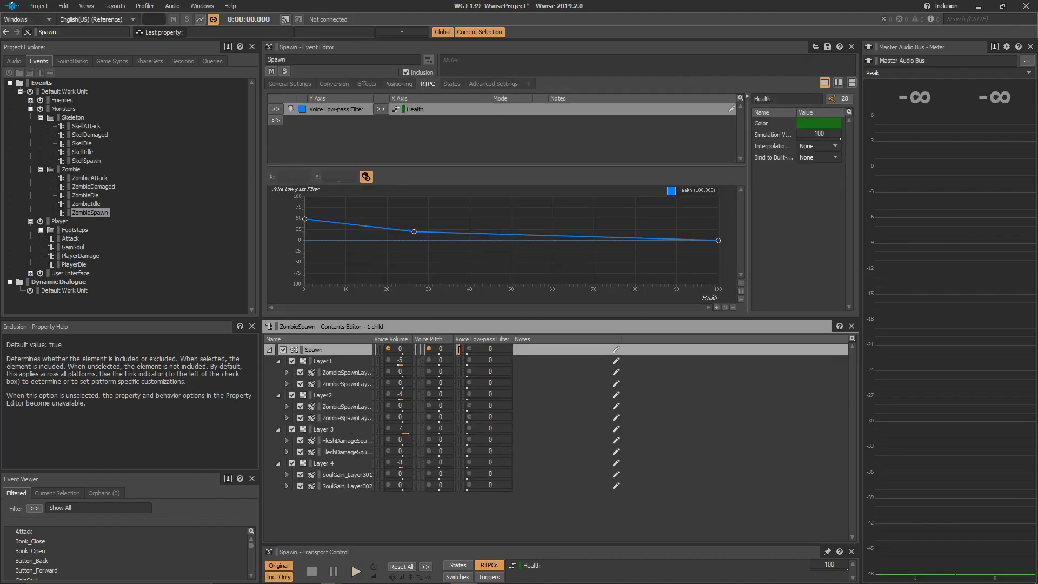
{"action": "left_click", "coordinate": [289, 84]}
- Audition the individual zombie spawn sounds in Layer1 and Layer2, from ZombieSpawnLayer101 through ZombieSpawnLayer202
{"action": "left_click", "coordinate": [323, 361]}
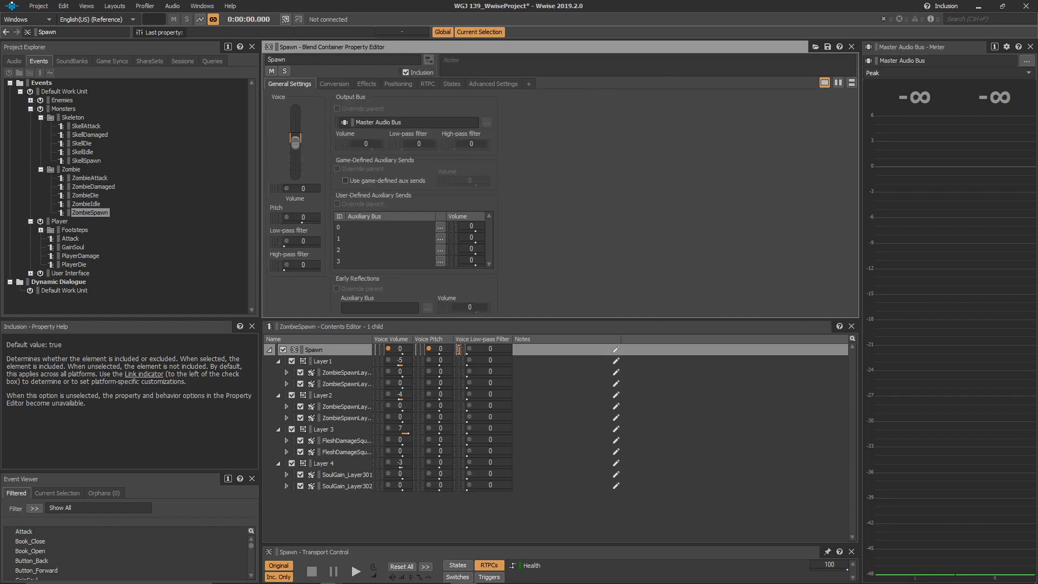
{"action": "key", "text": "space"}
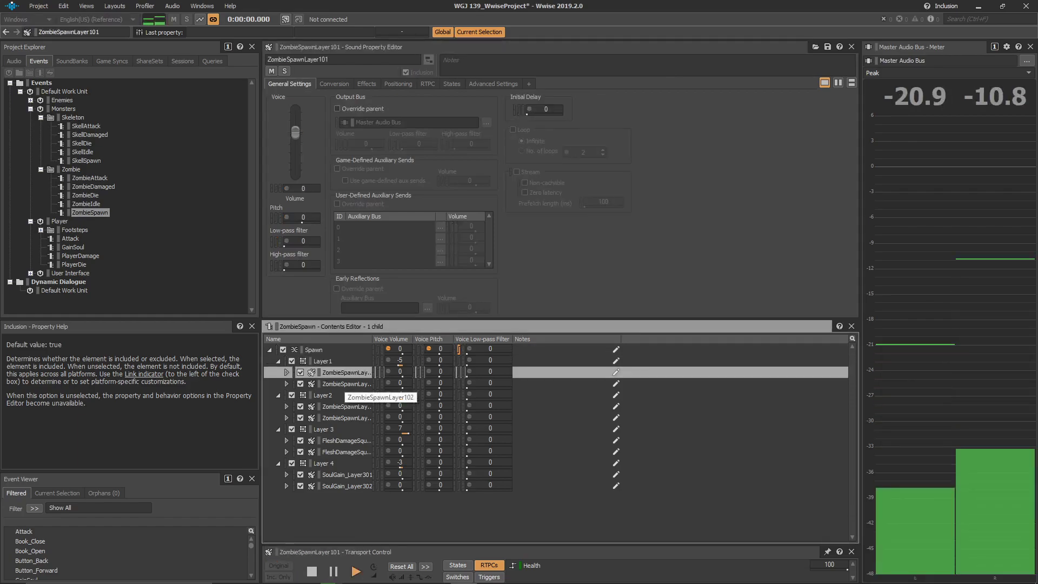
{"action": "left_click", "coordinate": [345, 383]}
{"action": "key", "text": "space"}
{"action": "left_click", "coordinate": [345, 406]}
{"action": "key", "text": "space"}
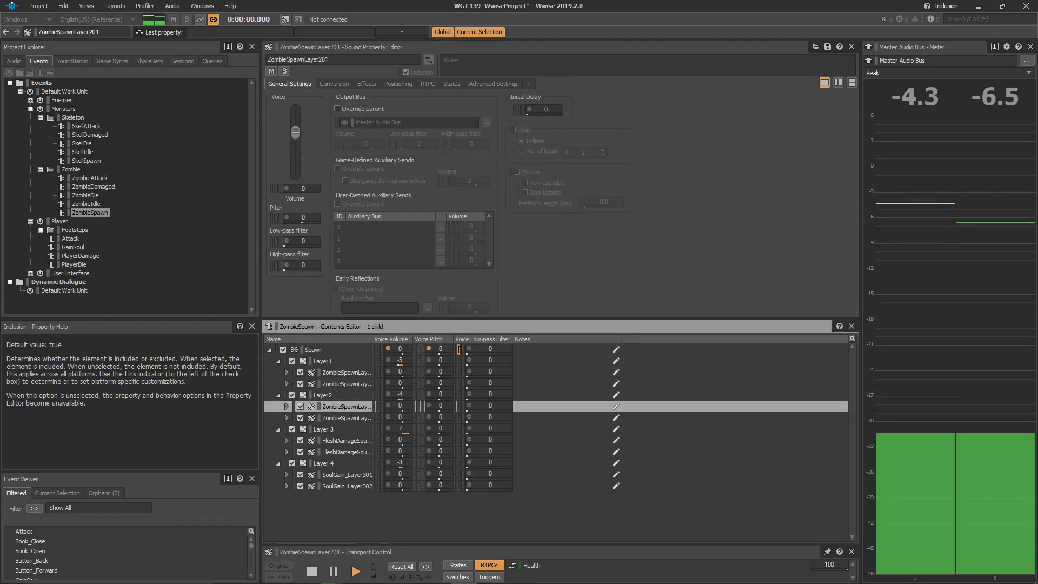
{"action": "left_click", "coordinate": [345, 418]}
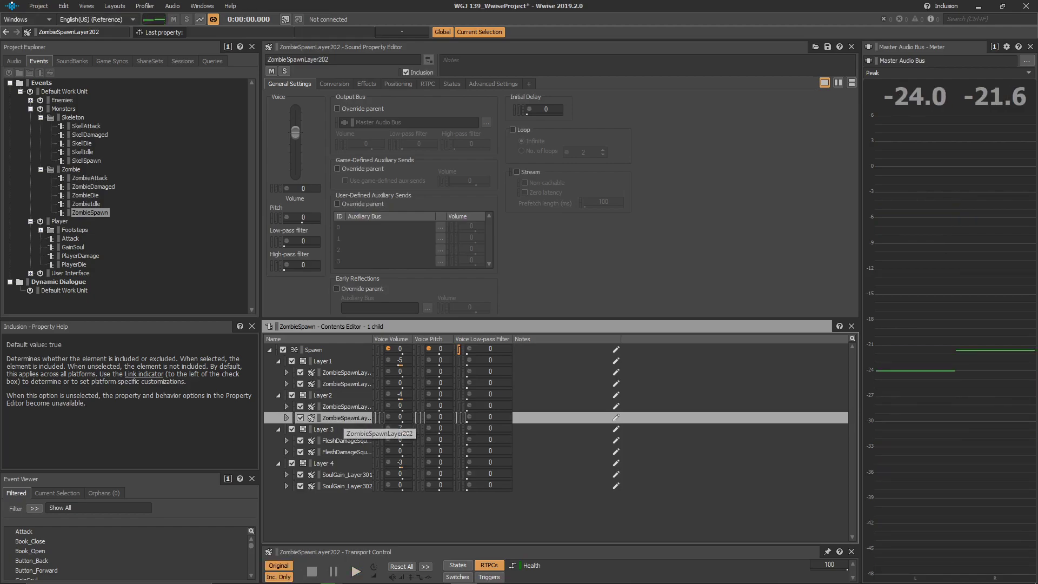
- Audition the FleshDamageSquelch sounds in Layer 3 and move on to SoulGain_Layer301 in Layer 4
{"action": "left_click", "coordinate": [345, 440]}
{"action": "right_click", "coordinate": [354, 454]}
{"action": "left_click", "coordinate": [353, 454]}
{"action": "key", "text": "space"}
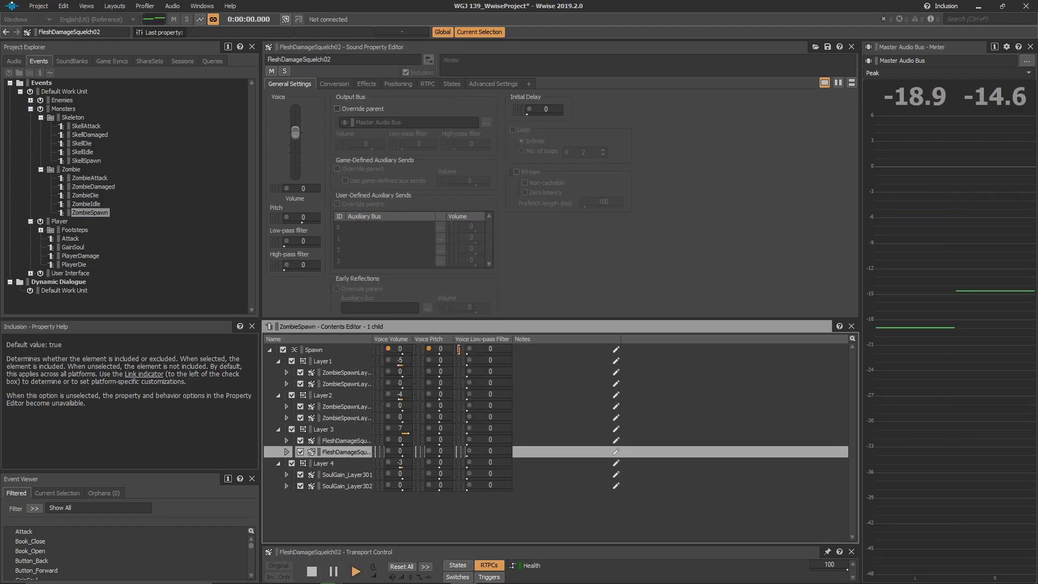
{"action": "left_click", "coordinate": [346, 474]}
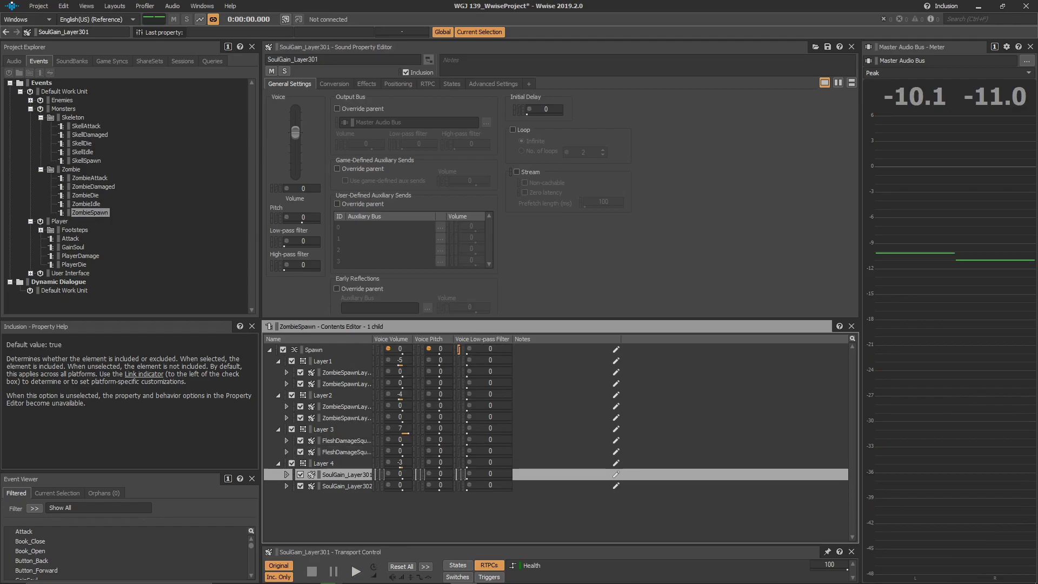
- Return to Layer 3 and replay its flesh squelch sounds, finishing with FleshDamageSquelch01
{"action": "left_click", "coordinate": [346, 441]}
{"action": "key", "text": "space"}
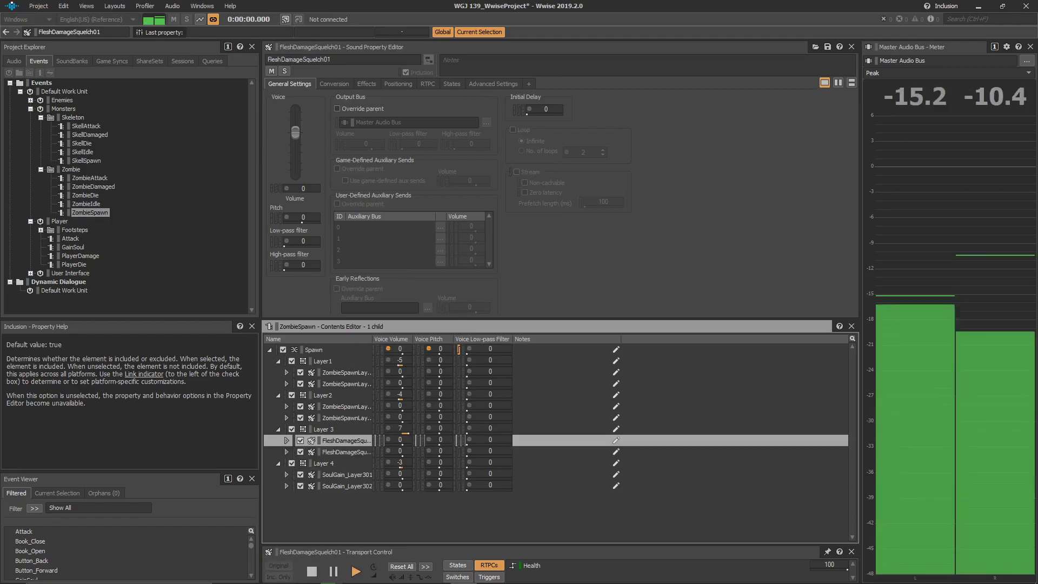
{"action": "left_click", "coordinate": [346, 452]}
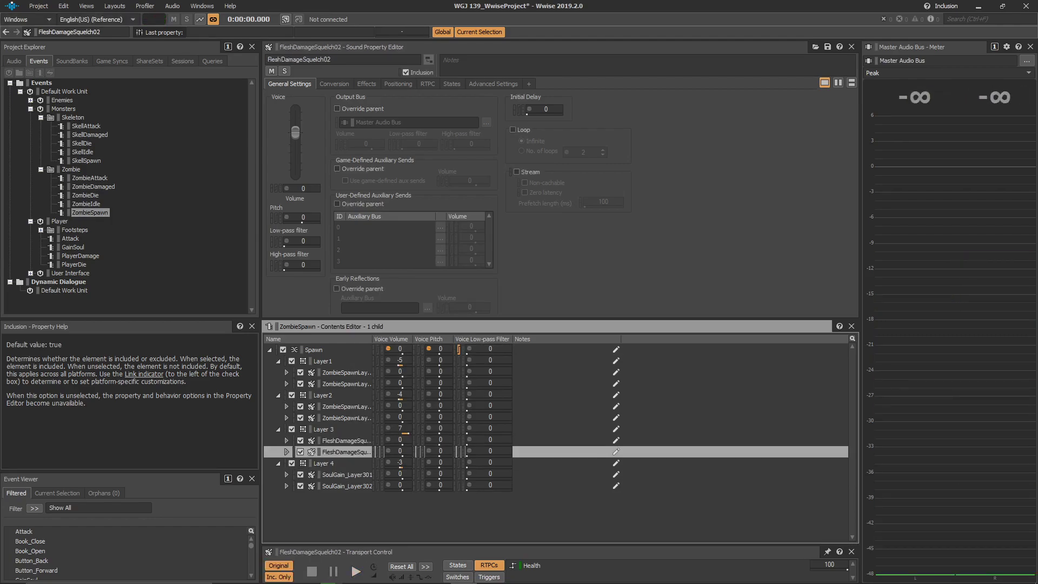
{"action": "left_click", "coordinate": [340, 440]}
{"action": "key", "text": "space"}
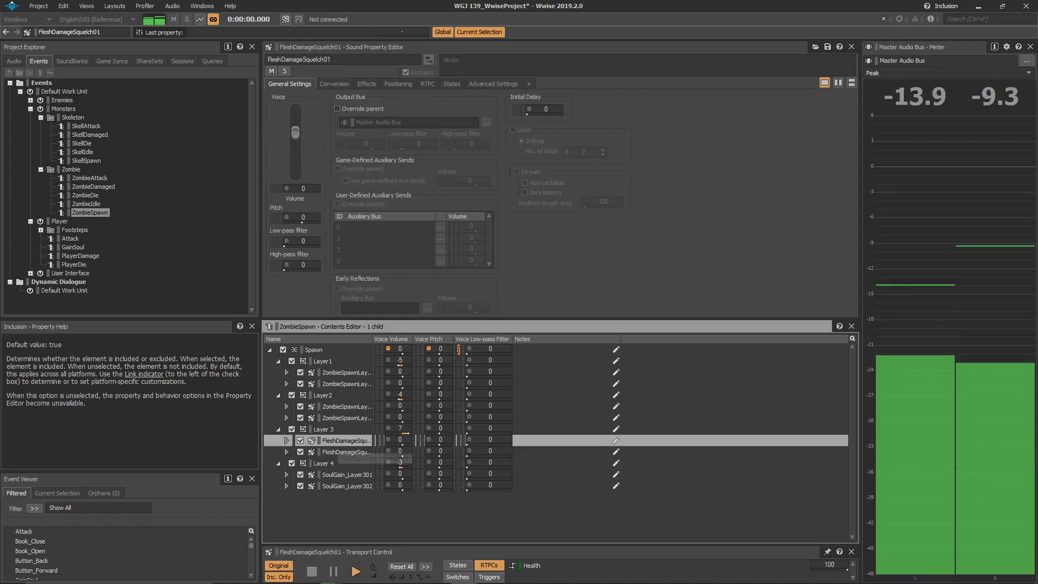
- Audition the SoulGain_Layer301 and SoulGain_Layer302 sounds in Layer 4
{"action": "left_click", "coordinate": [346, 474]}
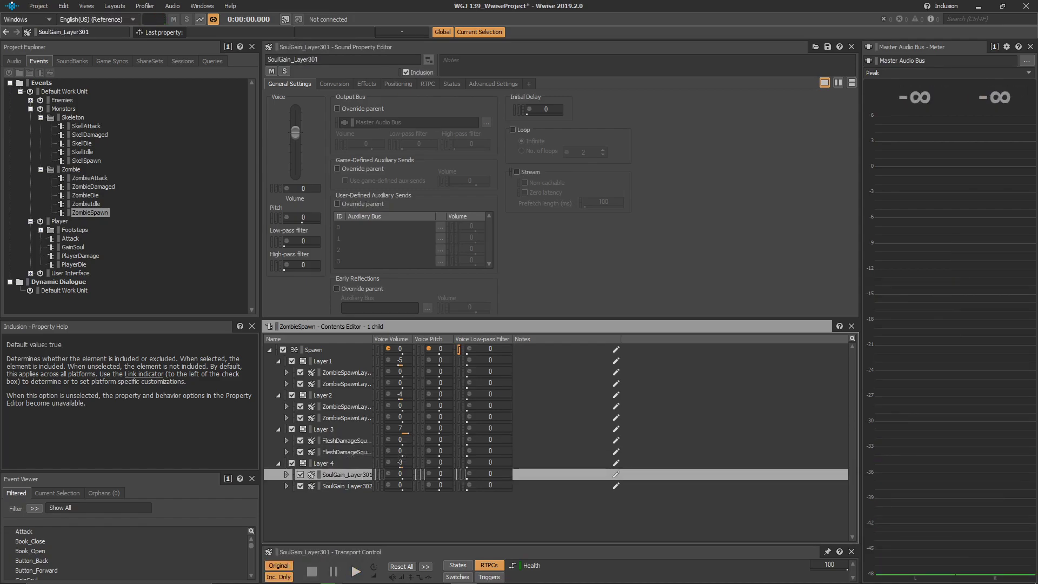
{"action": "key", "text": "space"}
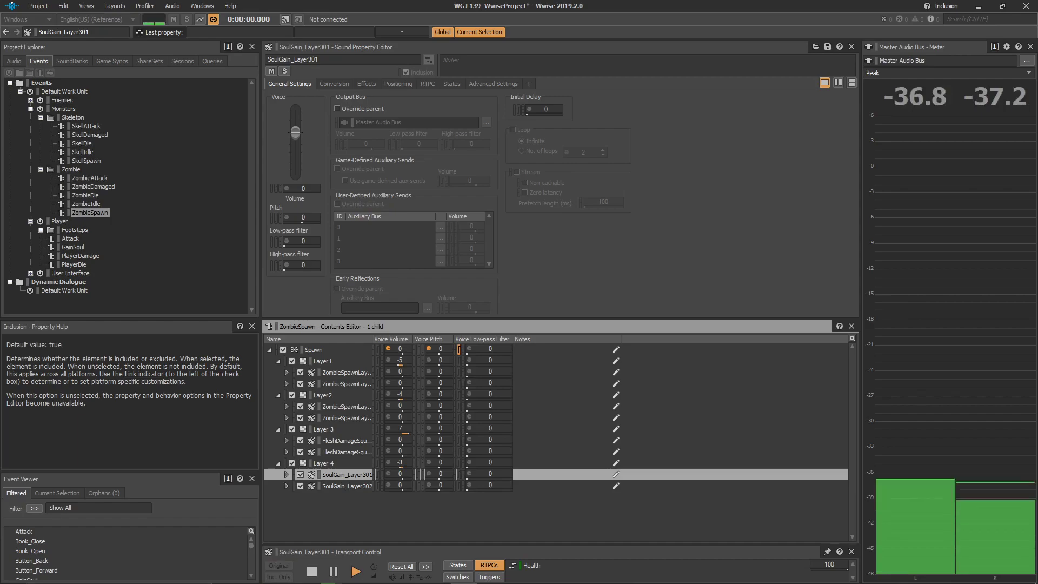
{"action": "left_click", "coordinate": [346, 486]}
{"action": "key", "text": "space"}
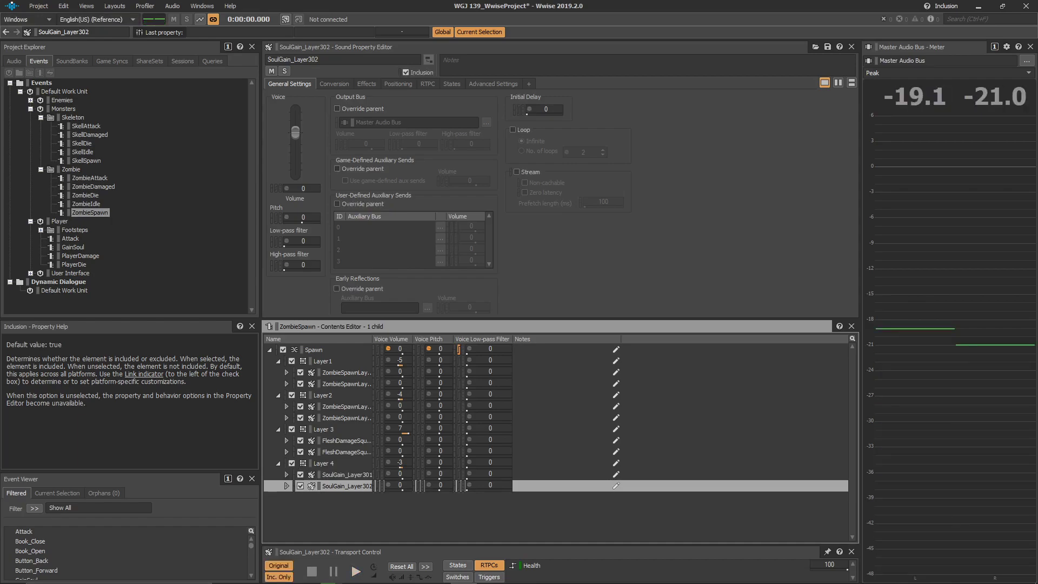
- Play the complete ZombieSpawn event several times to hear all its layers combined
{"action": "left_click", "coordinate": [90, 212]}
{"action": "key", "text": "space"}
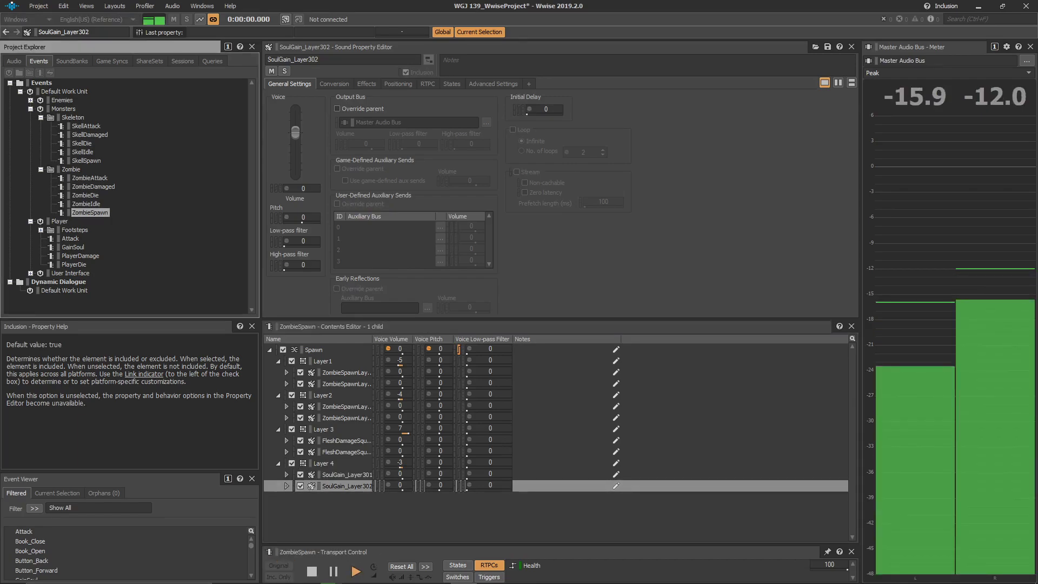
{"action": "left_click", "coordinate": [89, 212]}
{"action": "double_click", "coordinate": [90, 212]}
{"action": "key", "text": "space"}
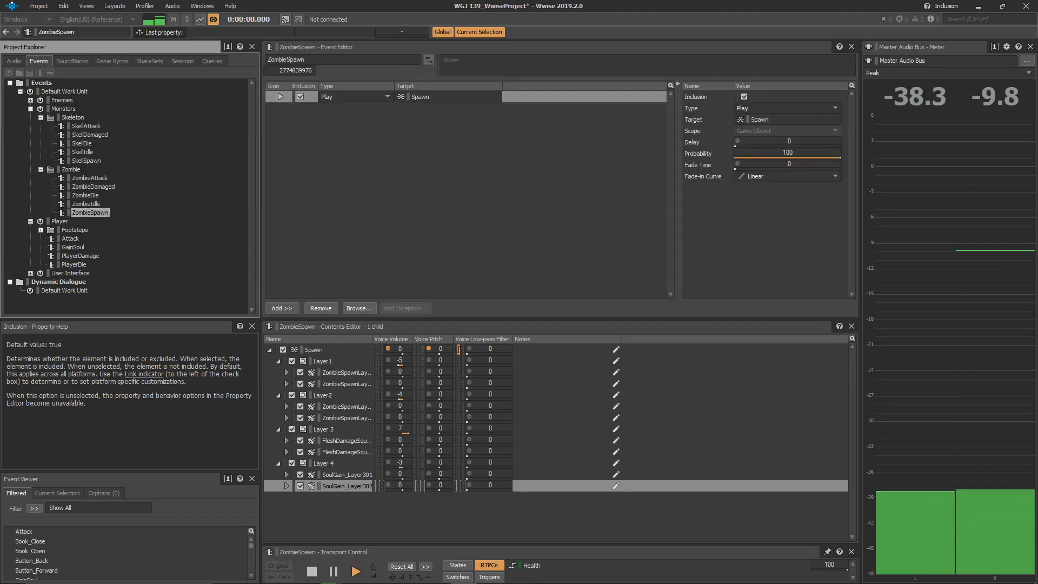
- Audition the remaining zombie events: ZombieIdle, ZombieAttack, ZombieDamaged and ZombieDie
{"action": "double_click", "coordinate": [86, 204]}
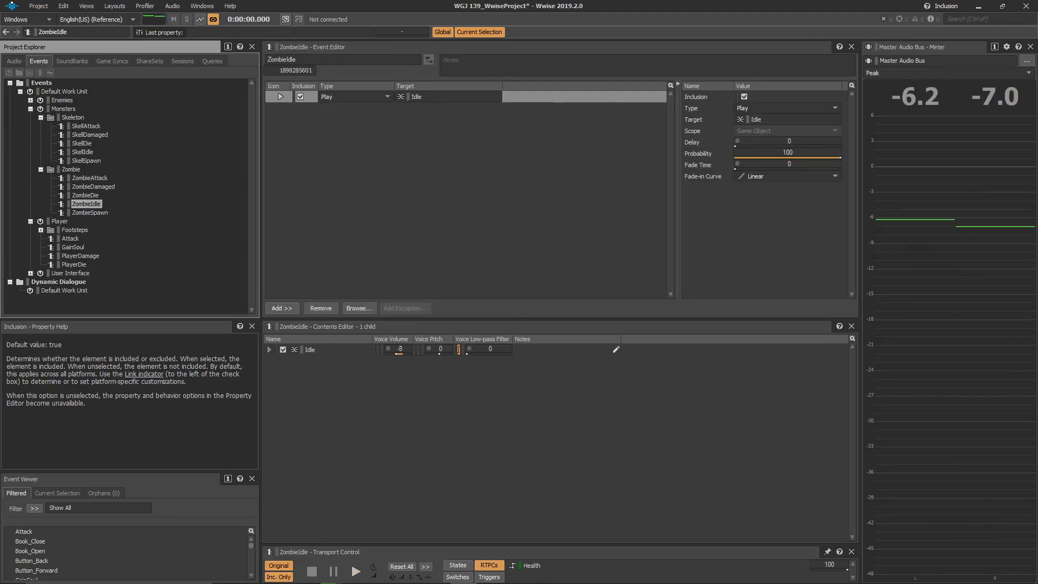
{"action": "left_click", "coordinate": [90, 178]}
{"action": "key", "text": "space"}
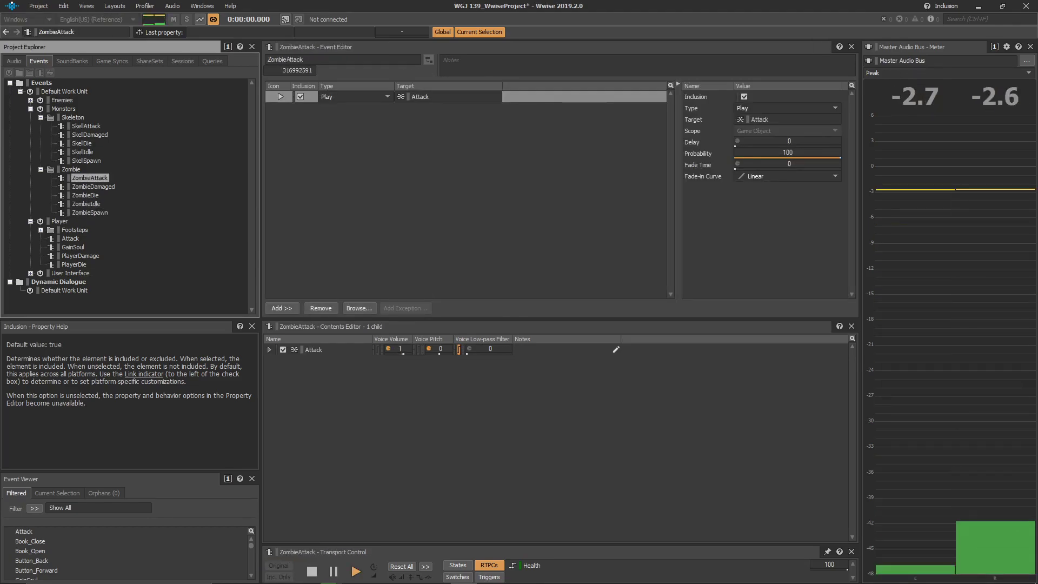
{"action": "left_click", "coordinate": [93, 186]}
{"action": "key", "text": "space"}
{"action": "left_click", "coordinate": [85, 195]}
{"action": "key", "text": "space"}
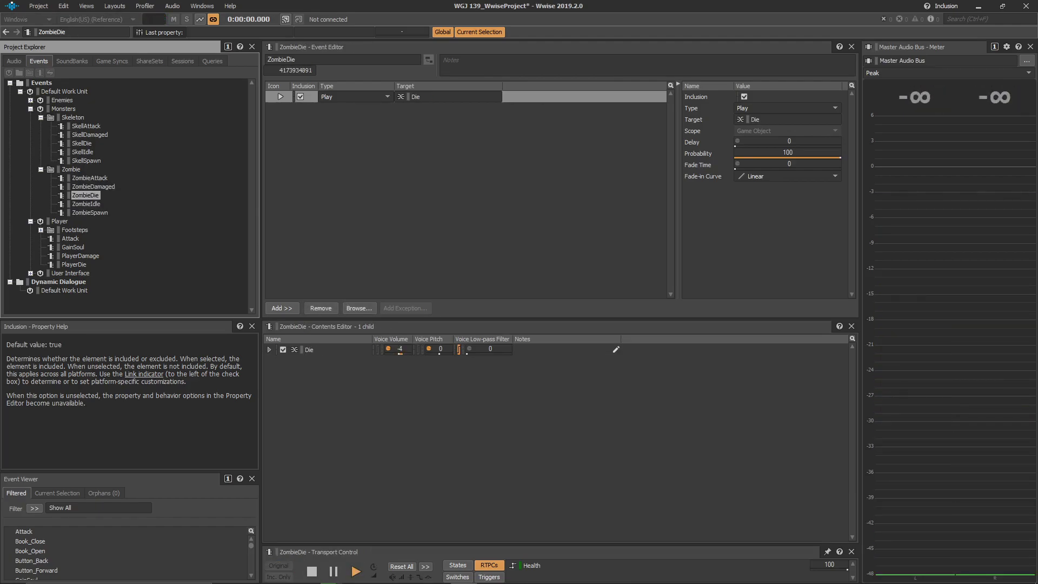
{"action": "key", "text": "space"}
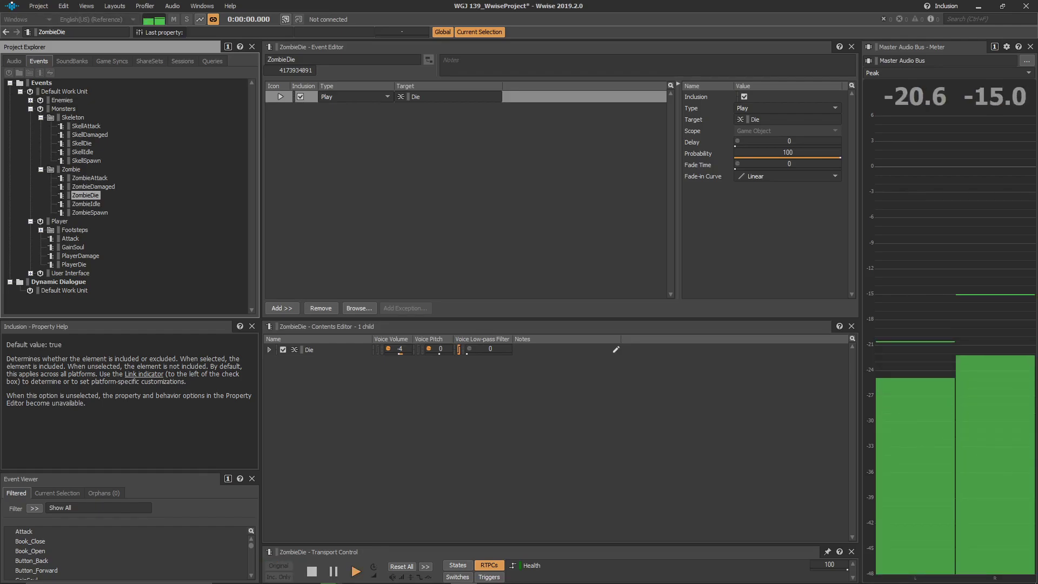
- Audition the SkellSpawn, SkellDie and SkellIdle events in the Skeleton folder
{"action": "left_click", "coordinate": [82, 151]}
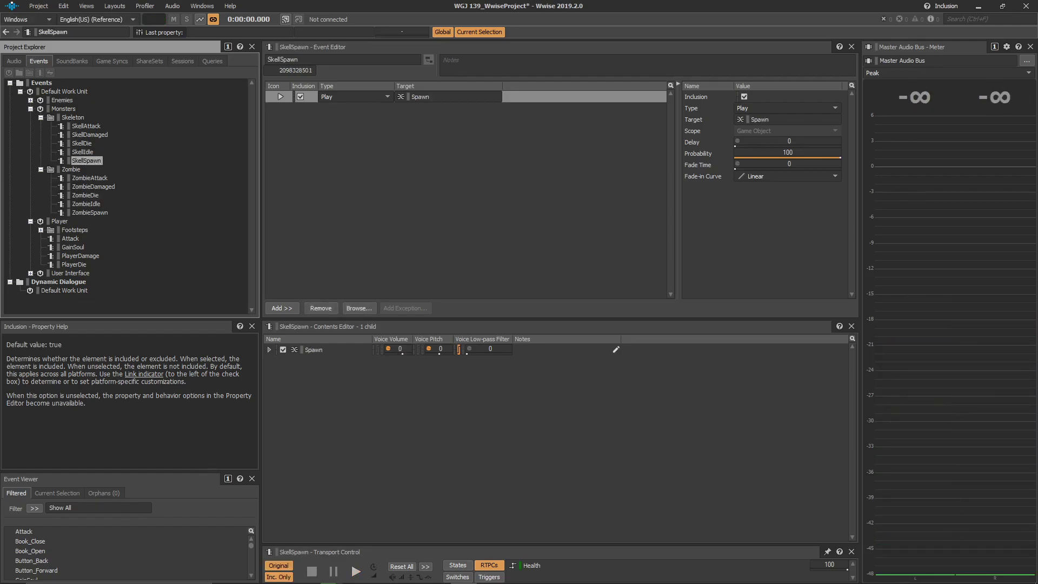
{"action": "key", "text": "space"}
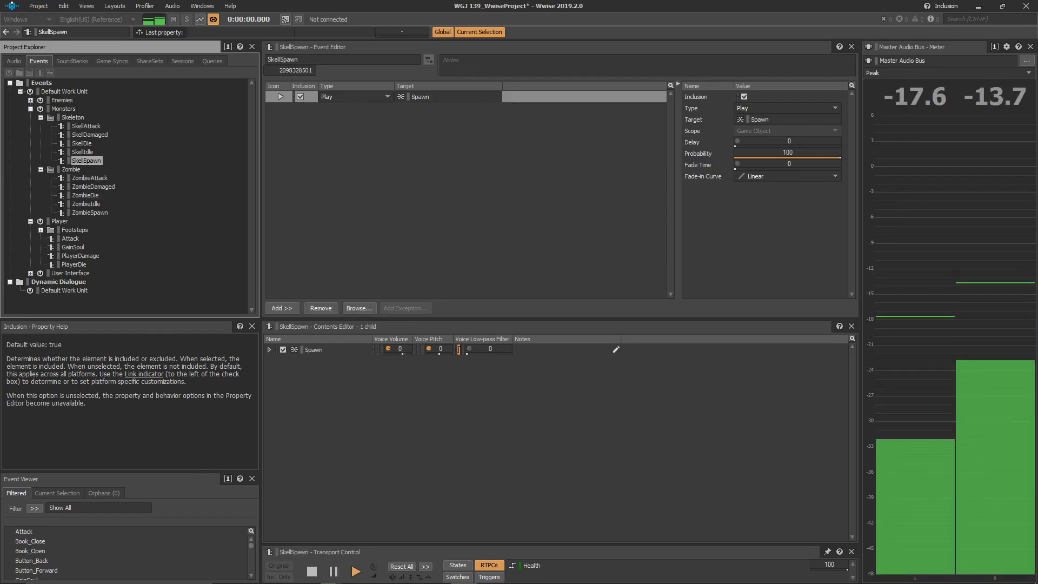
{"action": "left_click", "coordinate": [81, 143]}
{"action": "key", "text": "space"}
{"action": "left_click", "coordinate": [83, 152]}
{"action": "key", "text": "space"}
- Audition the skeleton's SkellDamaged and SkellAttack events
{"action": "left_click", "coordinate": [89, 135]}
{"action": "key", "text": "space"}
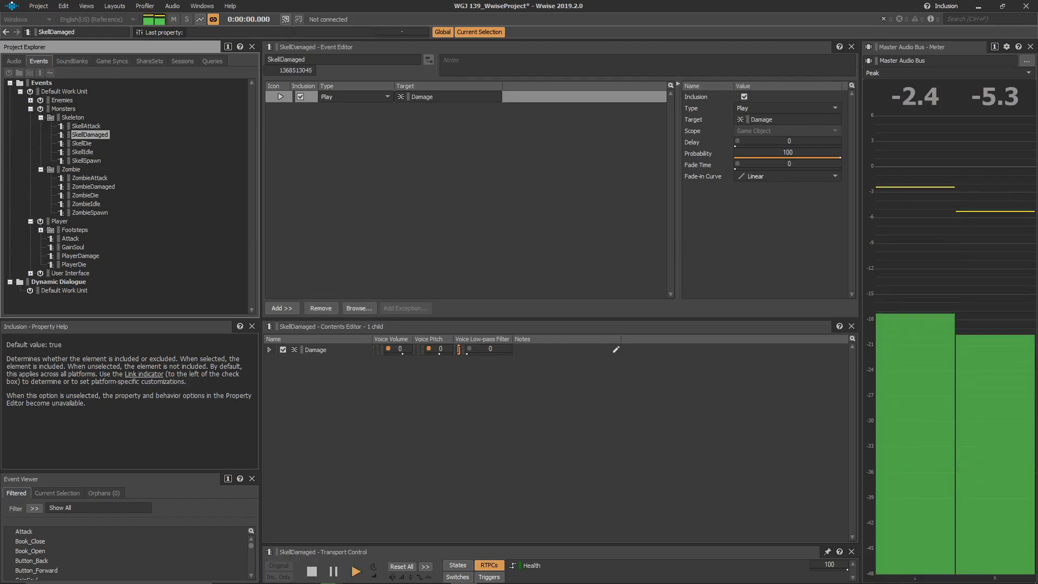
{"action": "left_click", "coordinate": [86, 126]}
{"action": "key", "text": "space"}
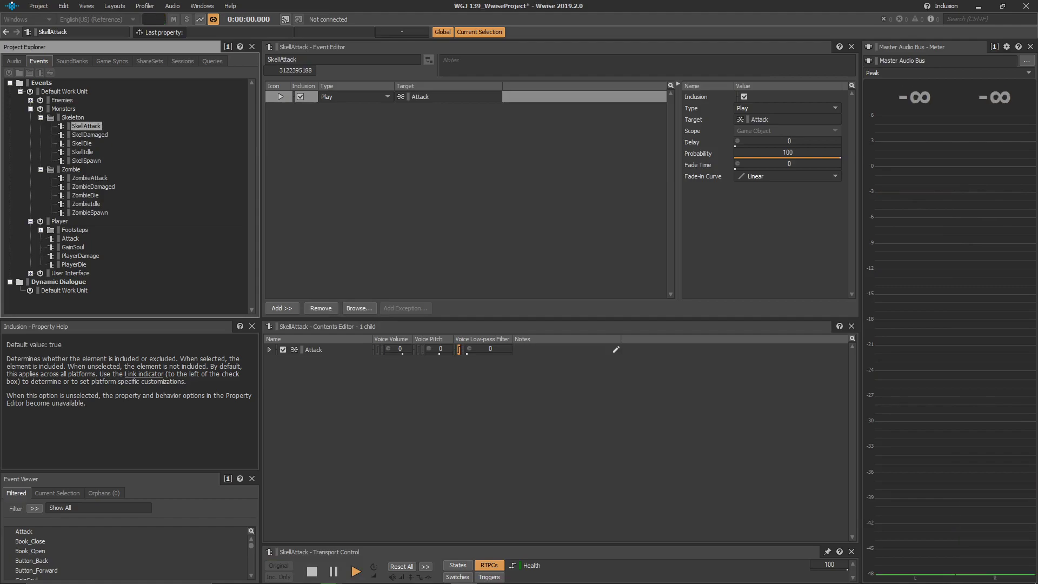
- Play the SkellAttack event, then expand its Attack container and audition Layer2 and both Skeleton_DamageLayer sounds
{"action": "key", "text": "space"}
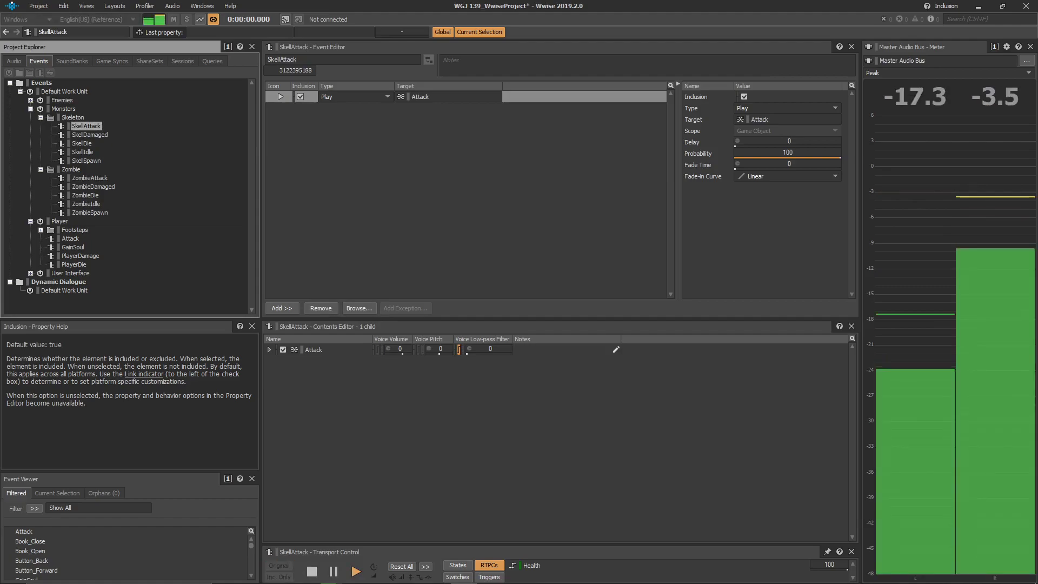
{"action": "left_click", "coordinate": [269, 349]}
{"action": "left_click", "coordinate": [278, 361]}
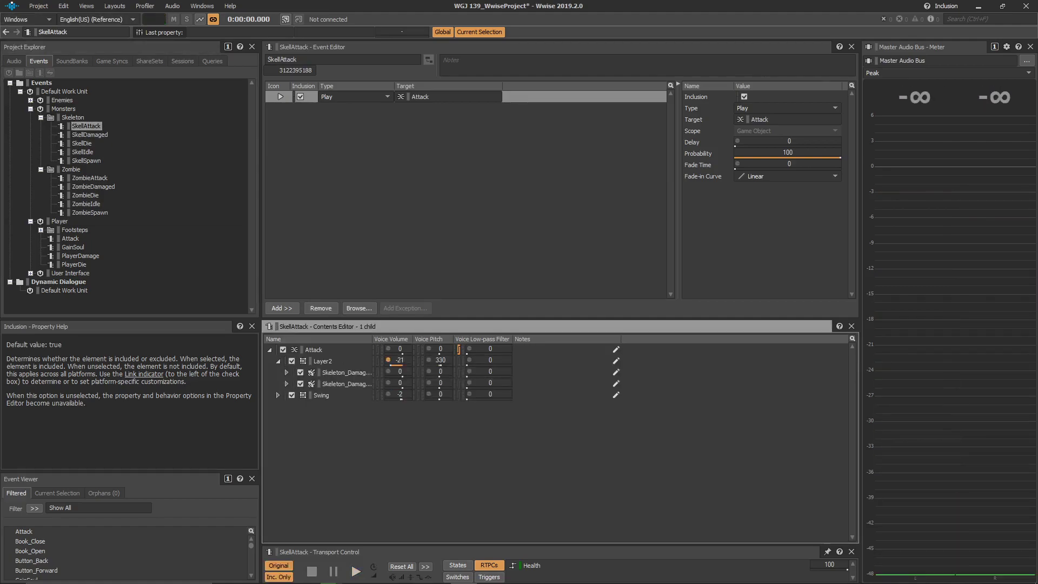
{"action": "left_click", "coordinate": [322, 361]}
{"action": "key", "text": "space"}
{"action": "left_click", "coordinate": [346, 373]}
{"action": "key", "text": "space"}
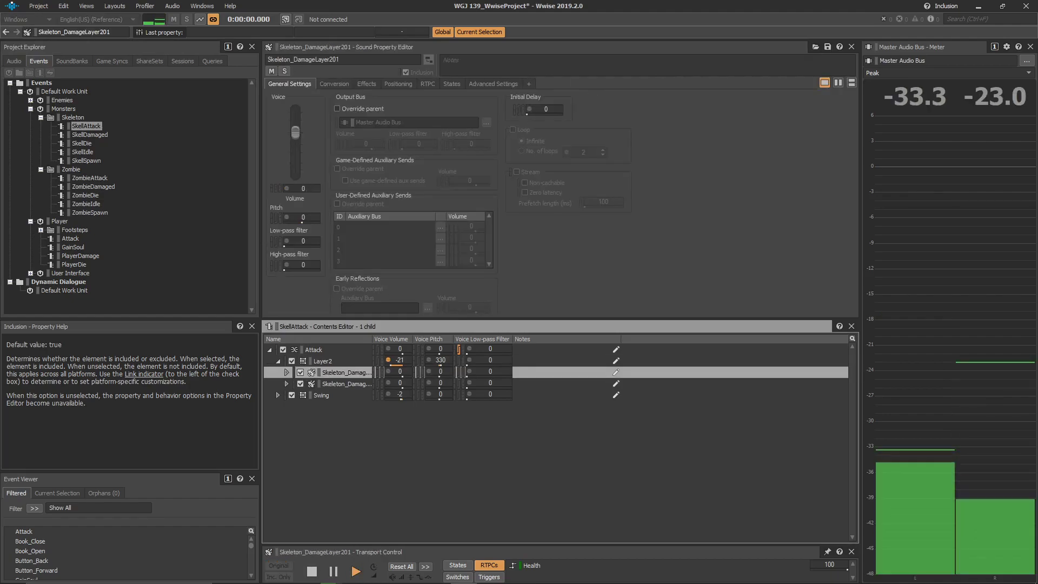
{"action": "left_click", "coordinate": [346, 384]}
{"action": "key", "text": "space"}
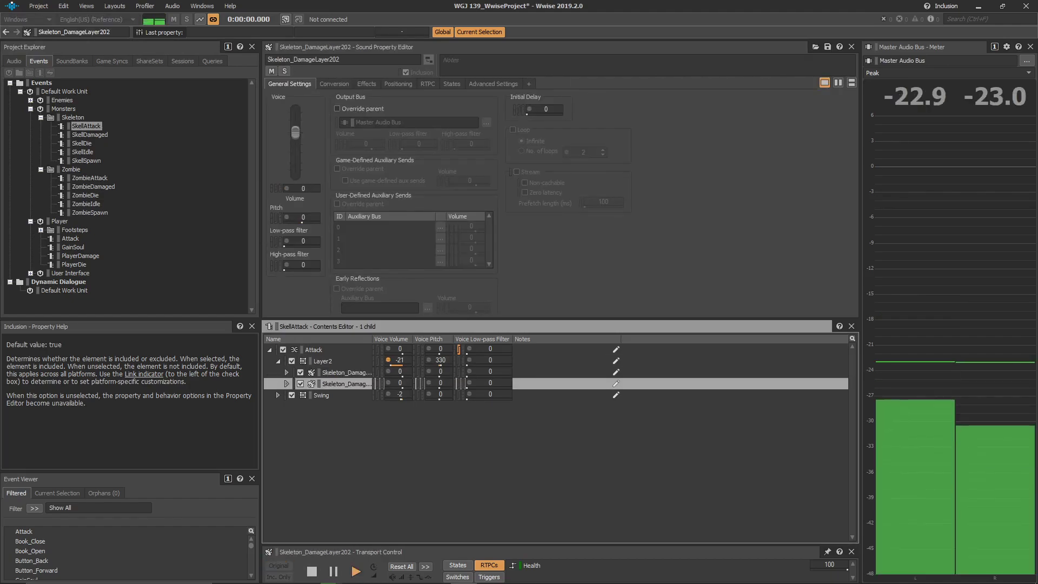
{"action": "left_click", "coordinate": [340, 373]}
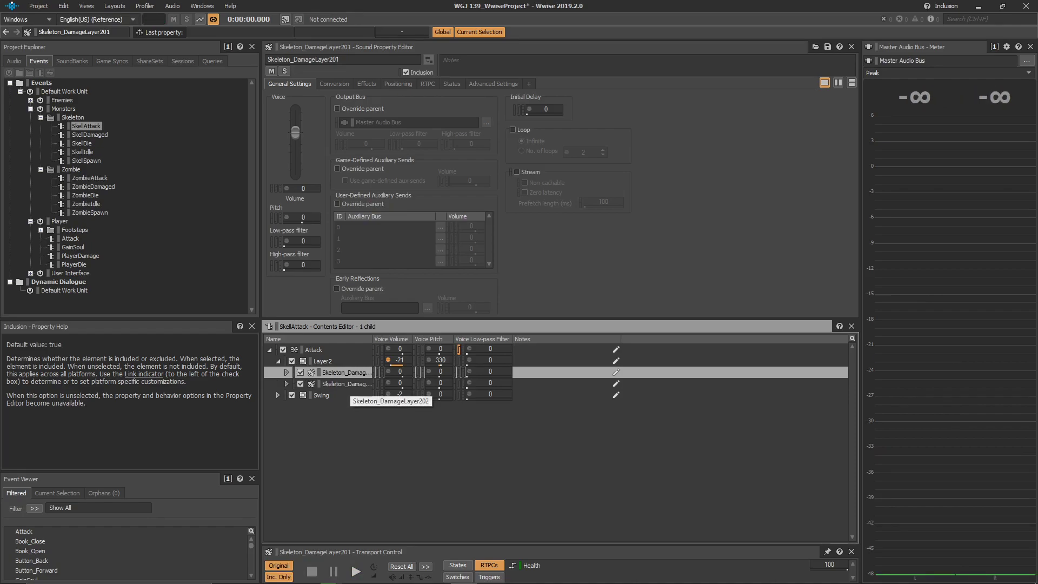
- Audition the Swing container of the skeleton's attack, then replay the complete SkellAttack event
{"action": "left_click", "coordinate": [322, 395]}
{"action": "key", "text": "space"}
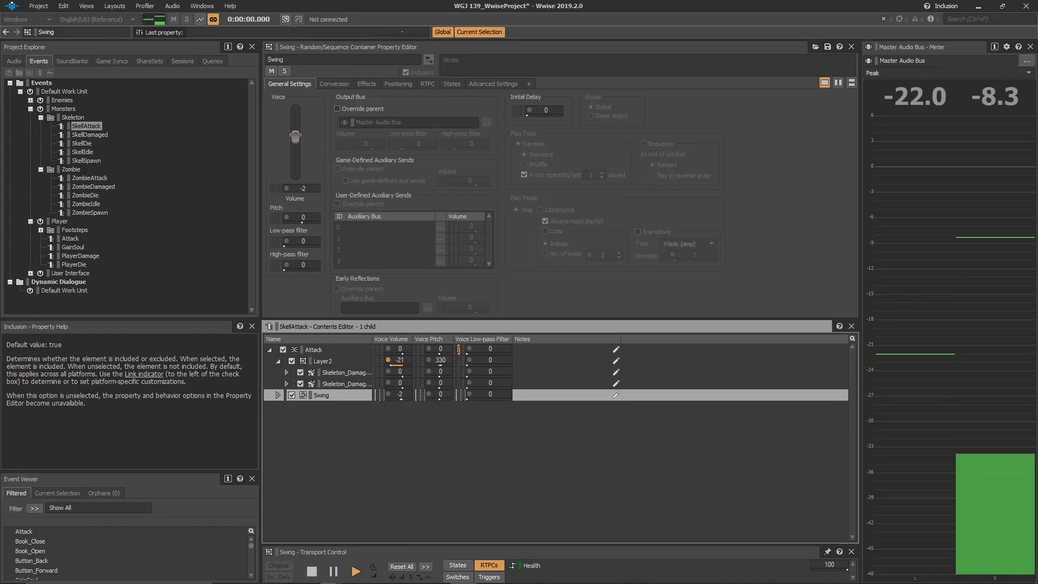
{"action": "key", "text": "space"}
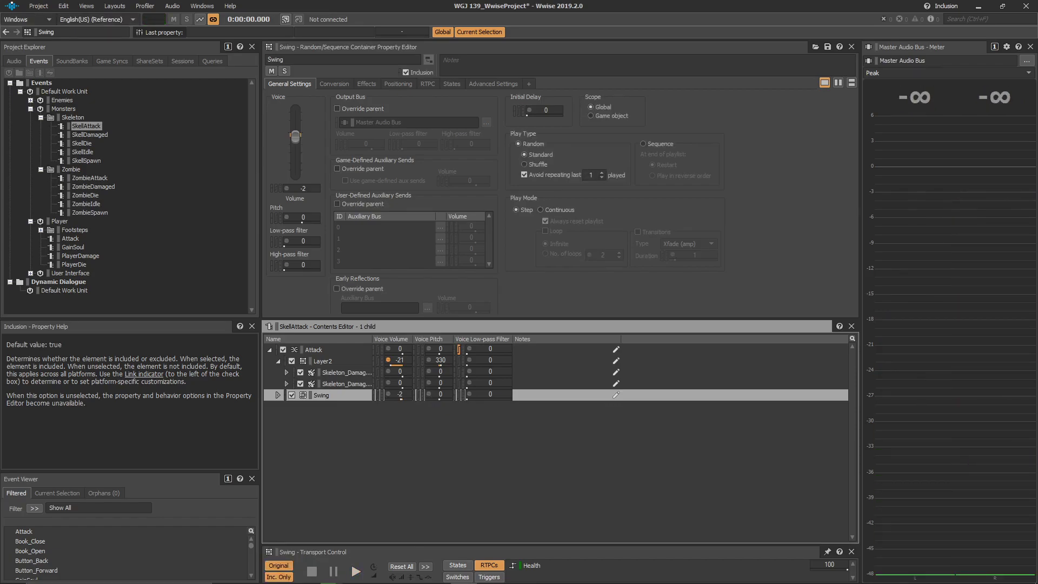
{"action": "left_click", "coordinate": [86, 125]}
{"action": "key", "text": "space"}
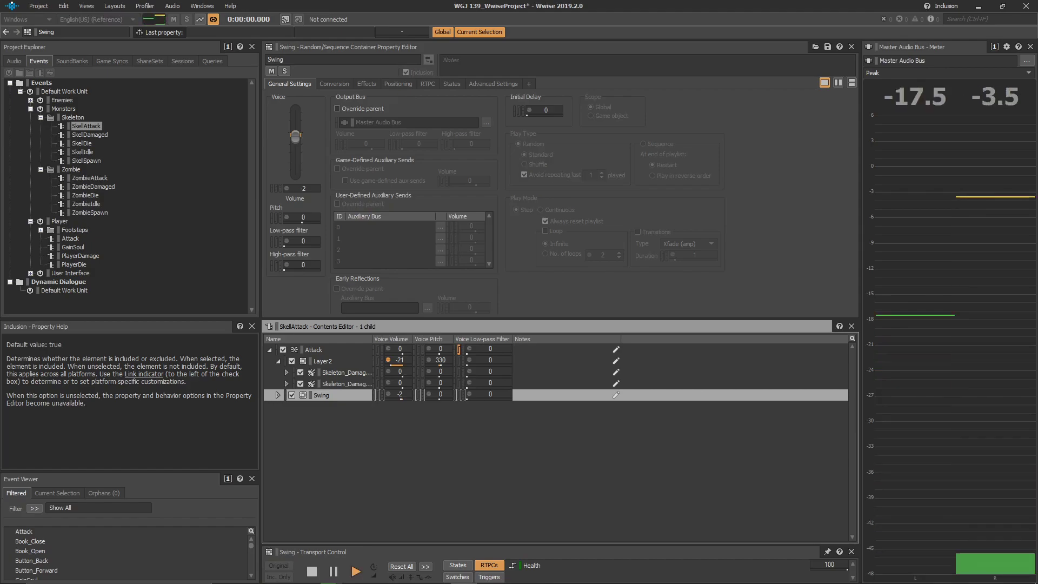
- Audition the GuardAttack and GuardDamaged events in the Enemies work unit and select GuardDie
{"action": "left_click", "coordinate": [31, 100]}
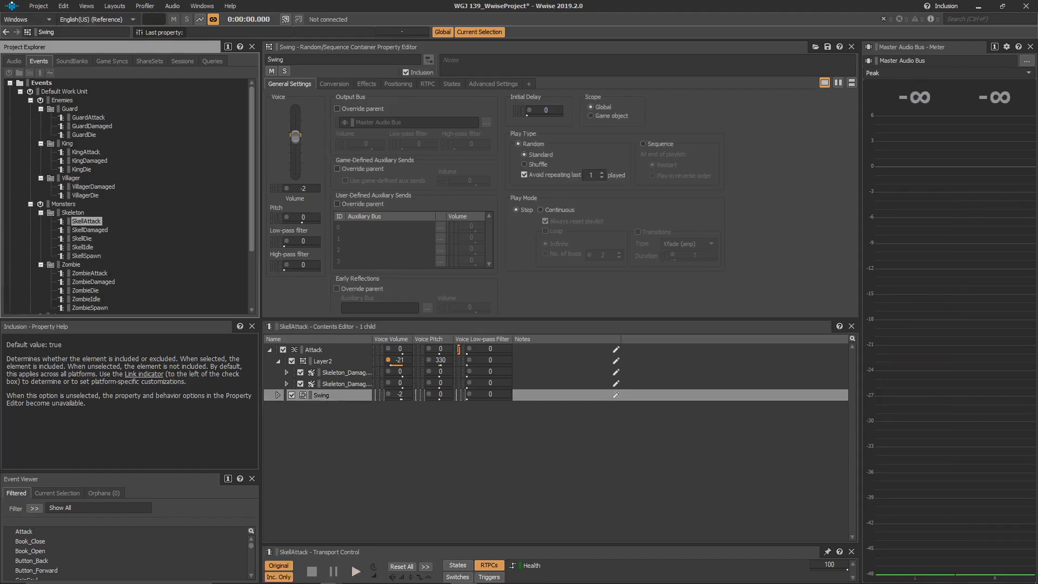
{"action": "left_click", "coordinate": [92, 125]}
{"action": "left_click", "coordinate": [88, 117]}
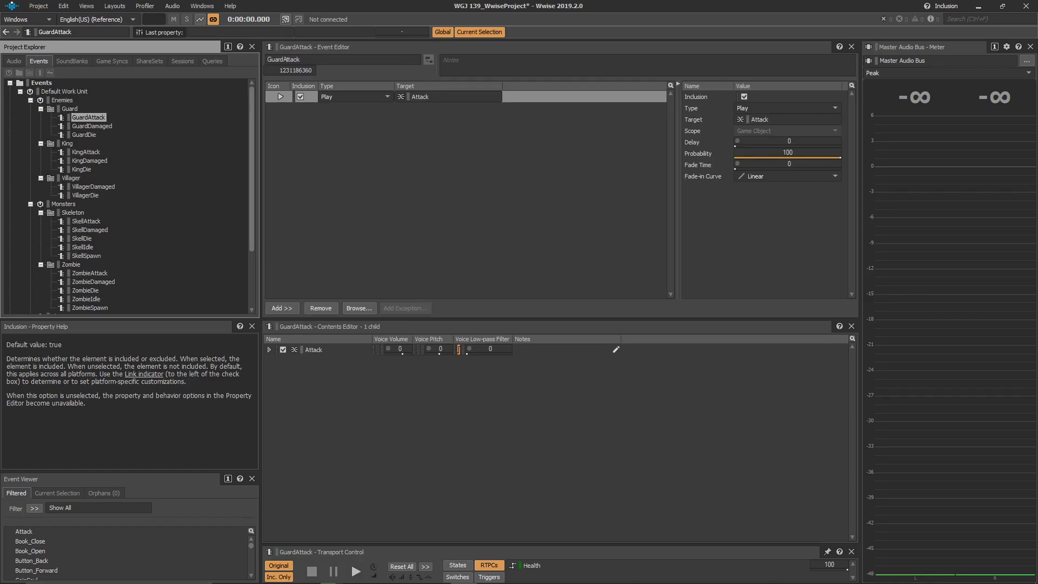
{"action": "key", "text": "space"}
{"action": "key", "text": "Down"}
{"action": "key", "text": "space"}
{"action": "key", "text": "Down"}
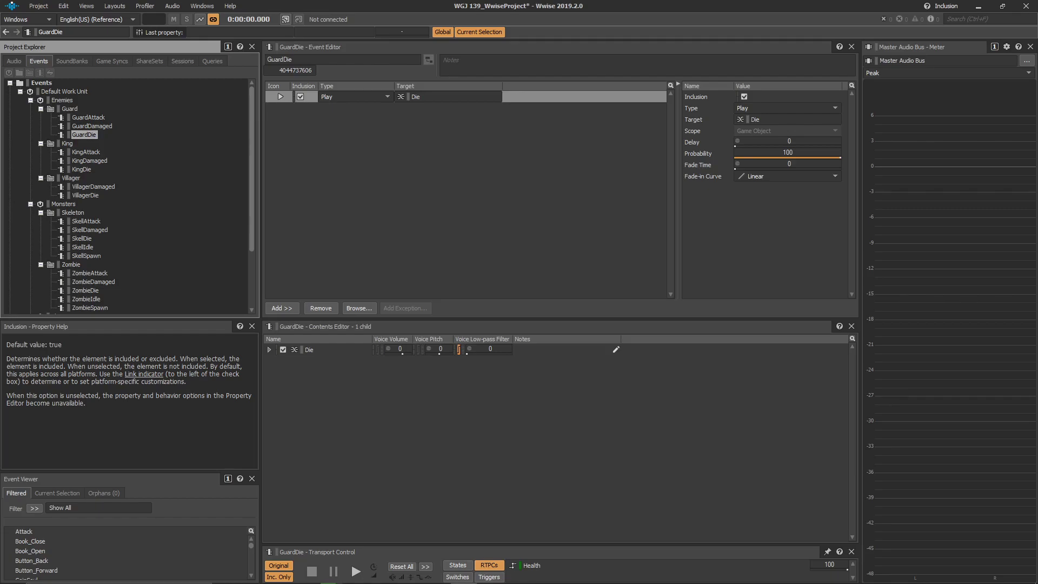
- Audition the KingAttack and KingDamaged events in the King folder
{"action": "left_click", "coordinate": [85, 152]}
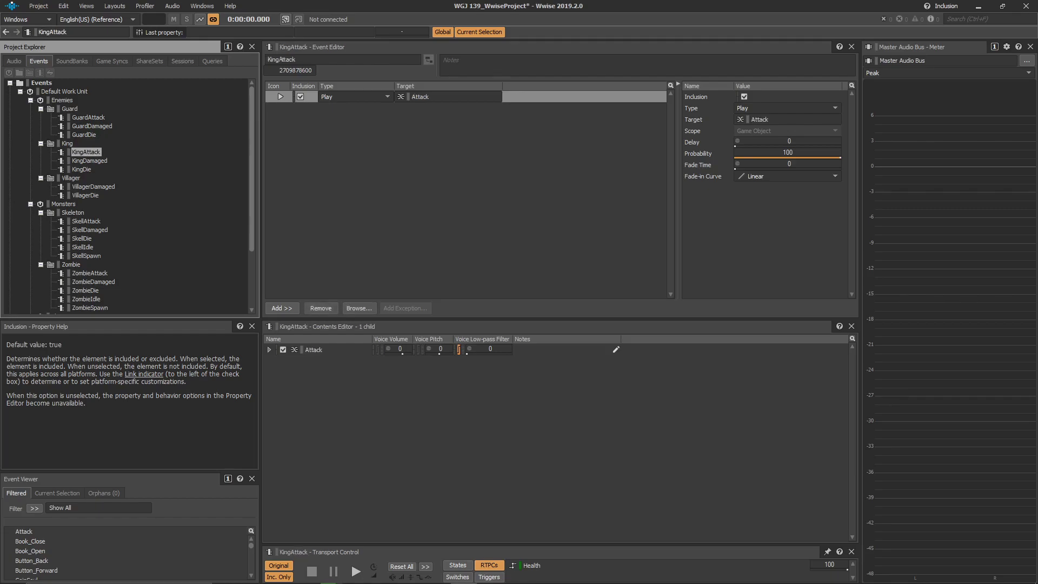
{"action": "key", "text": "space"}
{"action": "key", "text": "space"}
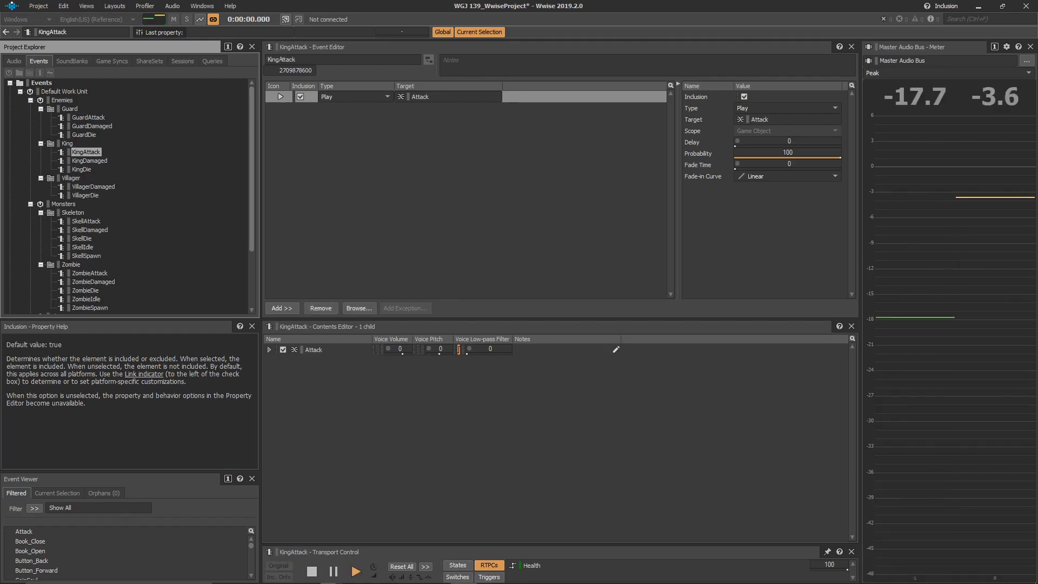
{"action": "key", "text": "Down"}
{"action": "key", "text": "space"}
- Examine the User Interface and Player Made containers, including Footsteps, in the Actor-Mixer Hierarchy and view the Ingame Music folder
{"action": "left_click", "coordinate": [14, 61]}
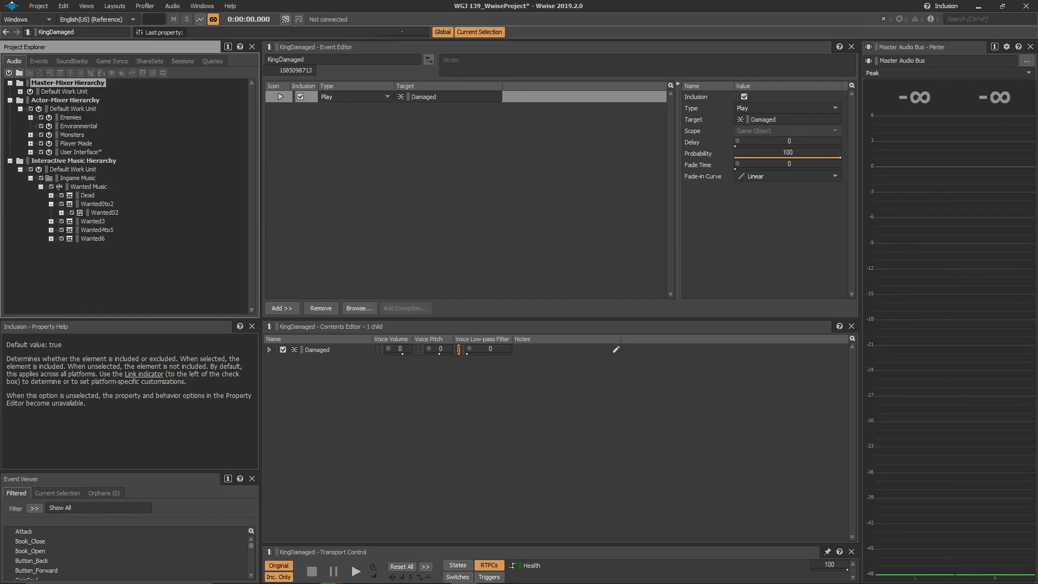
{"action": "left_click", "coordinate": [27, 153]}
{"action": "left_click", "coordinate": [31, 152]}
{"action": "left_click", "coordinate": [31, 152]}
{"action": "left_click", "coordinate": [31, 152]}
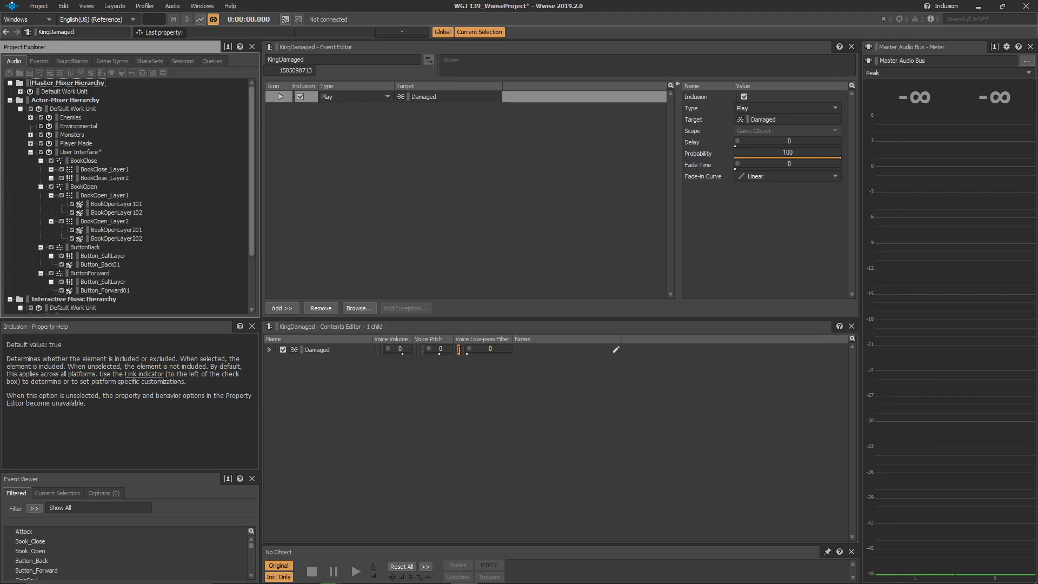
{"action": "left_click", "coordinate": [31, 152]}
{"action": "left_click", "coordinate": [31, 143]}
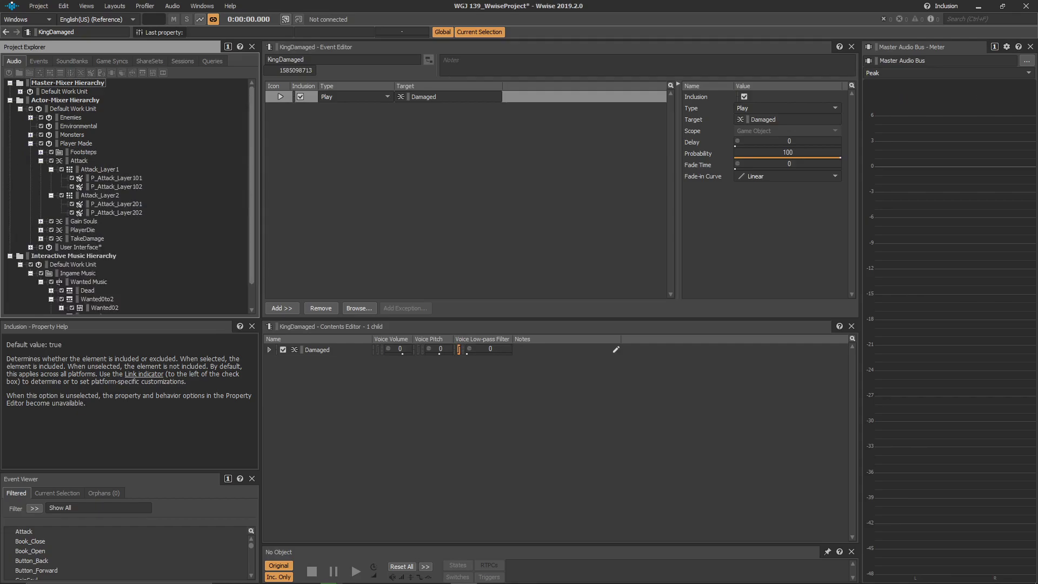
{"action": "left_click", "coordinate": [41, 152]}
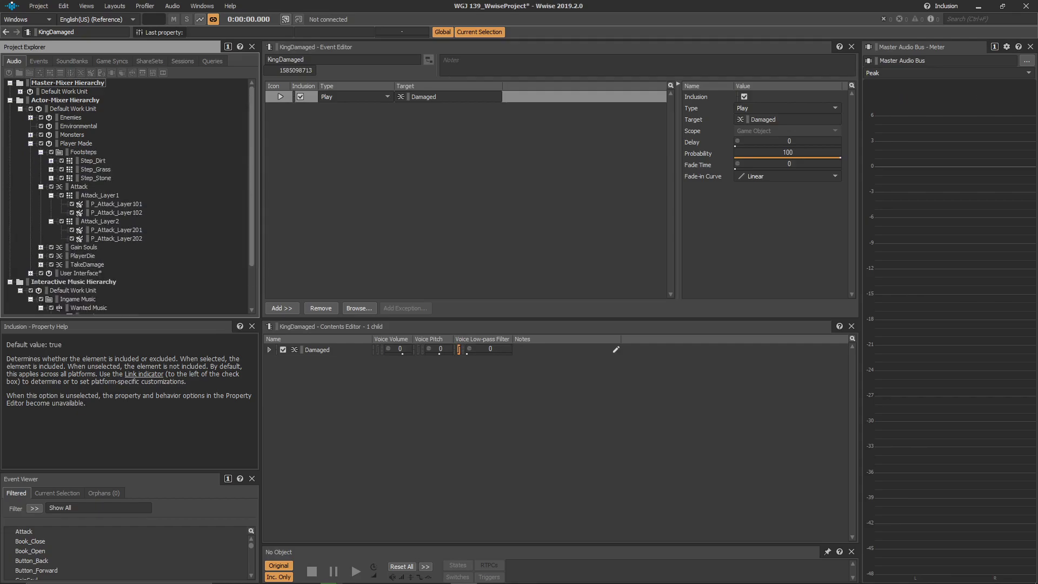
{"action": "left_click", "coordinate": [31, 144]}
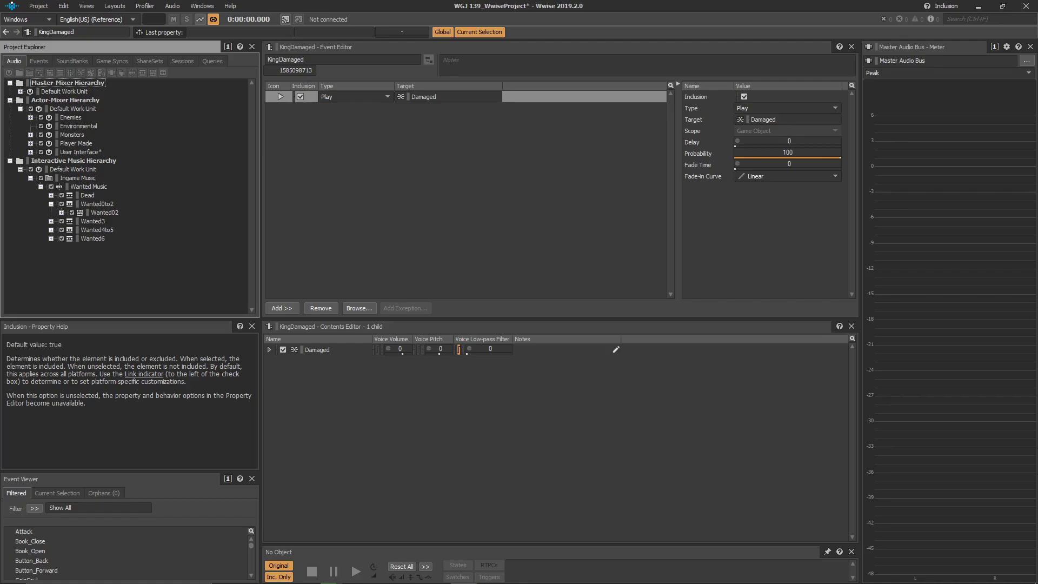
{"action": "left_click", "coordinate": [78, 178]}
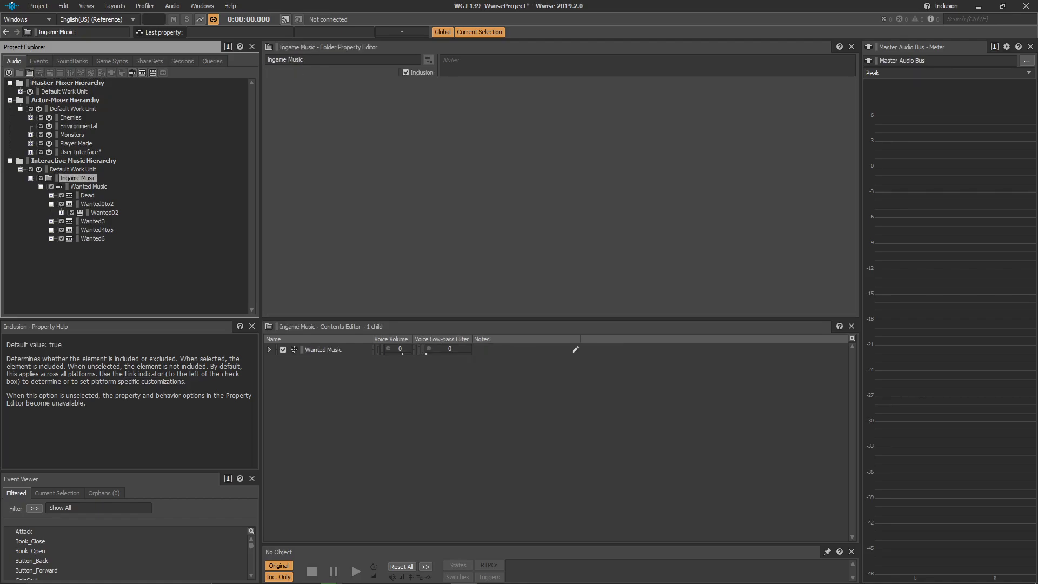
{"action": "key", "text": "F2"}
{"action": "left_click", "coordinate": [152, 270]}
- Review the game syncs: the PlayerStatus state group, the Wanted_0to2 state, and the Allies and Health game parameters
{"action": "left_click", "coordinate": [72, 61]}
{"action": "left_click", "coordinate": [112, 61]}
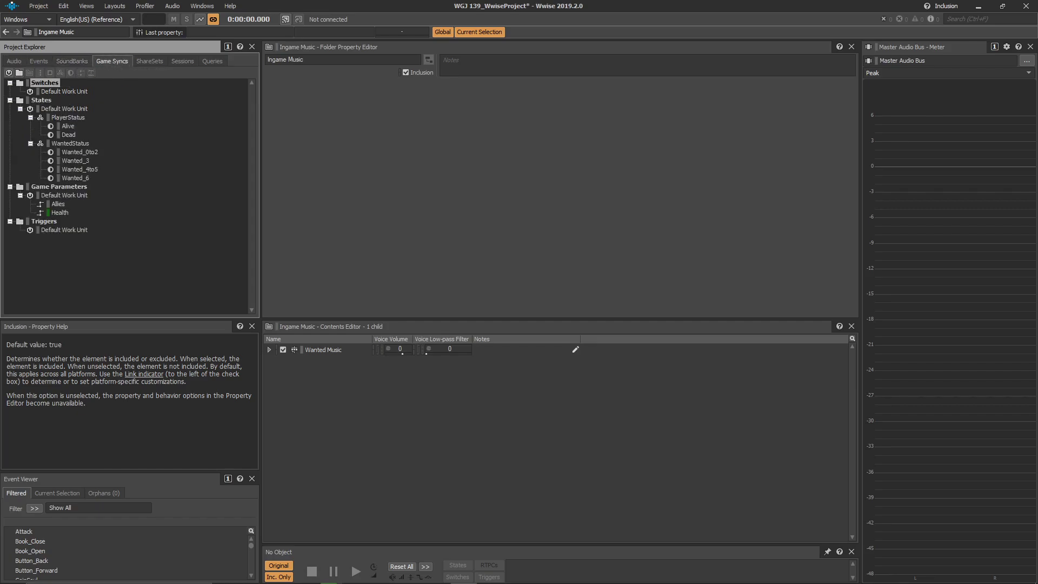
{"action": "left_click", "coordinate": [68, 118]}
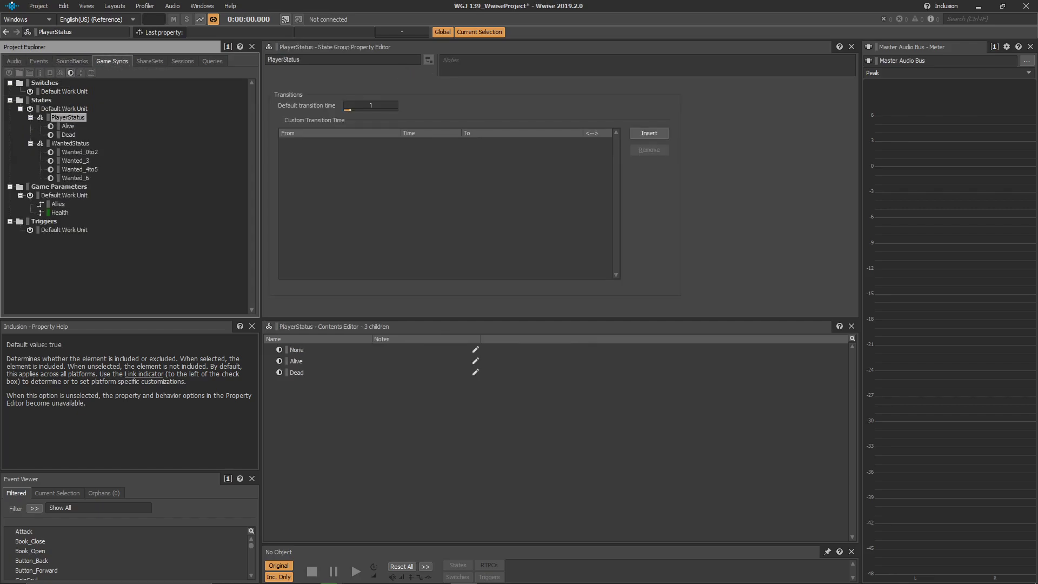
{"action": "left_click", "coordinate": [80, 152]}
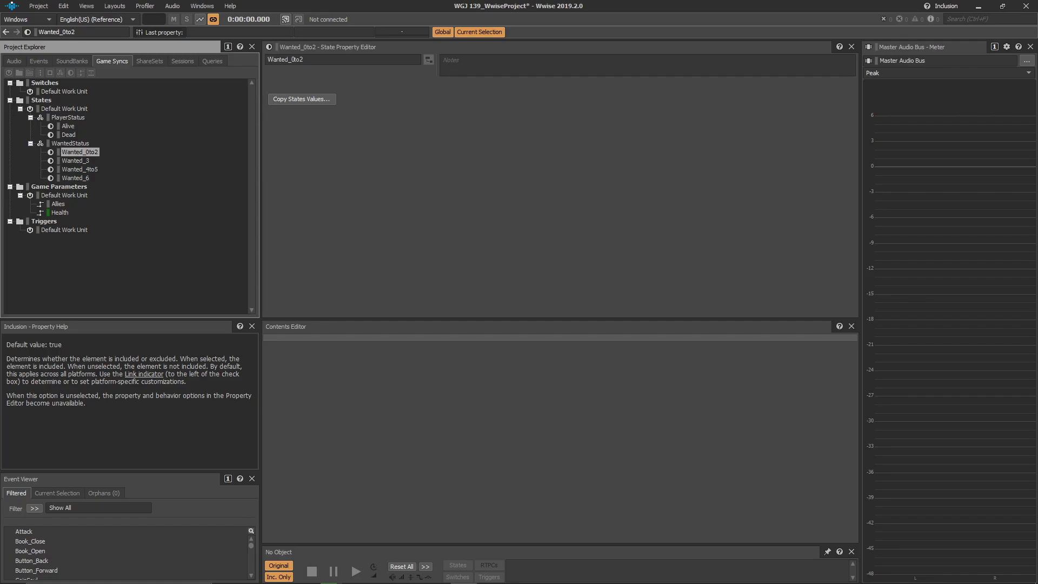
{"action": "left_click", "coordinate": [58, 204]}
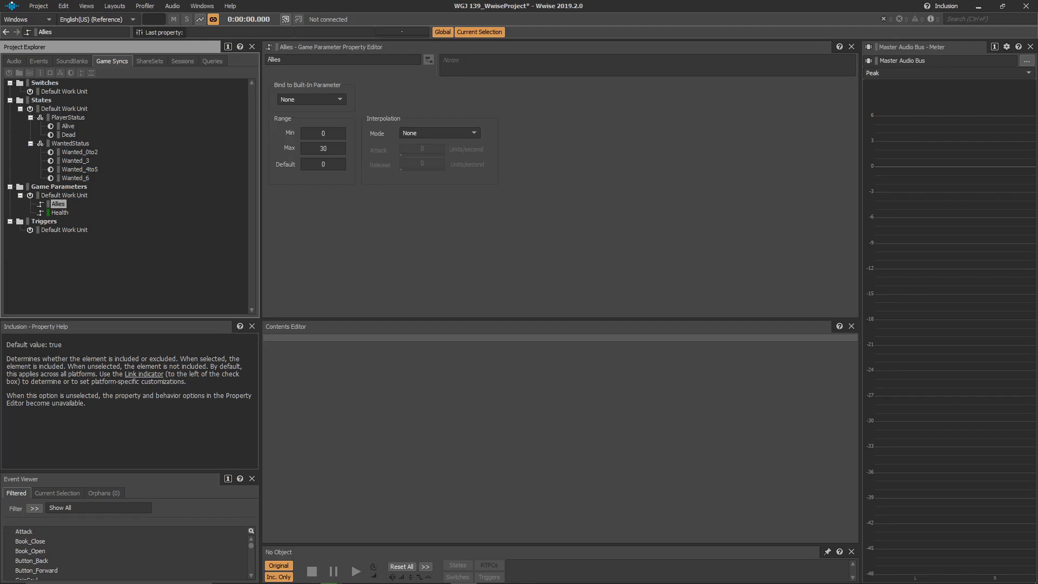
{"action": "left_click", "coordinate": [60, 212]}
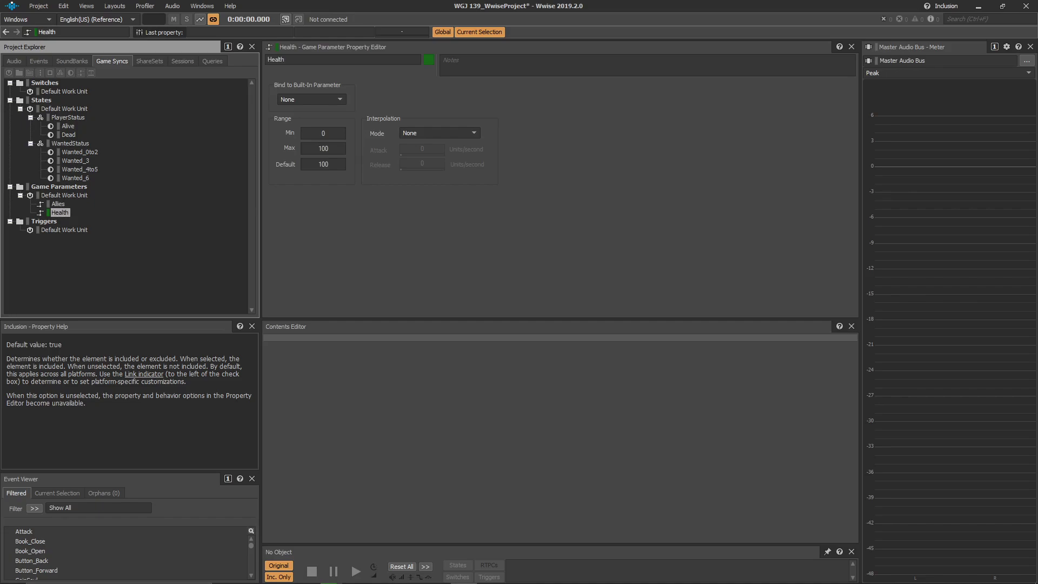
- Open a new Soundcaster session and select Wanted Music in the Interactive Music Hierarchy to load its states
{"action": "left_click", "coordinate": [39, 61]}
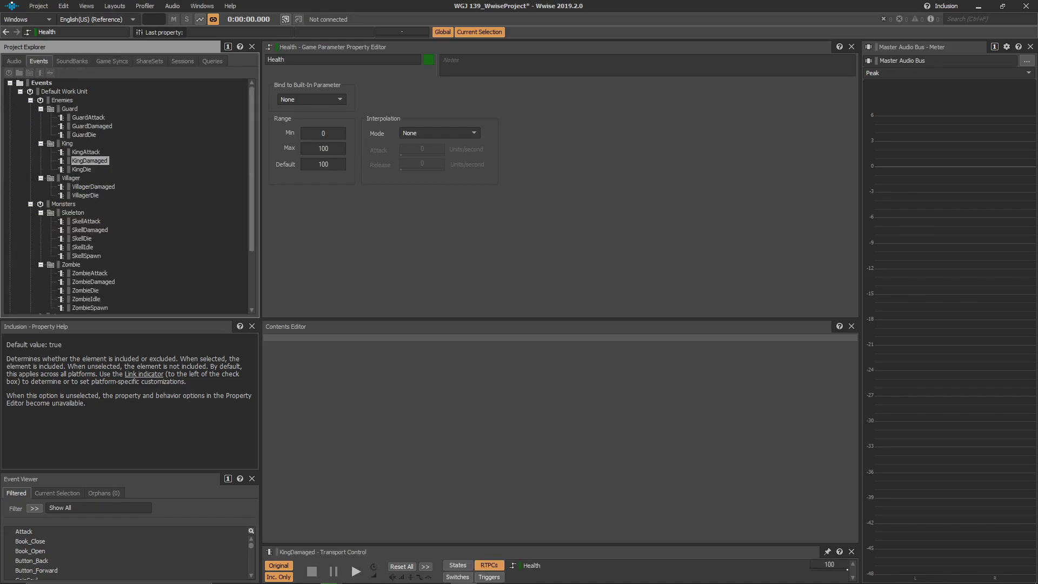
{"action": "left_click", "coordinate": [14, 61]}
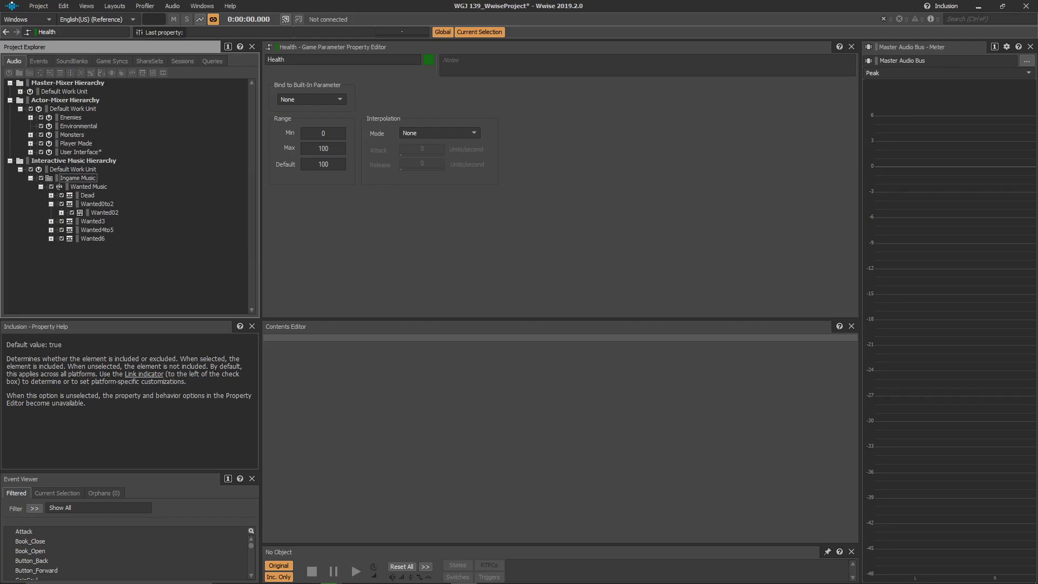
{"action": "left_click", "coordinate": [77, 178]}
{"action": "key", "text": "shift+s"}
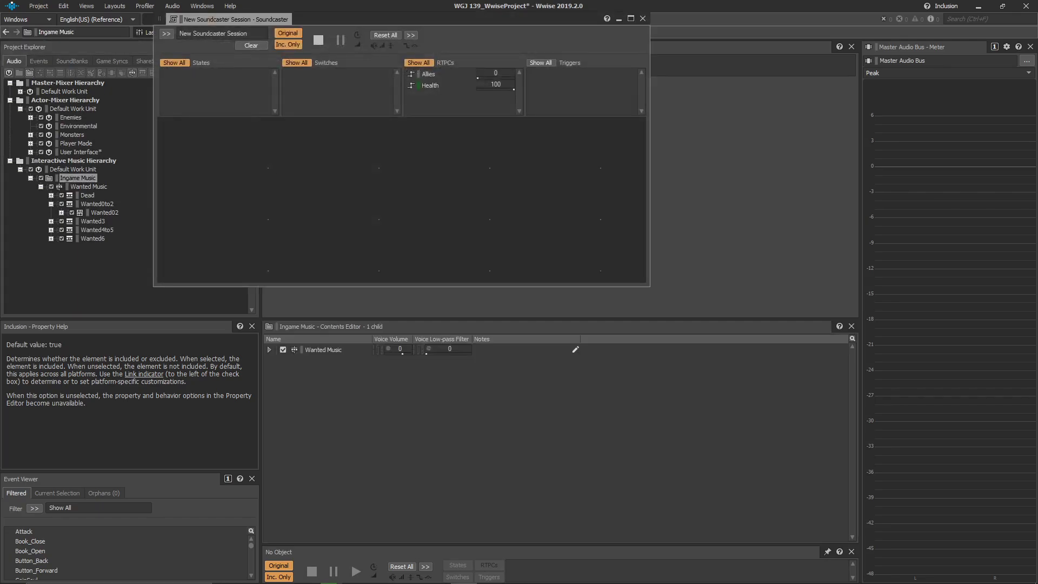
{"action": "left_click", "coordinate": [89, 187]}
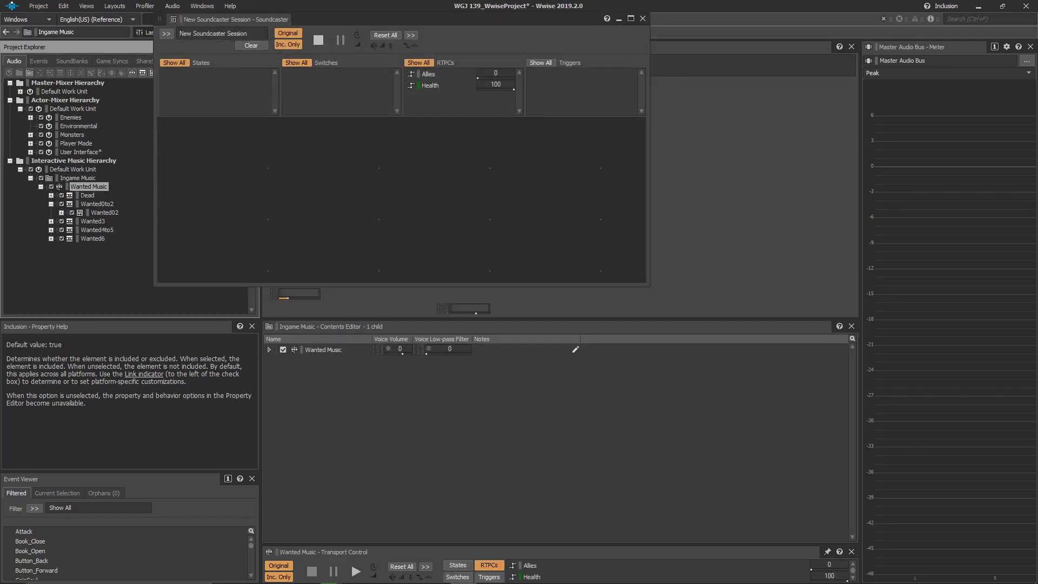
{"action": "left_click_drag", "start_coordinate": [287, 20], "coordinate": [362, 28]}
- Set the PlayerStatus state to Alive and the WantedStatus state to Wanted_0to2 in the Soundcaster session
{"action": "left_click", "coordinate": [319, 82]}
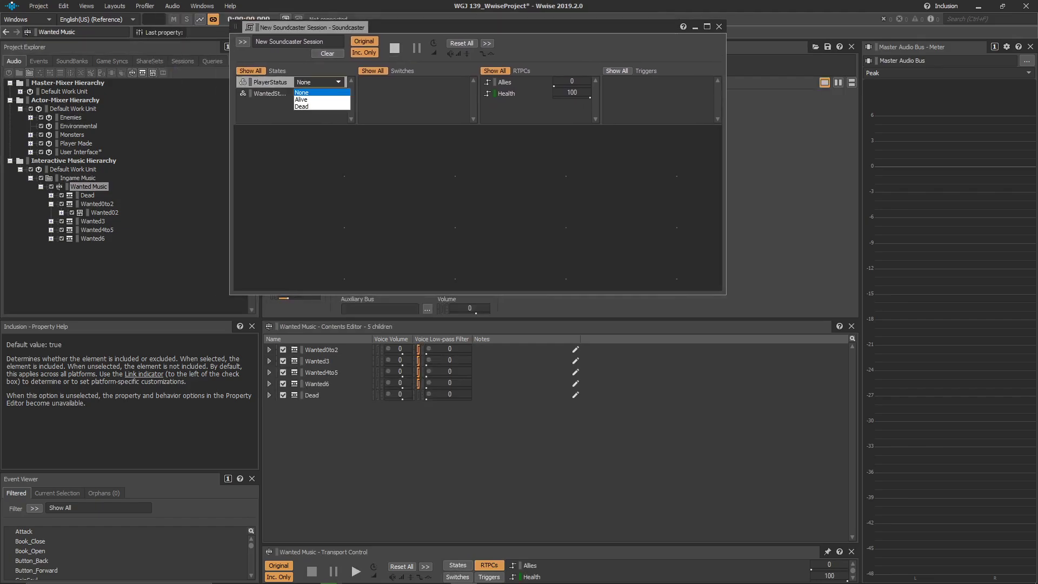
{"action": "left_click", "coordinate": [301, 100]}
{"action": "left_click", "coordinate": [319, 93]}
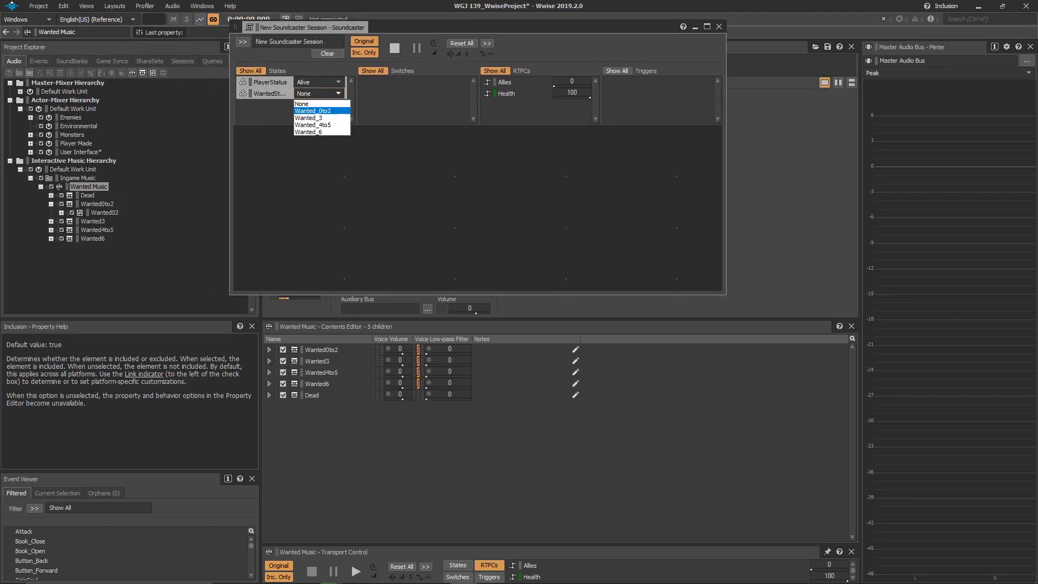
{"action": "left_click", "coordinate": [312, 110]}
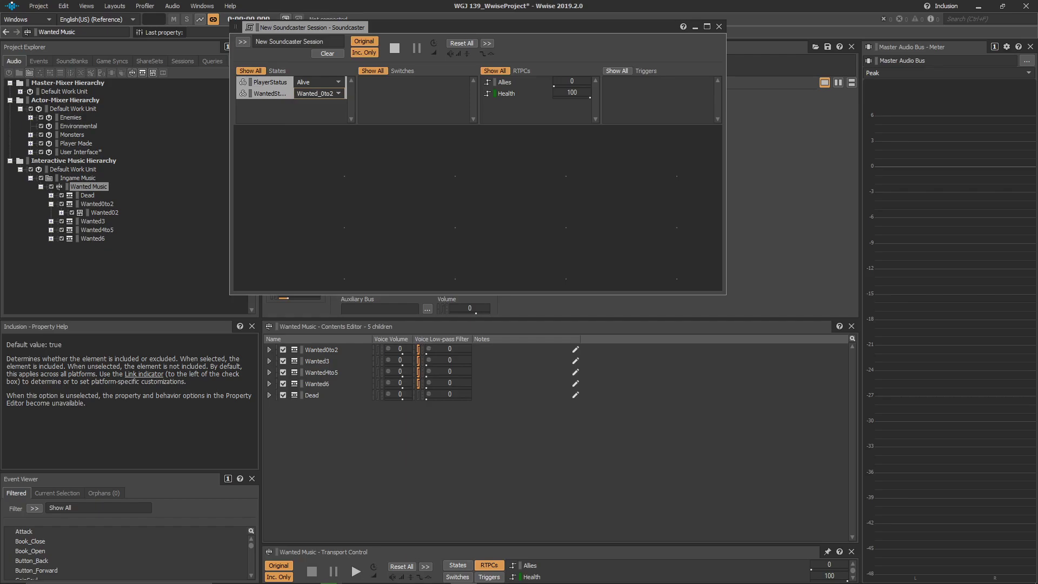
- Set the Allies parameter to 0 with WantedStatus at Wanted_0to2 and start playing Wanted Music
{"action": "left_click_drag", "start_coordinate": [555, 86], "coordinate": [520, 93]}
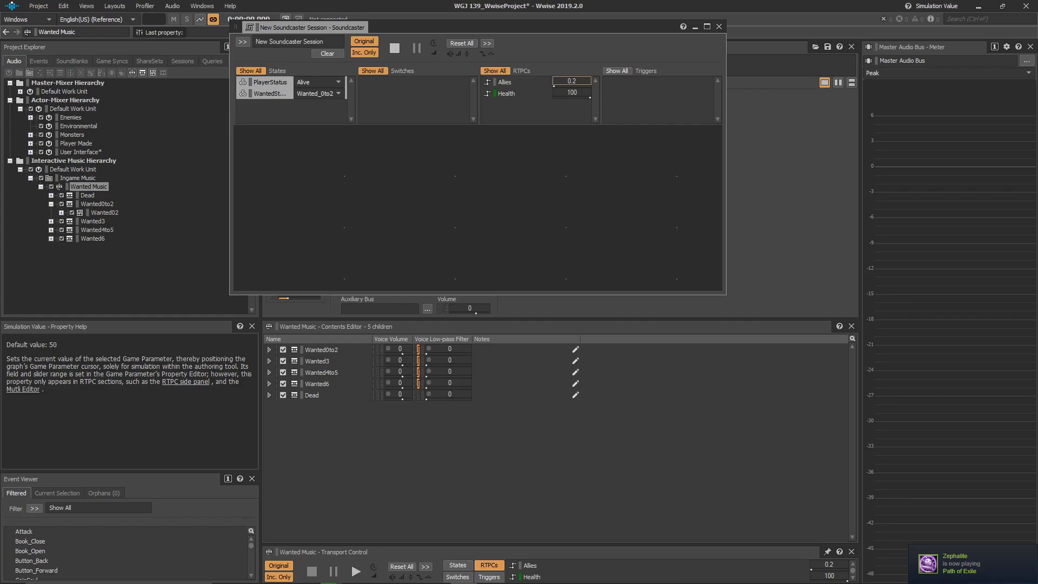
{"action": "left_click", "coordinate": [326, 93]}
{"action": "left_click", "coordinate": [326, 94]}
{"action": "left_click", "coordinate": [325, 94]}
{"action": "left_click", "coordinate": [319, 110]}
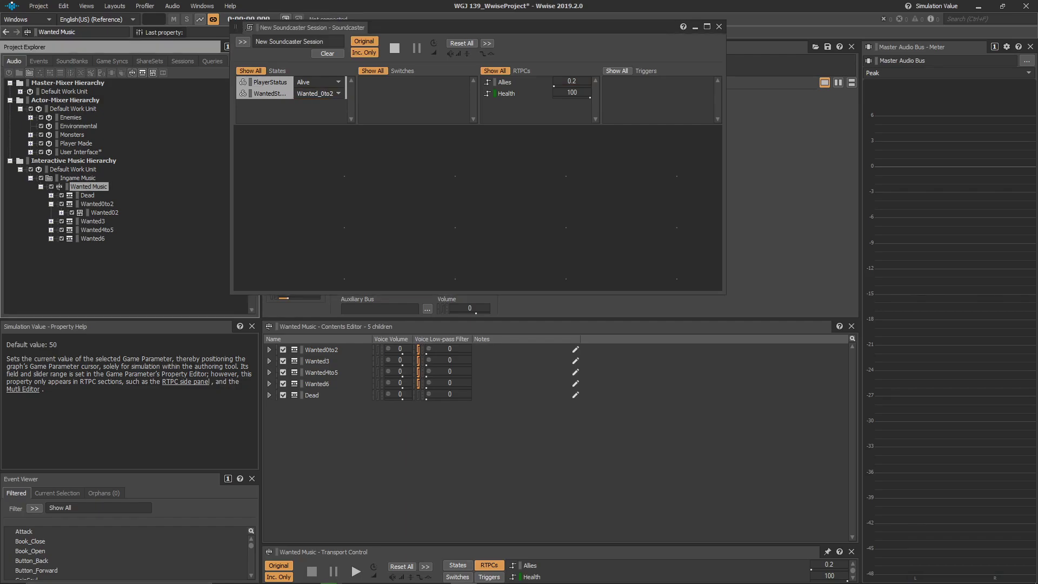
{"action": "left_click_drag", "start_coordinate": [571, 82], "coordinate": [562, 82]}
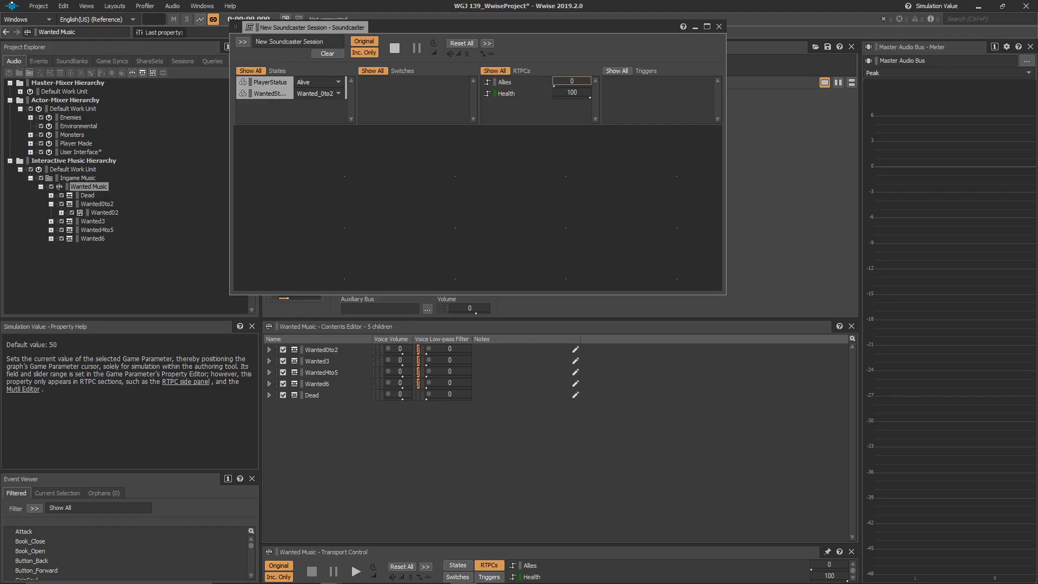
{"action": "key", "text": "space"}
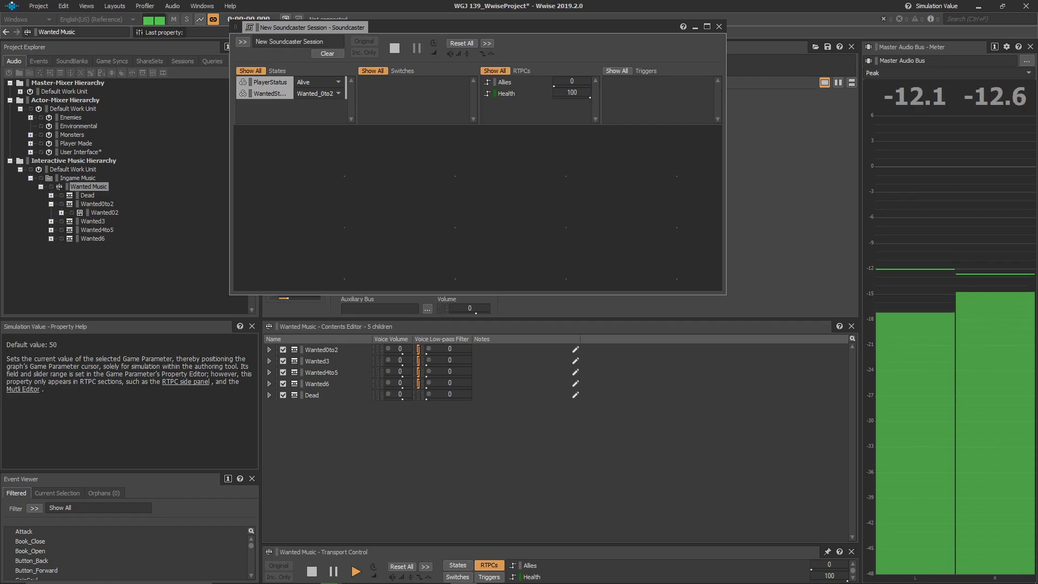
- Raise the Allies parameter in stages to 3.8, 4.4, 6.5, 14.1 and 15.2 while Wanted Music plays
{"action": "left_click_drag", "start_coordinate": [568, 81], "coordinate": [534, 93]}
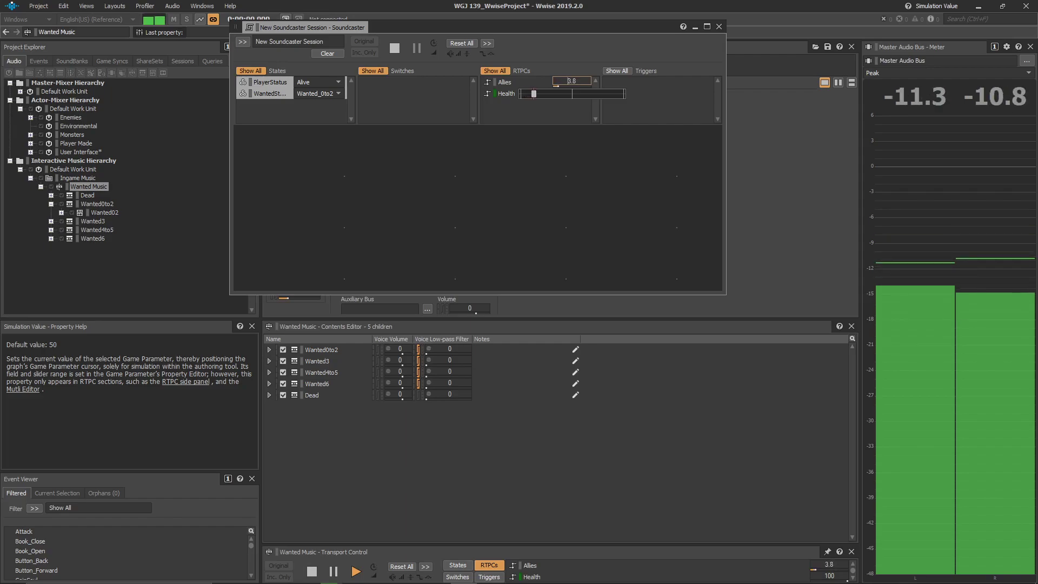
{"action": "left_click_drag", "start_coordinate": [534, 94], "coordinate": [535, 93]}
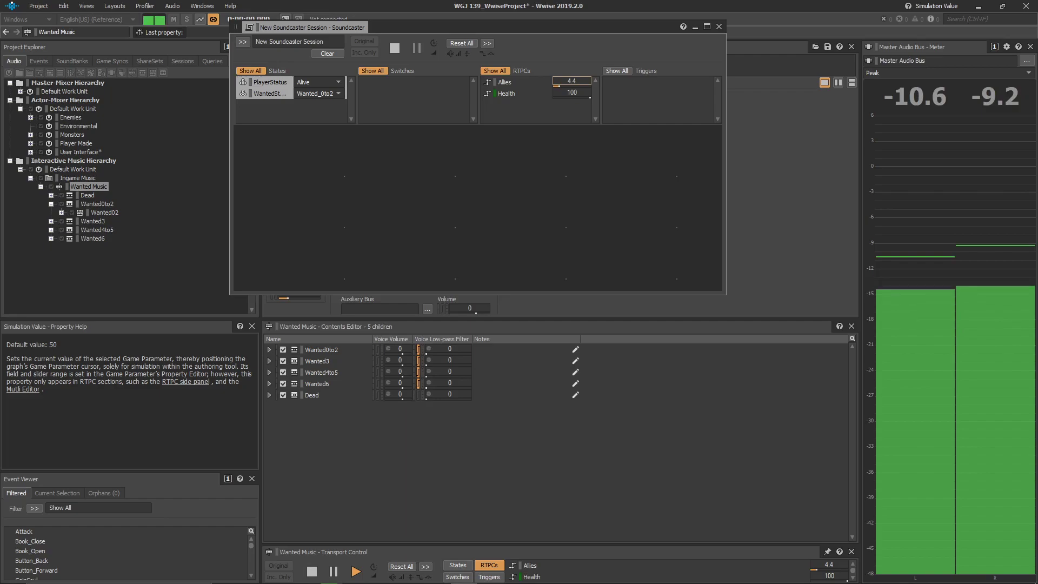
{"action": "left_click_drag", "start_coordinate": [571, 81], "coordinate": [579, 81]}
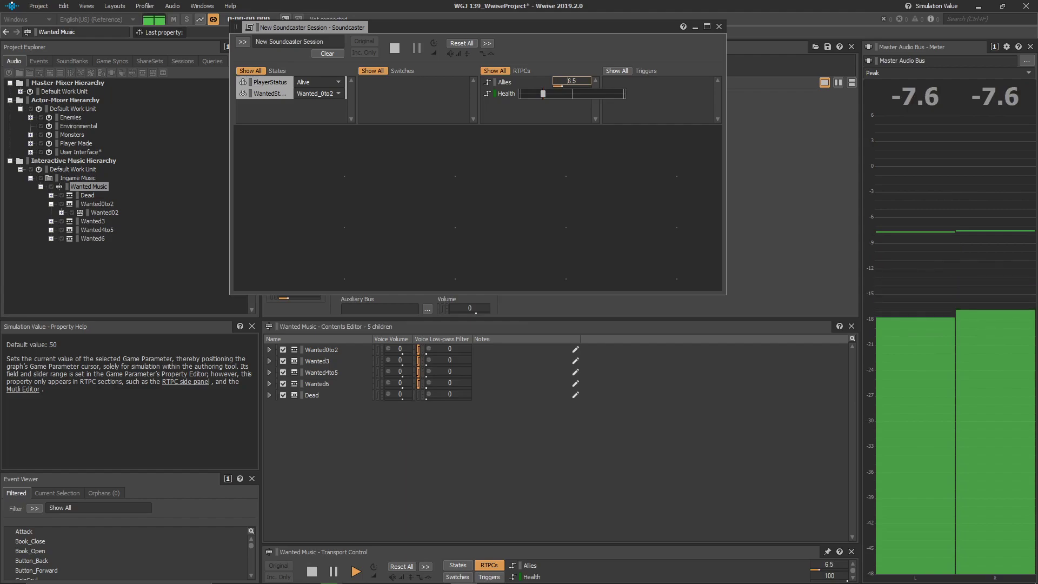
{"action": "left_click_drag", "start_coordinate": [543, 94], "coordinate": [569, 93]}
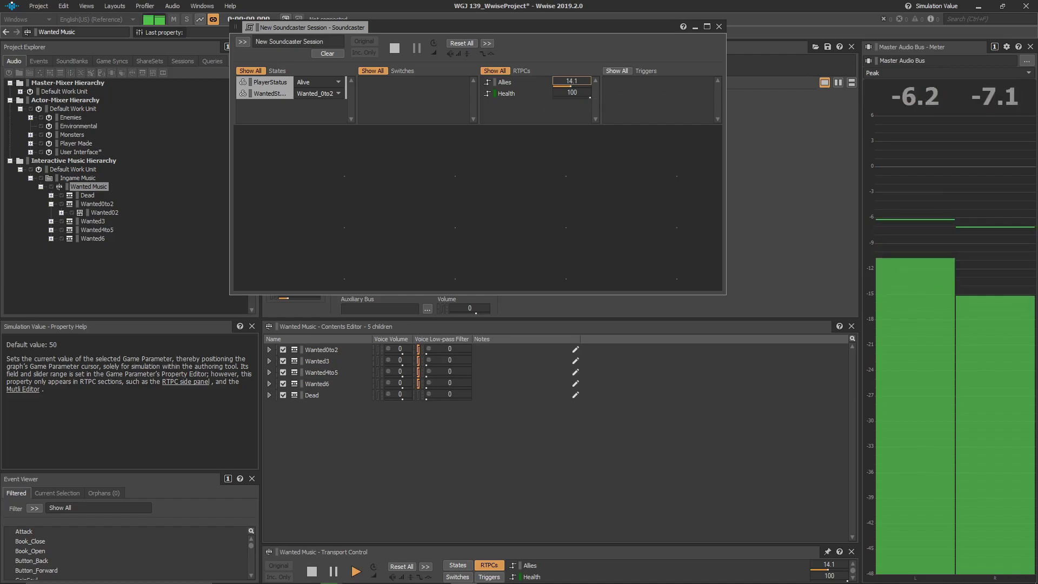
{"action": "left_click", "coordinate": [572, 81]}
{"action": "left_click", "coordinate": [572, 86]}
- Switch the WantedStatus state to Wanted_3 and raise the Allies parameter to 20.4
{"action": "left_click", "coordinate": [339, 93]}
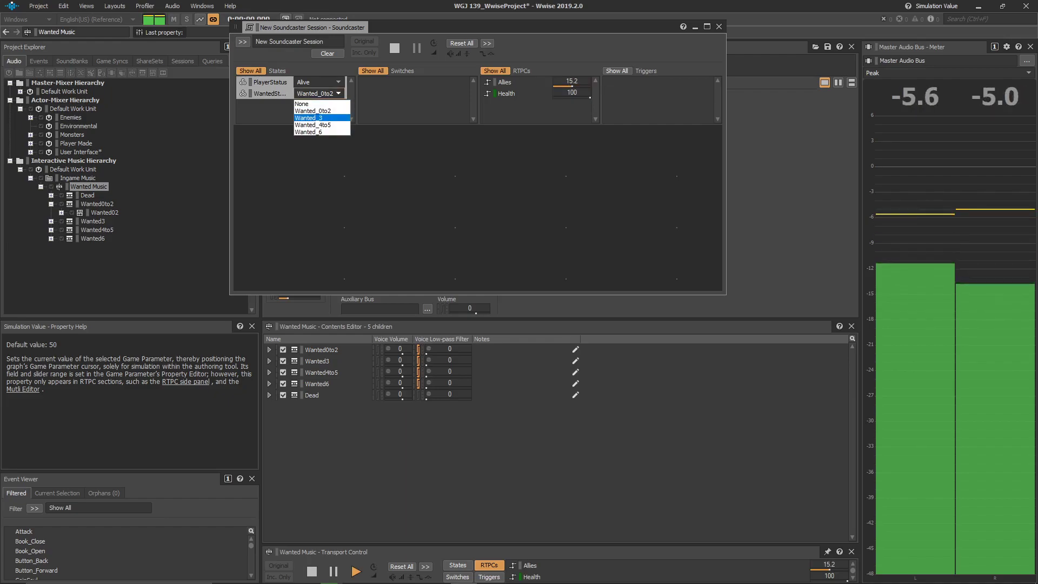
{"action": "left_click", "coordinate": [319, 117]}
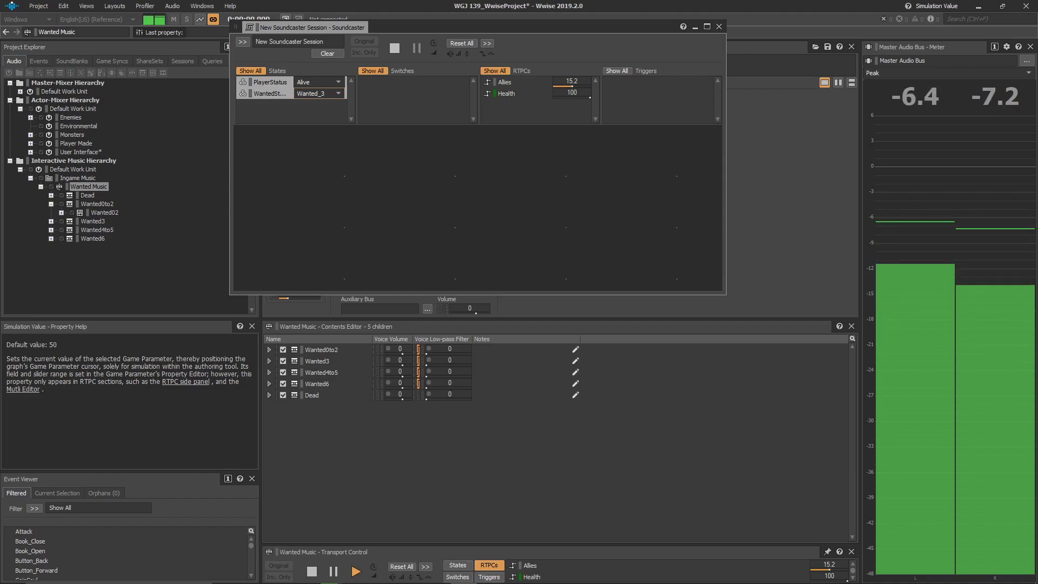
{"action": "left_click_drag", "start_coordinate": [572, 85], "coordinate": [589, 81]}
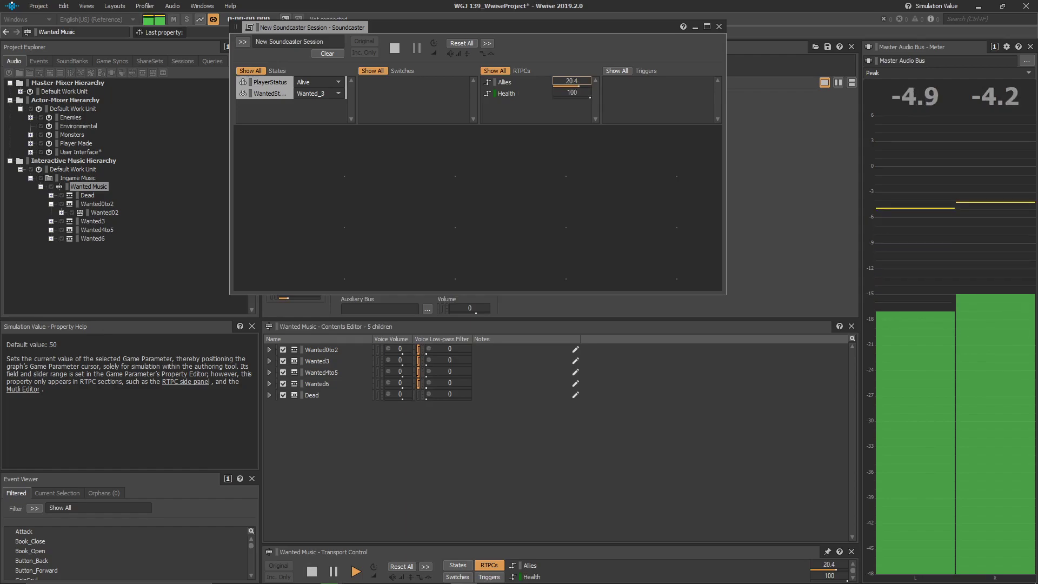
- Switch the WantedStatus state to Wanted_4to5 and lower the Allies parameter to 19.7
{"action": "left_click", "coordinate": [316, 93]}
{"action": "left_click", "coordinate": [316, 117]}
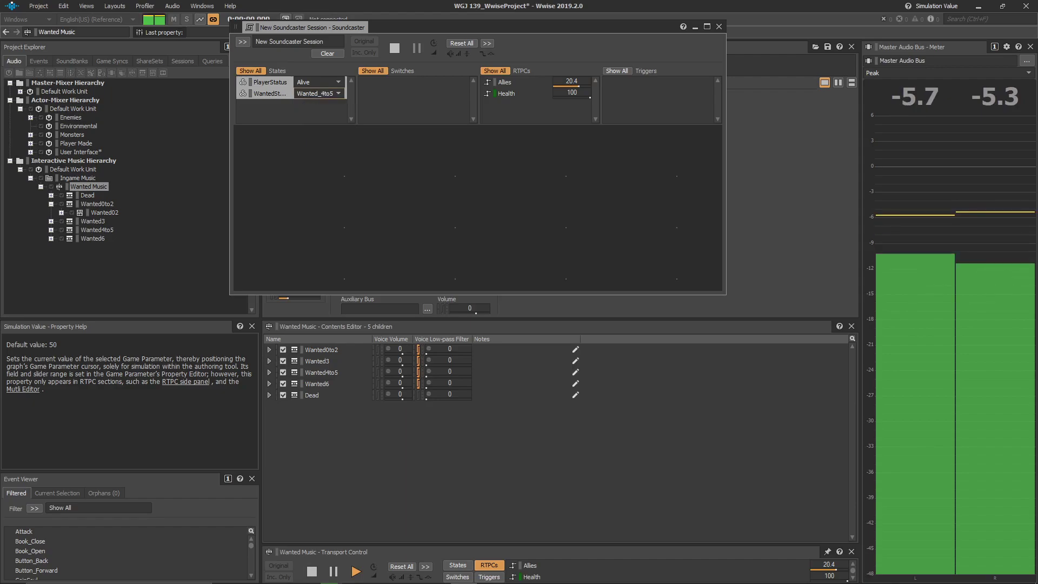
{"action": "left_click", "coordinate": [571, 93]}
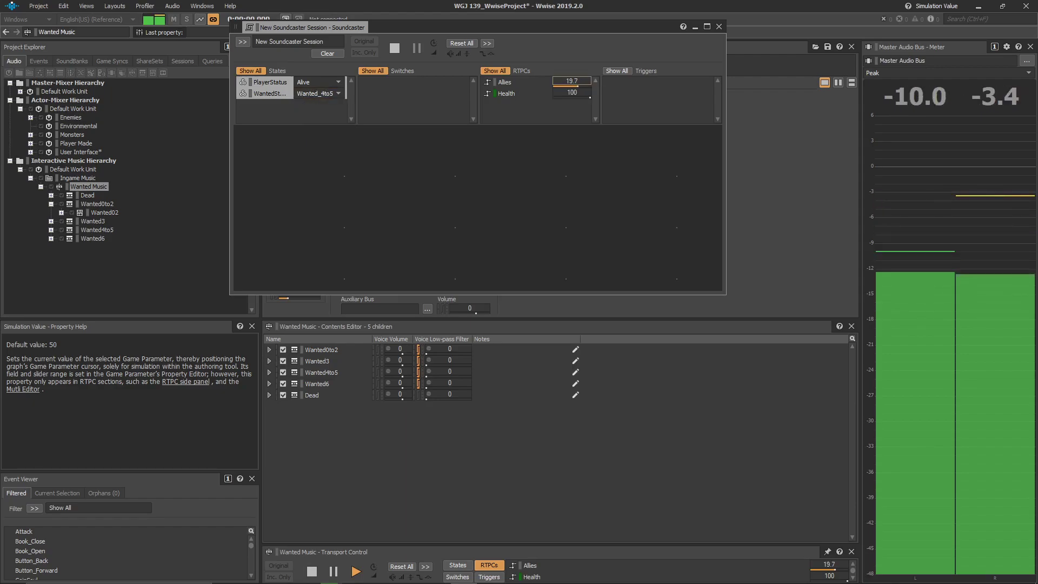
- Lower the Health parameter to 4 and switch the PlayerStatus state to Dead
{"action": "mouse_move", "coordinate": [572, 93]}
{"action": "left_mouse_down"}
{"action": "mouse_move", "coordinate": [597, 105]}
{"action": "mouse_move", "coordinate": [525, 105]}
{"action": "left_mouse_up"}
{"action": "left_click", "coordinate": [319, 82]}
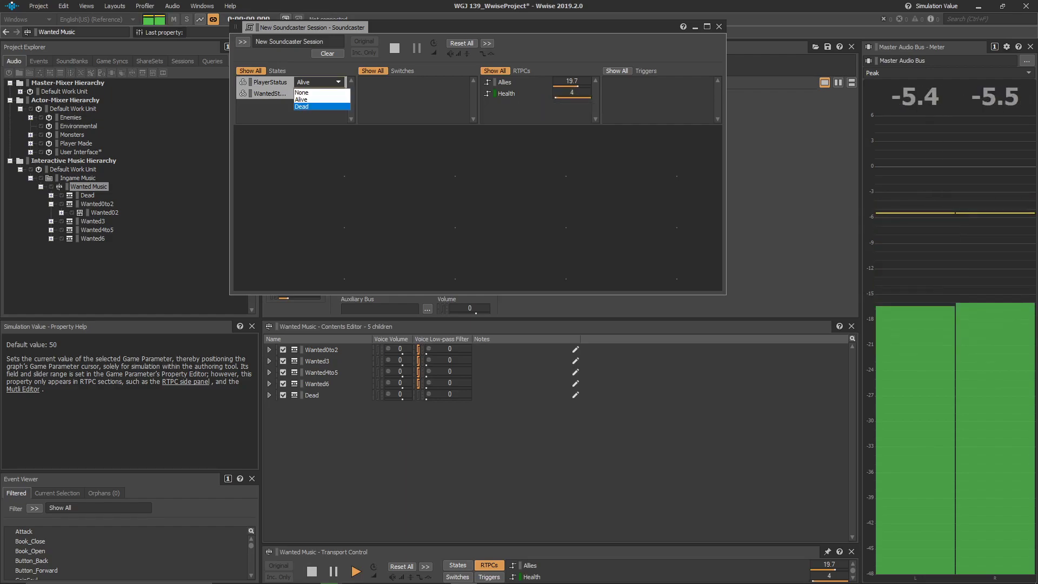
{"action": "left_click", "coordinate": [314, 106]}
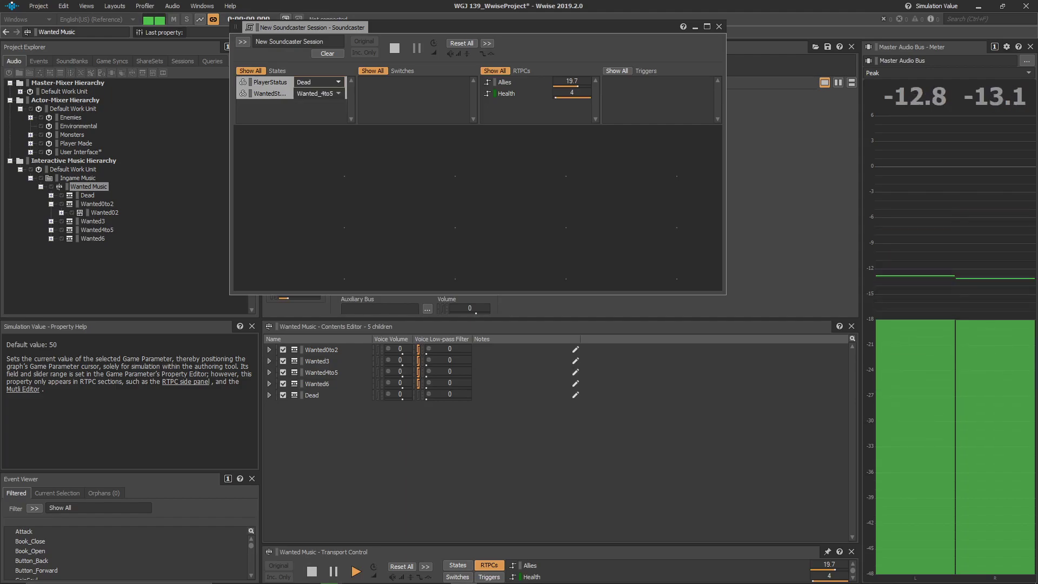
{"action": "left_click", "coordinate": [319, 82]}
{"action": "left_click", "coordinate": [319, 83]}
{"action": "left_click", "coordinate": [319, 82]}
{"action": "left_click", "coordinate": [319, 82]}
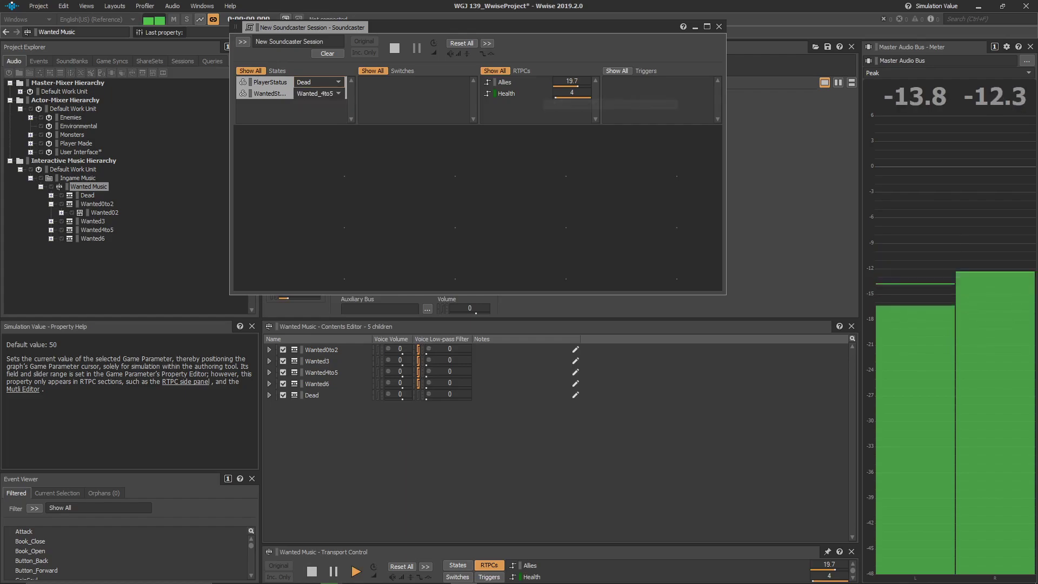
- Lower the Allies parameter to 0 and switch the PlayerStatus state back to Alive
{"action": "left_click_drag", "start_coordinate": [572, 82], "coordinate": [518, 93]}
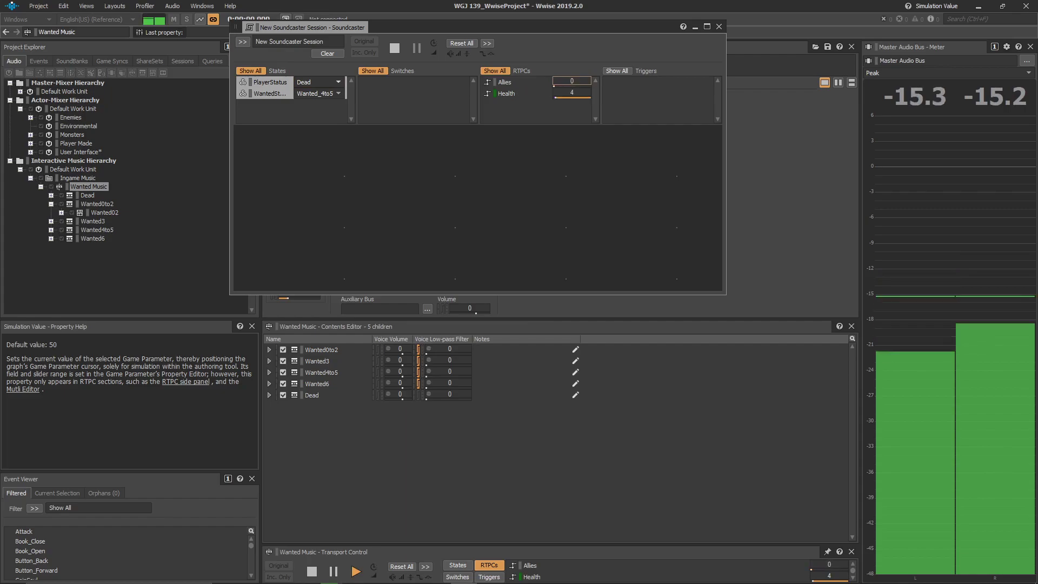
{"action": "left_click", "coordinate": [323, 82]}
{"action": "left_click", "coordinate": [319, 100]}
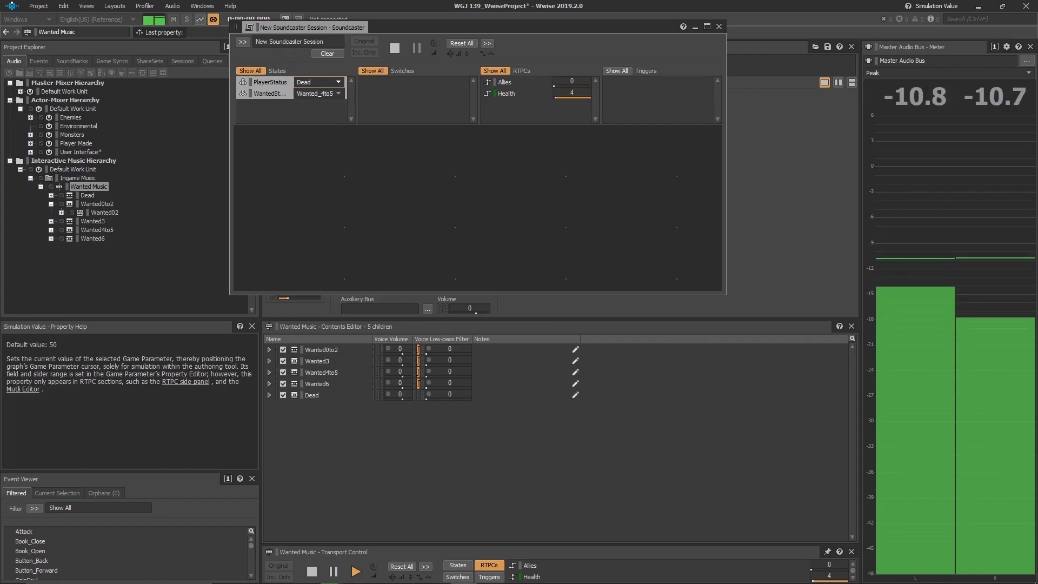
- With Health set to 100, raise the Allies parameter to 19.4 and switch the WantedStatus state to Wanted_6
{"action": "mouse_move", "coordinate": [571, 85]}
{"action": "left_mouse_down"}
{"action": "mouse_move", "coordinate": [521, 93]}
{"action": "mouse_move", "coordinate": [588, 81]}
{"action": "mouse_move", "coordinate": [573, 92]}
{"action": "mouse_move", "coordinate": [571, 81]}
{"action": "mouse_move", "coordinate": [573, 93]}
{"action": "mouse_move", "coordinate": [573, 81]}
{"action": "mouse_move", "coordinate": [573, 92]}
{"action": "mouse_move", "coordinate": [624, 93]}
{"action": "mouse_move", "coordinate": [575, 81]}
{"action": "mouse_move", "coordinate": [587, 81]}
{"action": "left_mouse_up"}
{"action": "left_click", "coordinate": [320, 93]}
{"action": "left_click", "coordinate": [320, 131]}
{"action": "left_click", "coordinate": [320, 94]}
{"action": "left_click", "coordinate": [320, 131]}
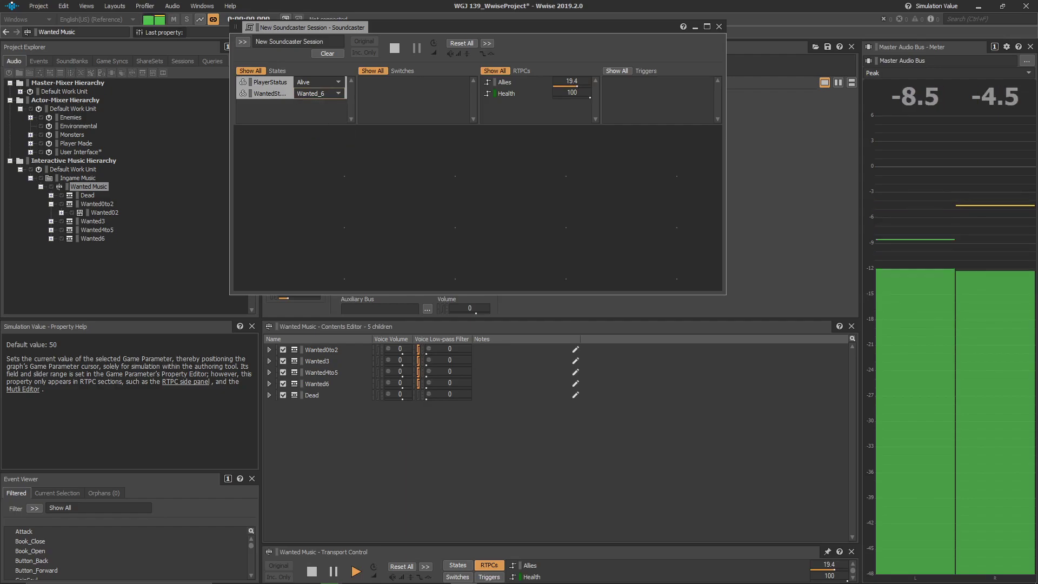
- Raise the Allies parameter to 30 at WantedStatus Wanted_6, and lower it again to 3.2
{"action": "mouse_move", "coordinate": [572, 81]}
{"action": "left_mouse_down"}
{"action": "mouse_move", "coordinate": [616, 94]}
{"action": "mouse_move", "coordinate": [580, 81]}
{"action": "left_mouse_up"}
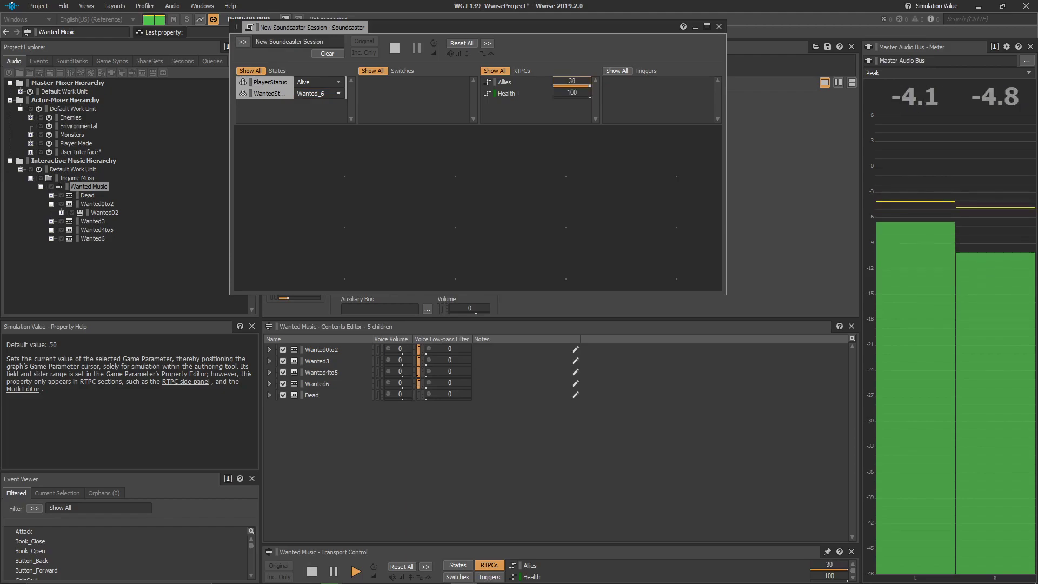
{"action": "left_click", "coordinate": [336, 93]}
{"action": "left_click", "coordinate": [323, 131]}
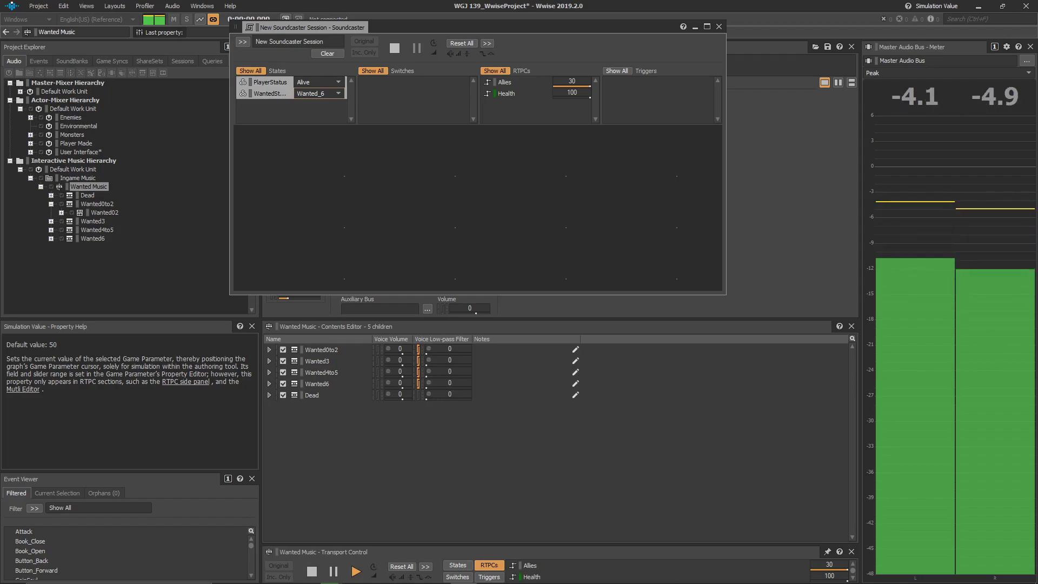
{"action": "mouse_move", "coordinate": [589, 86]}
{"action": "left_mouse_down"}
{"action": "mouse_move", "coordinate": [622, 94]}
{"action": "mouse_move", "coordinate": [531, 93]}
{"action": "left_mouse_up"}
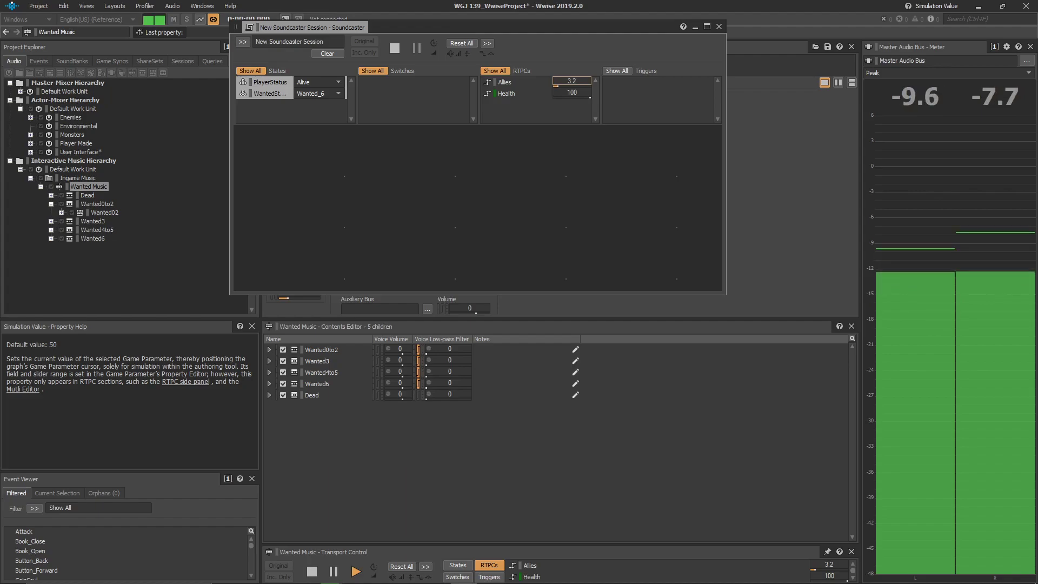
- Lower the Health parameter to 1 and switch the PlayerStatus state to Dead
{"action": "left_click_drag", "start_coordinate": [573, 93], "coordinate": [569, 92]}
{"action": "left_click", "coordinate": [319, 82]}
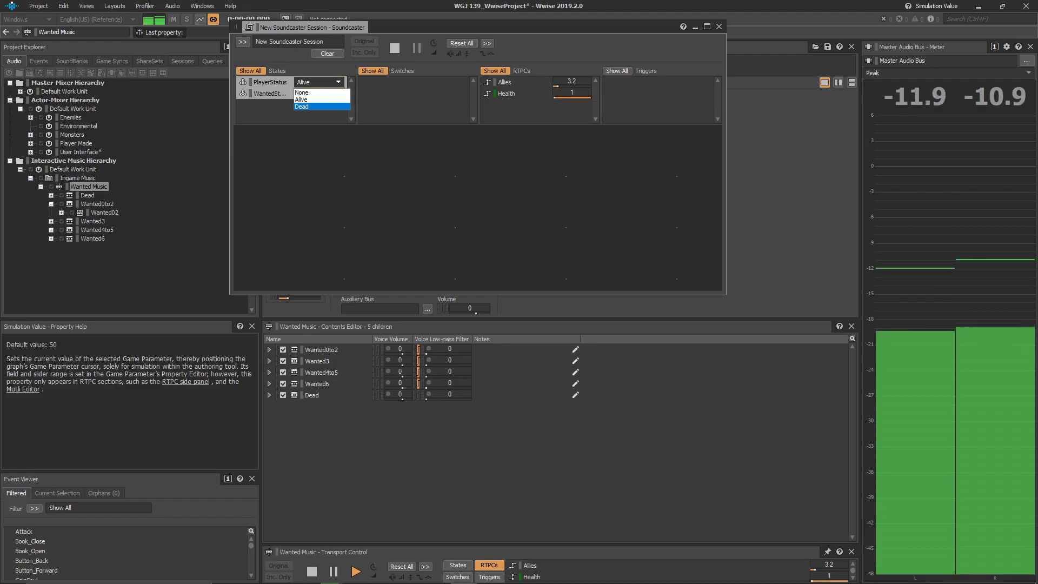
{"action": "left_click", "coordinate": [301, 107]}
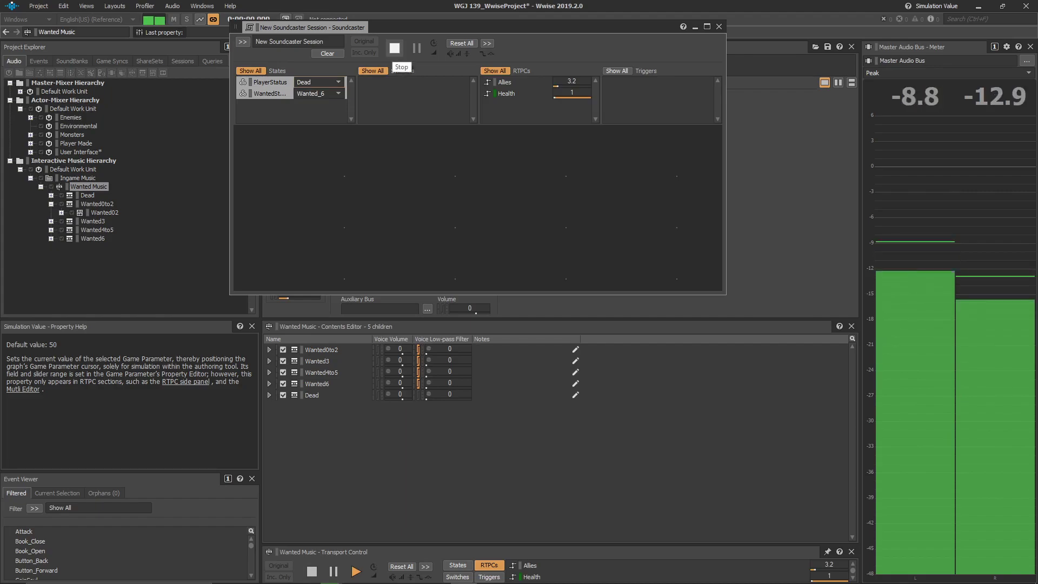
- Stop the Wanted Music playback and close the Soundcaster session
{"action": "left_click", "coordinate": [141, 419]}
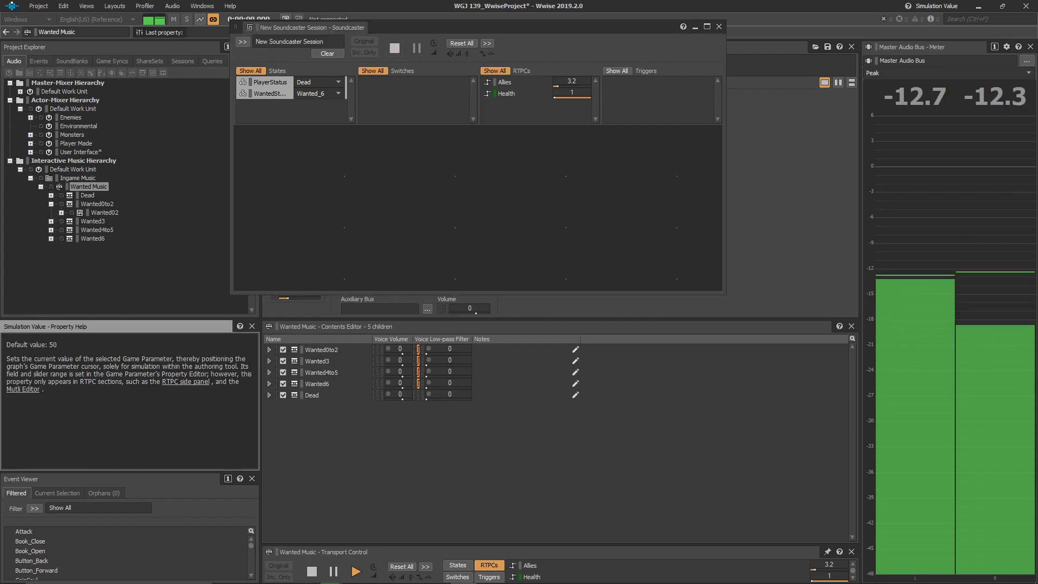
{"action": "left_click", "coordinate": [395, 48]}
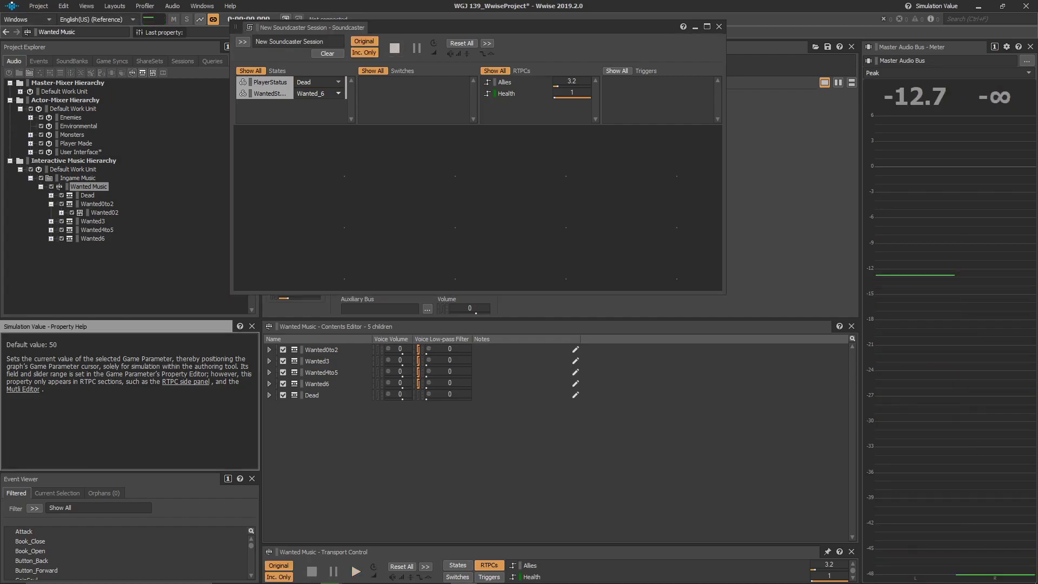
{"action": "left_click_drag", "start_coordinate": [386, 27], "coordinate": [493, 91]}
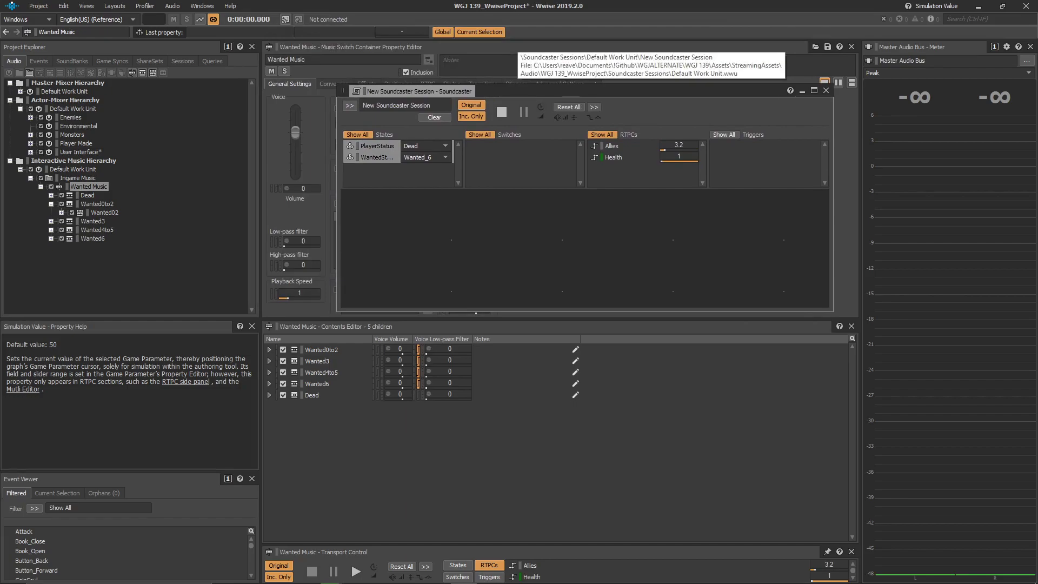
{"action": "left_click", "coordinate": [826, 90]}
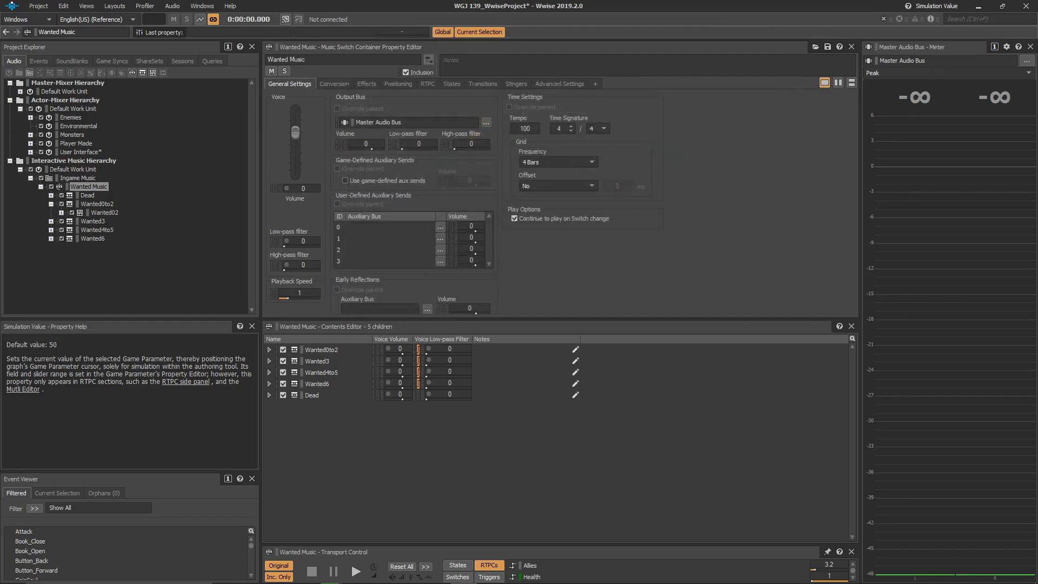
- Switch to the interactive music layout and open the Dead segment inside the Dead playlist container
{"action": "key", "text": "F9"}
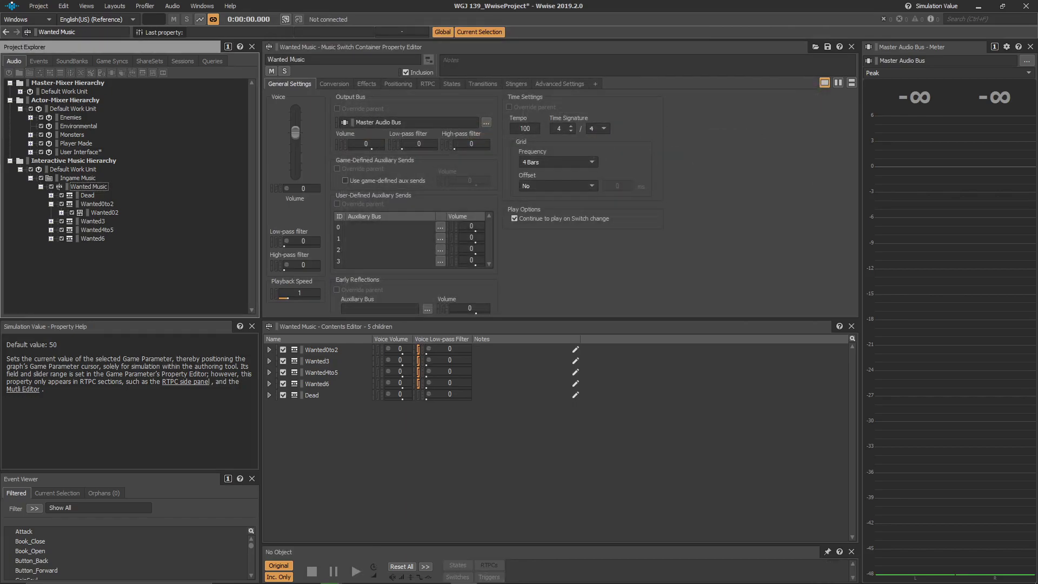
{"action": "key", "text": "F10"}
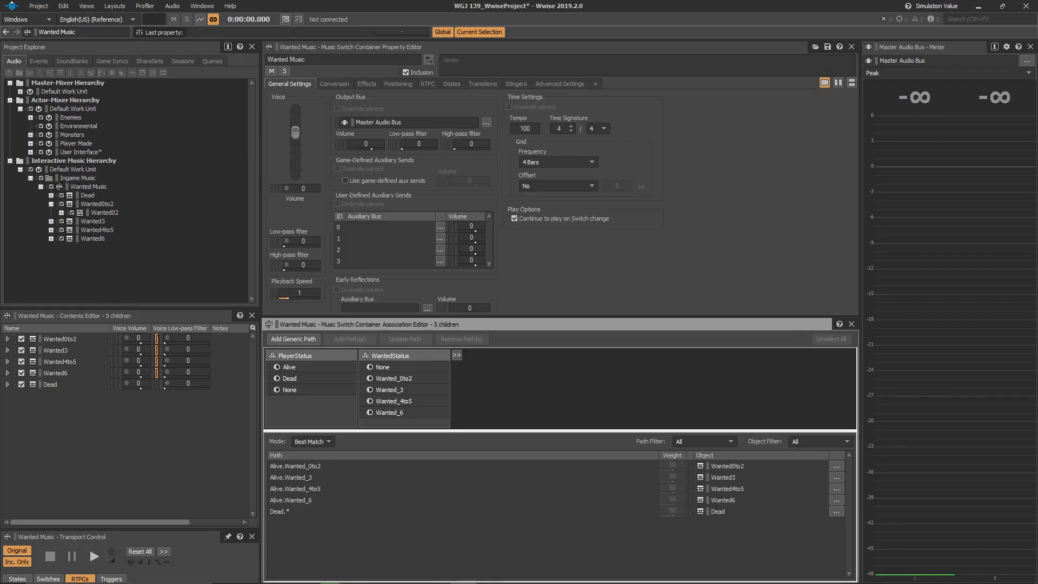
{"action": "left_click", "coordinate": [88, 195]}
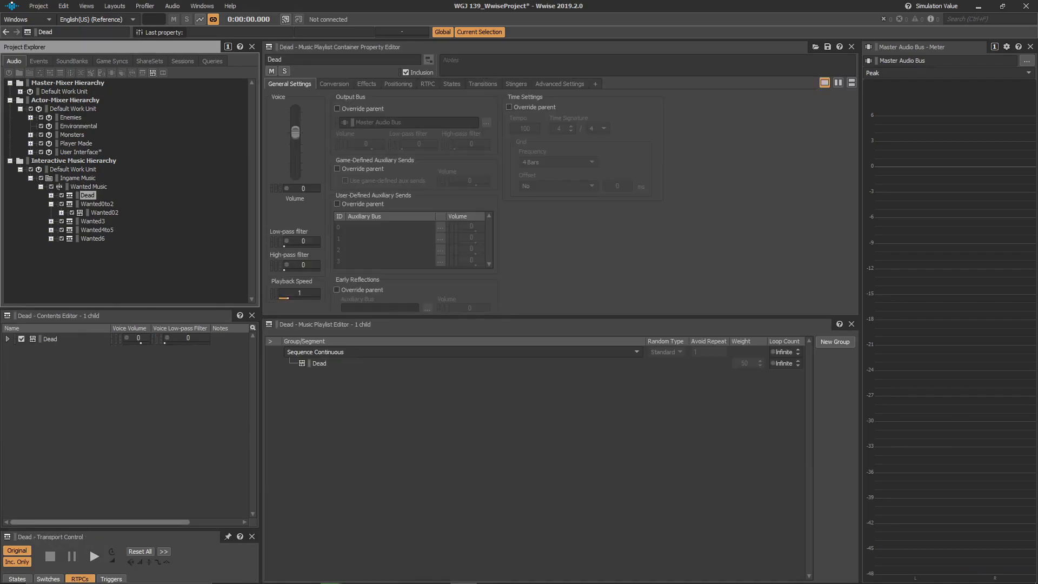
{"action": "left_click", "coordinate": [51, 195]}
{"action": "left_click", "coordinate": [97, 204]}
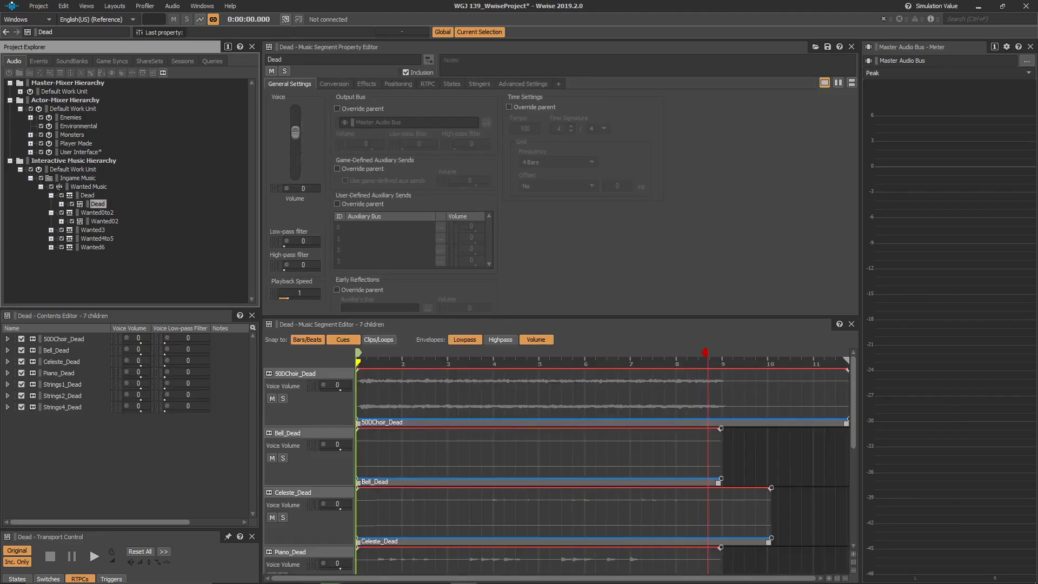
- Enlarge the segment's track view and check the 50DChoir_Dead and Bell_Dead tracks for RTPC curves
{"action": "left_click_drag", "start_coordinate": [411, 317], "coordinate": [411, 140]}
{"action": "left_click", "coordinate": [303, 198]}
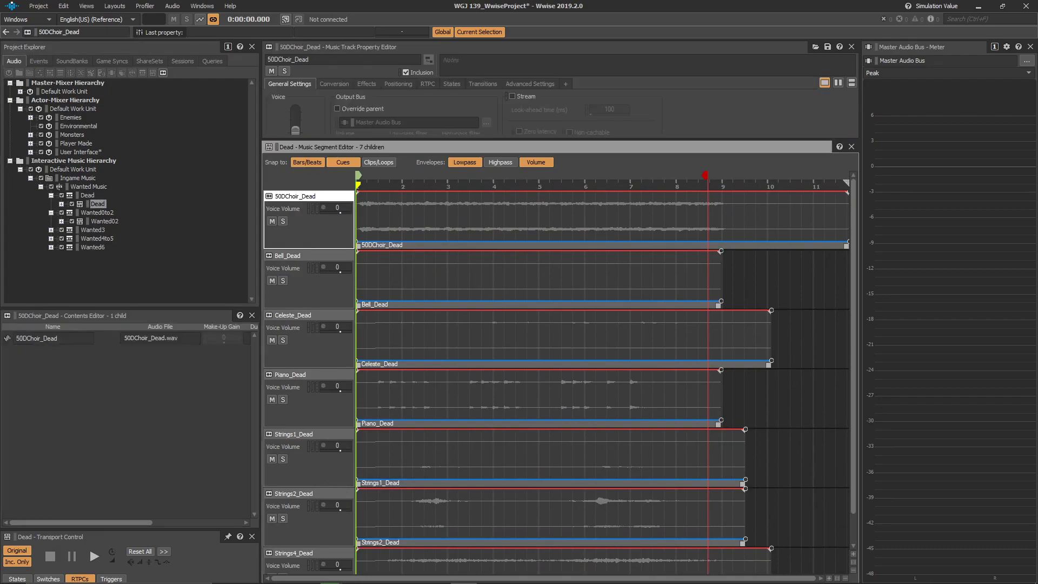
{"action": "left_click", "coordinate": [428, 84]}
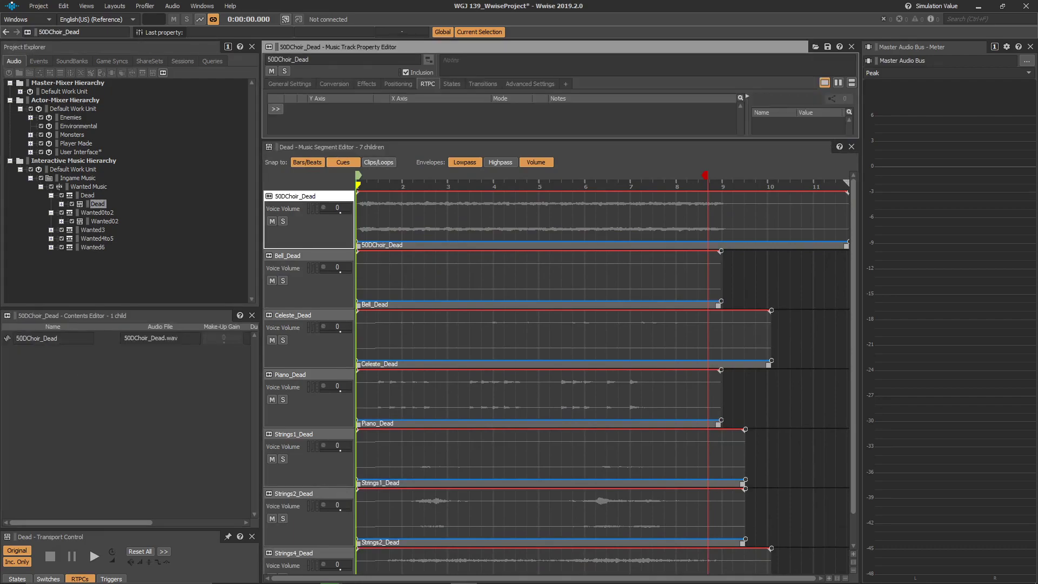
{"action": "left_click", "coordinate": [308, 256]}
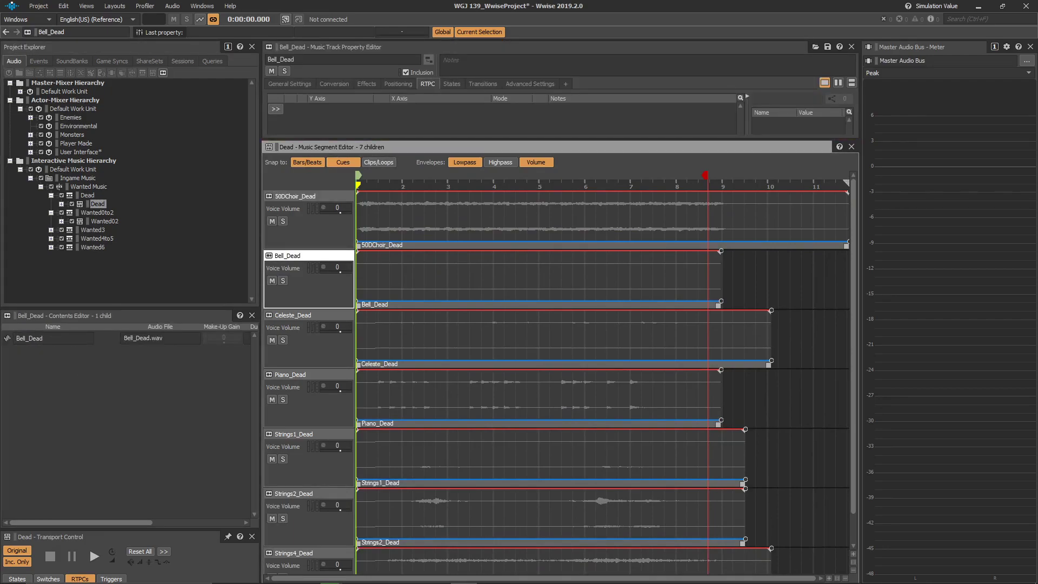
{"action": "left_click_drag", "start_coordinate": [557, 140], "coordinate": [557, 223]}
- List the Dead segment's tracks in the hierarchy and check the RTPC settings of tracks such as Piano_Dead
{"action": "left_click", "coordinate": [61, 204]}
{"action": "double_click", "coordinate": [121, 212]}
{"action": "key", "text": "Down"}
{"action": "key", "text": "Down"}
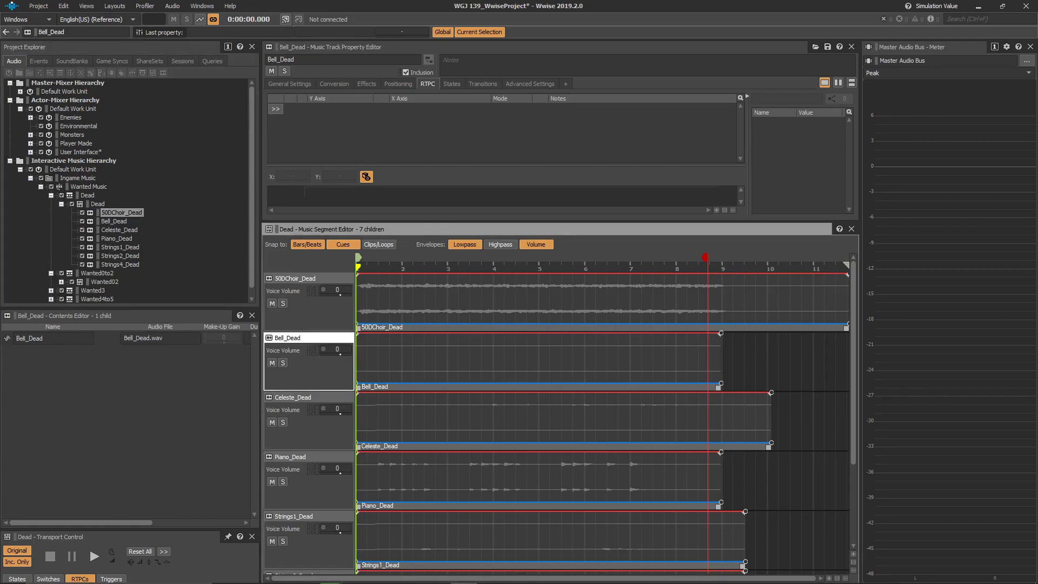
{"action": "left_click", "coordinate": [290, 84]}
{"action": "left_click", "coordinate": [428, 84]}
{"action": "right_click", "coordinate": [299, 484]}
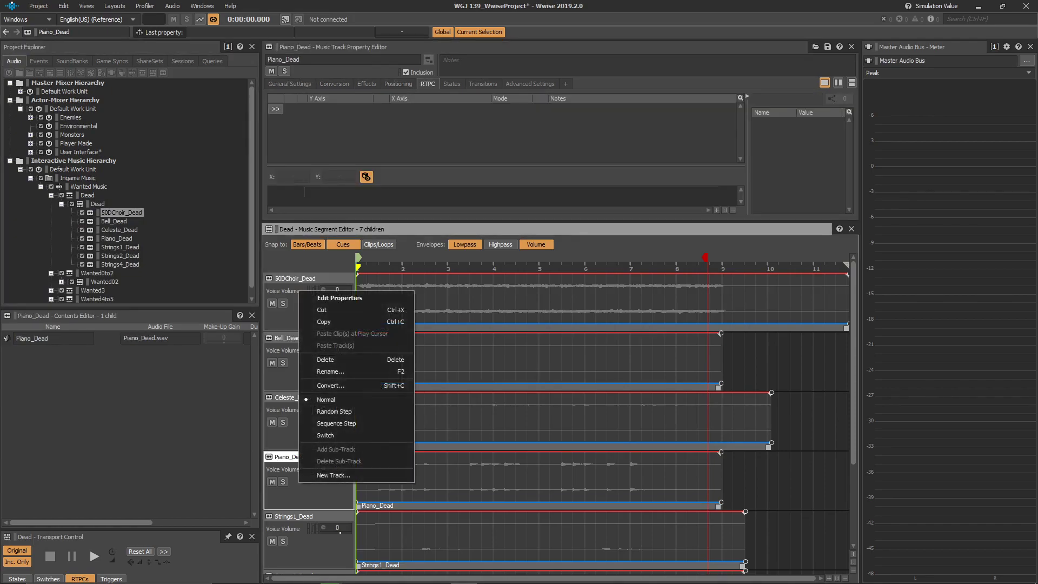
{"action": "left_click", "coordinate": [114, 221]}
{"action": "left_click", "coordinate": [122, 212]}
- Collapse the Dead segment, expand the Wanted02 segment and examine the RTPC curve of its Bell_0-2 track
{"action": "key", "text": "Up"}
{"action": "key", "text": "Left"}
{"action": "key", "text": "Down"}
{"action": "key", "text": "Down"}
{"action": "key", "text": "Right"}
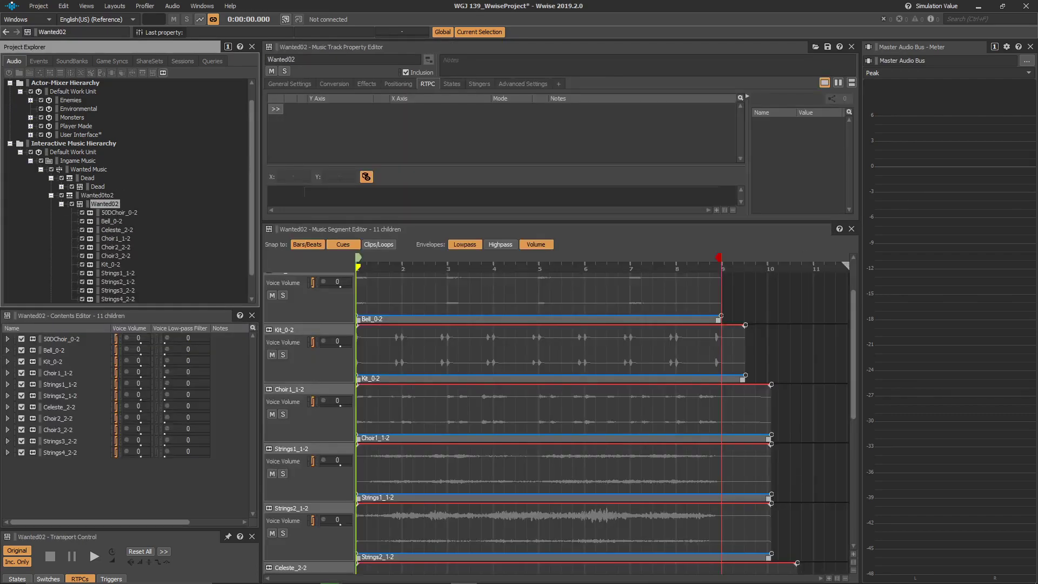
{"action": "left_click", "coordinate": [309, 310]}
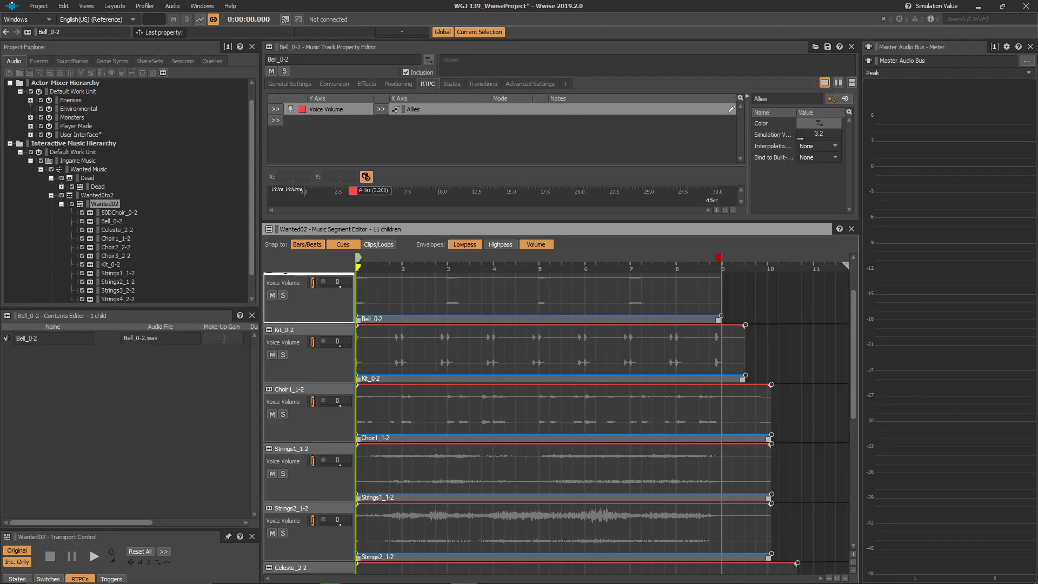
- Check the RTPC settings of the 50DChoir_0-2 and Kit_0-2 tracks and enlarge the curve graph
{"action": "scroll", "coordinate": [309, 309], "scroll_direction": "up", "scroll_amount": 2}
{"action": "left_click", "coordinate": [303, 279]}
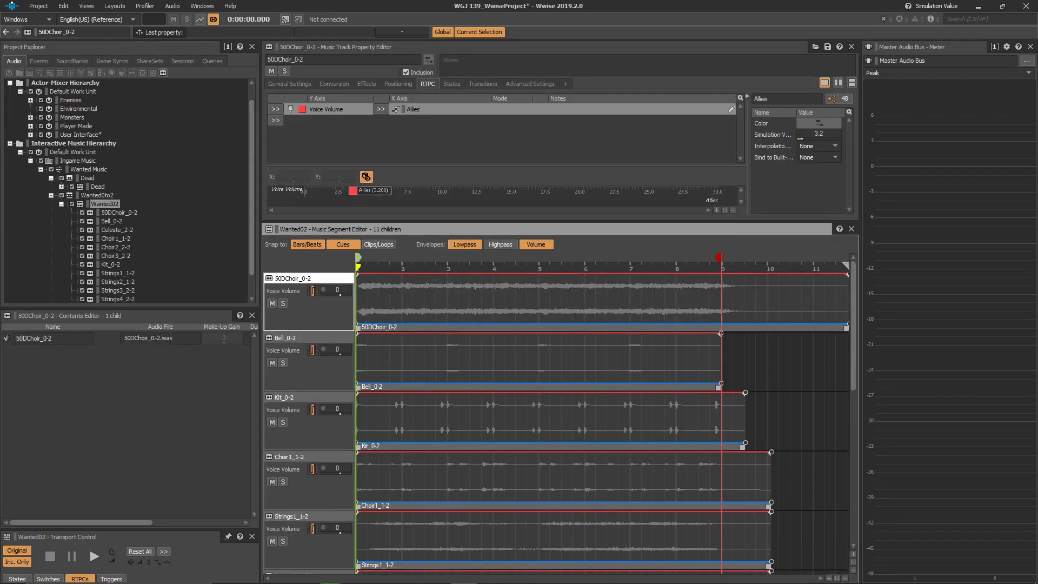
{"action": "left_click", "coordinate": [381, 109]}
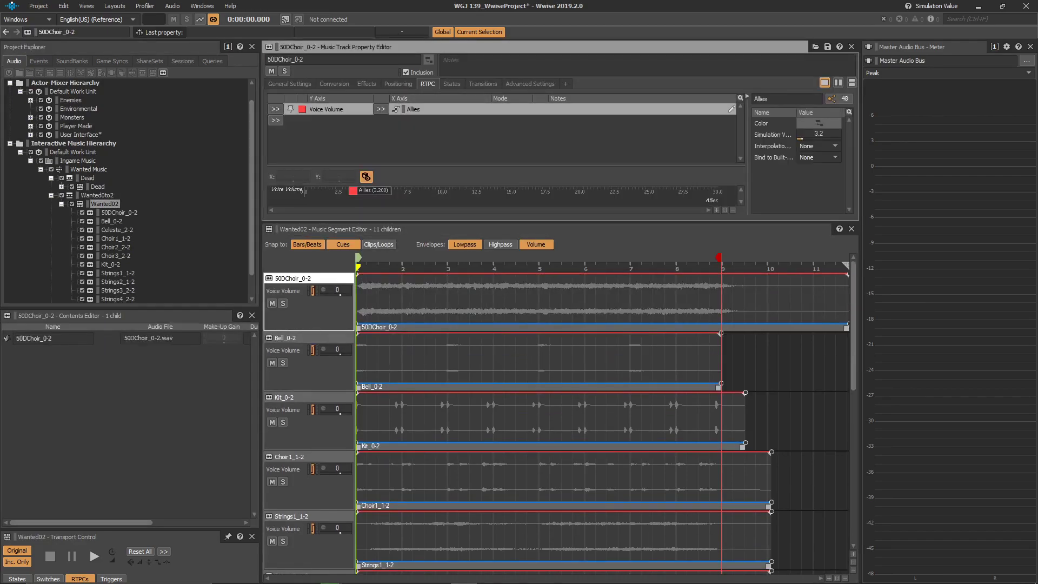
{"action": "left_click", "coordinate": [285, 397]}
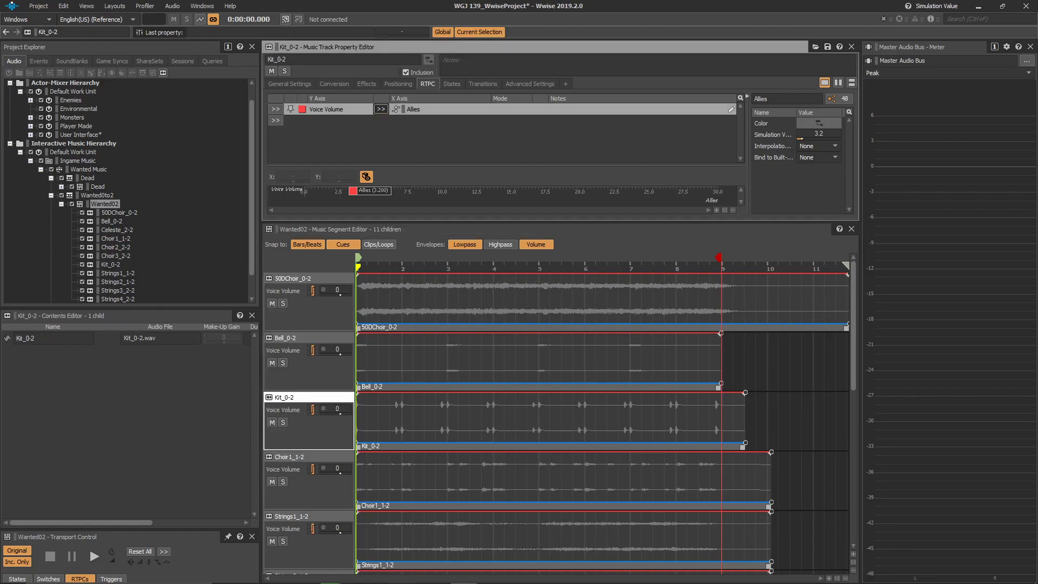
{"action": "left_click", "coordinate": [433, 136]}
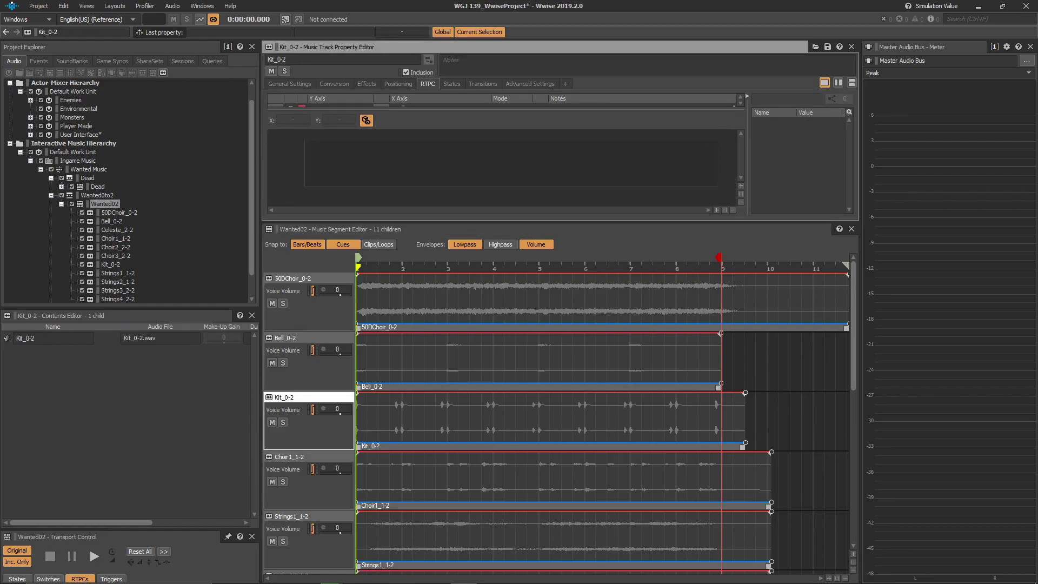
- Examine the Allies voice volume curves of the remaining Wanted02 tracks, from Choir1_1-2 through Strings1_1-2 and Choir2_2-2 to Strings3_2-2
{"action": "left_click", "coordinate": [303, 458]}
{"action": "scroll", "coordinate": [303, 457], "scroll_direction": "down", "scroll_amount": 3}
{"action": "left_click", "coordinate": [303, 441]}
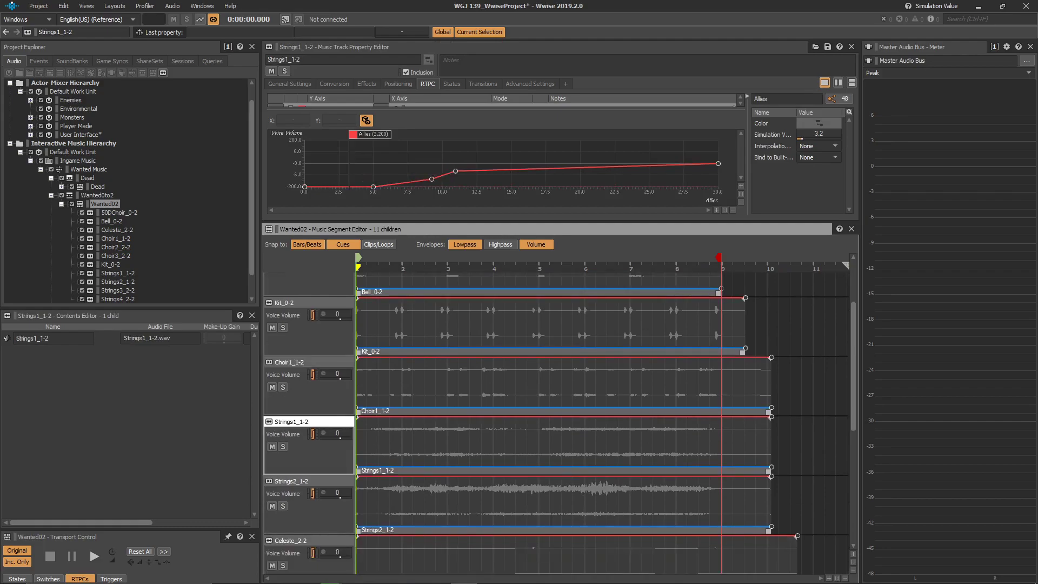
{"action": "scroll", "coordinate": [303, 440], "scroll_direction": "down", "scroll_amount": 2}
{"action": "left_click", "coordinate": [302, 478]}
{"action": "scroll", "coordinate": [303, 478], "scroll_direction": "down", "scroll_amount": 3}
{"action": "left_click", "coordinate": [302, 479]}
{"action": "scroll", "coordinate": [303, 478], "scroll_direction": "down", "scroll_amount": 3}
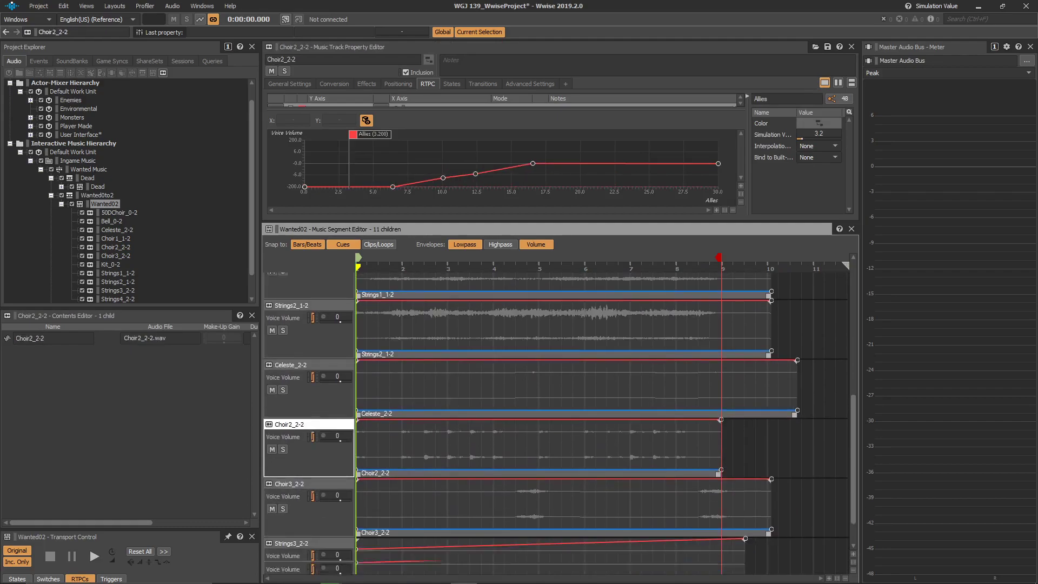
{"action": "key", "text": "Down"}
{"action": "key", "text": "Down"}
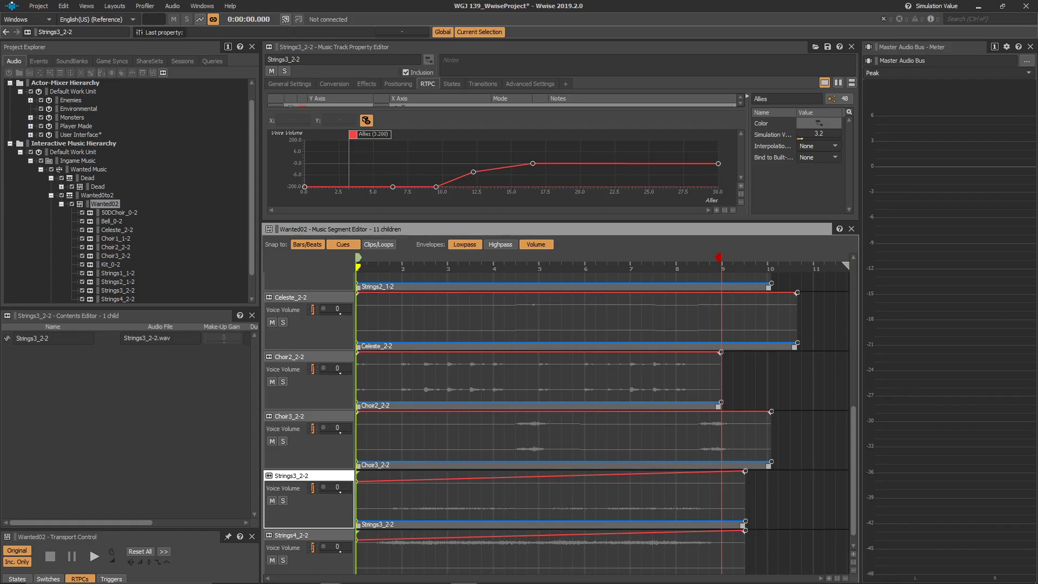
{"action": "scroll", "coordinate": [422, 336], "scroll_direction": "down", "scroll_amount": 1}
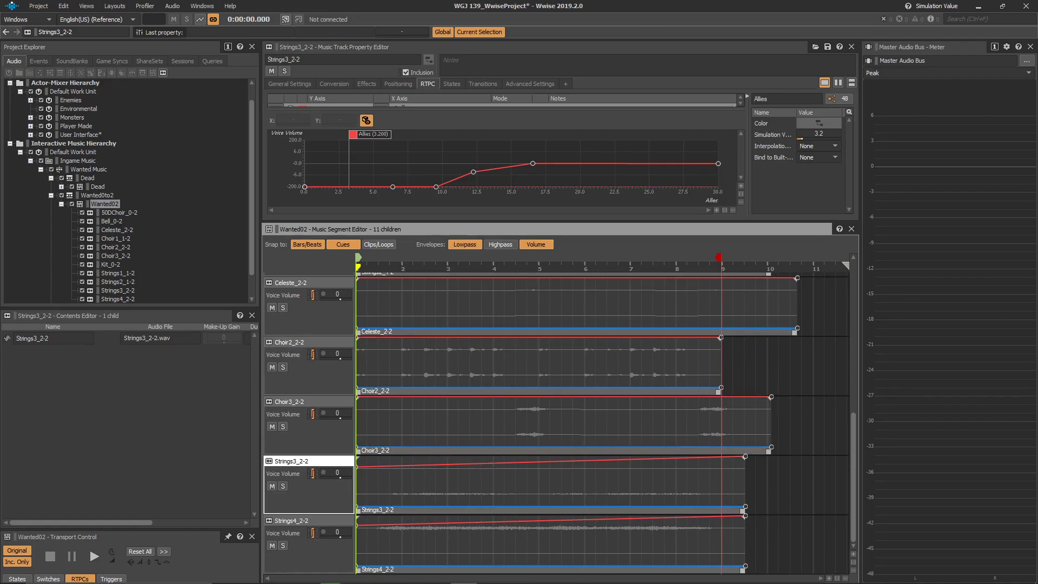
- Collapse the Wanted02 segment, expand the Wanted3 playlist container and open its Wanted3 segment
{"action": "scroll", "coordinate": [127, 190], "scroll_direction": "down", "scroll_amount": 1}
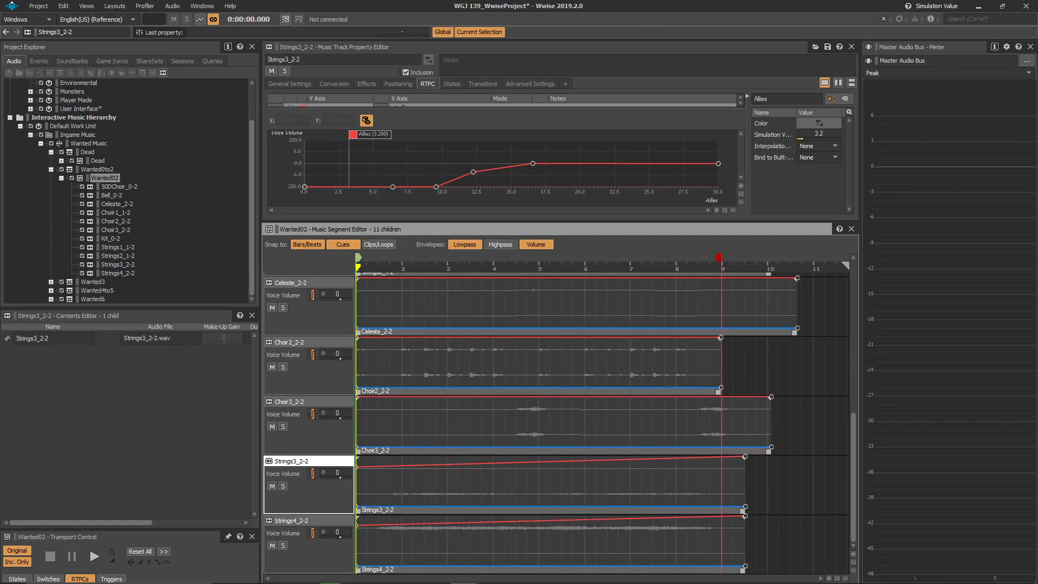
{"action": "left_click", "coordinate": [62, 178]}
{"action": "left_click", "coordinate": [50, 229]}
{"action": "left_click", "coordinate": [103, 238]}
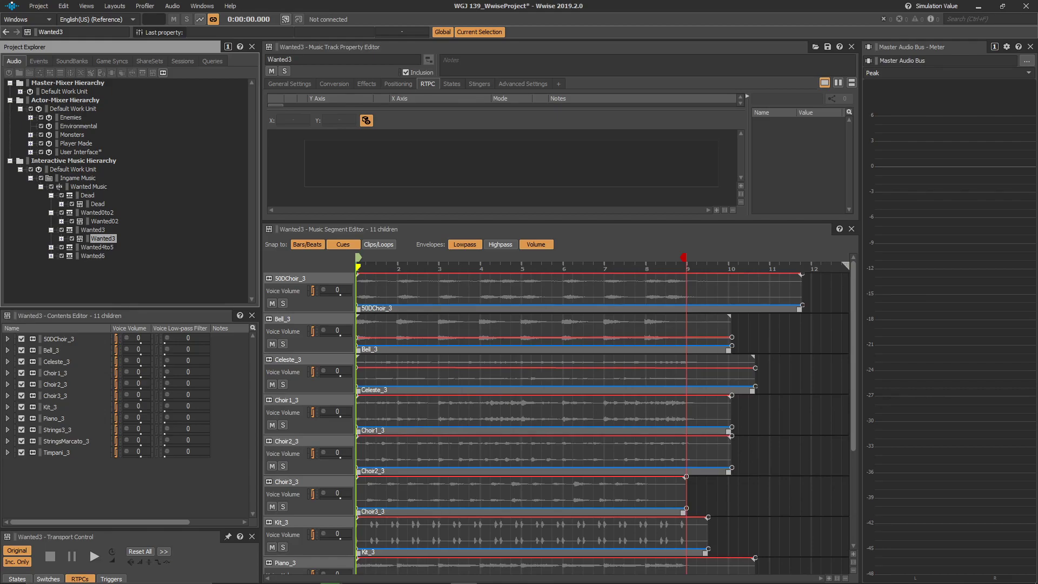
- Show the project's events in the Project Explorer
{"action": "left_click", "coordinate": [39, 61]}
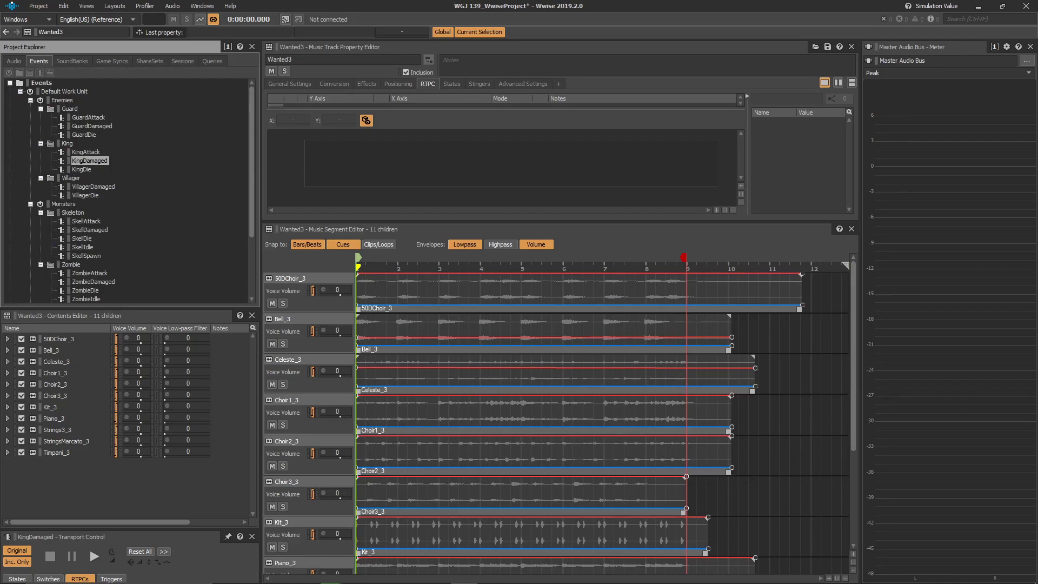